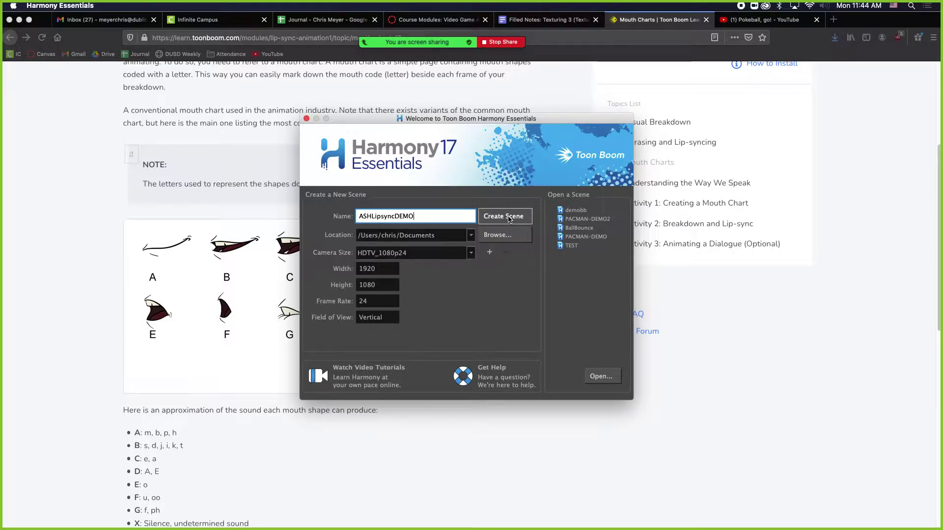
Create the new scene named ASHLipsyncDEMO with the HDTV_1080p24 camera size.
click(508, 219)
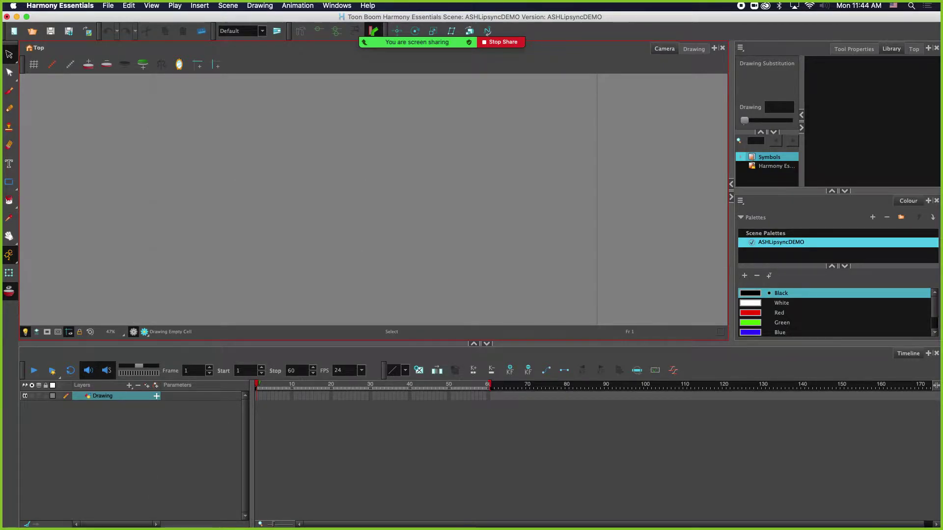
Switch to Firefox, open the Modules page of the Animation course, and find the lip sync files.
key(super+Tab)
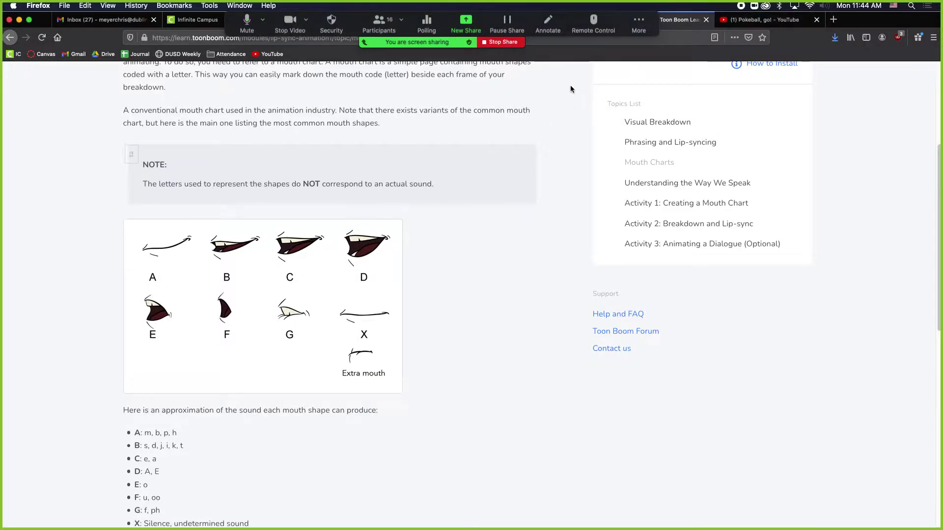
click(417, 20)
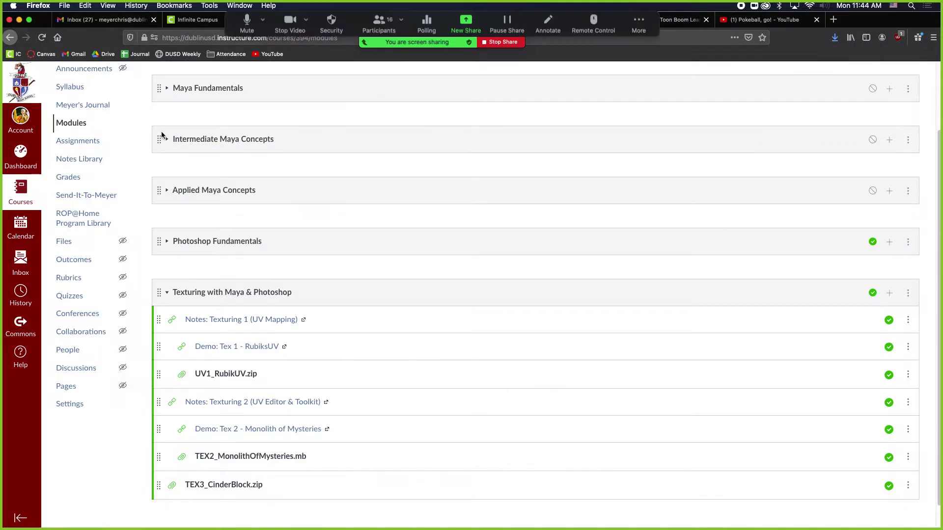
click(11, 194)
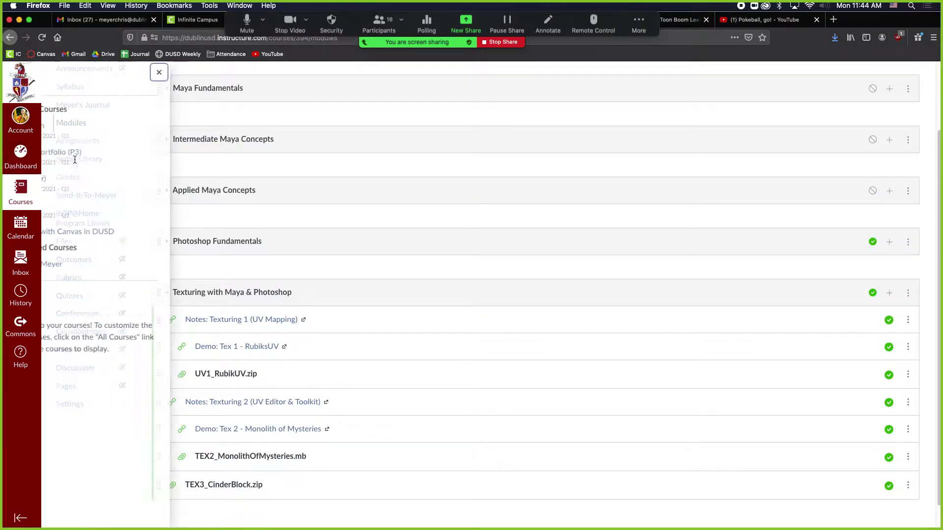
click(78, 126)
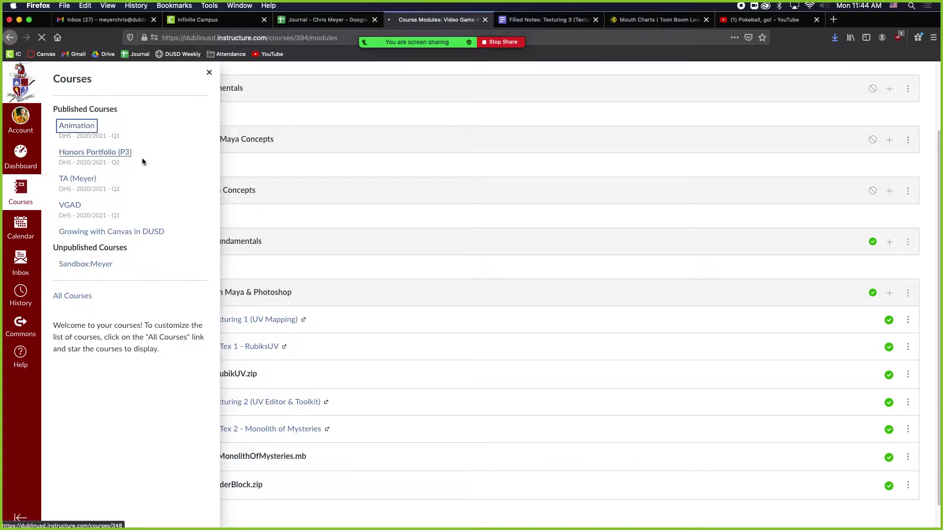
click(77, 206)
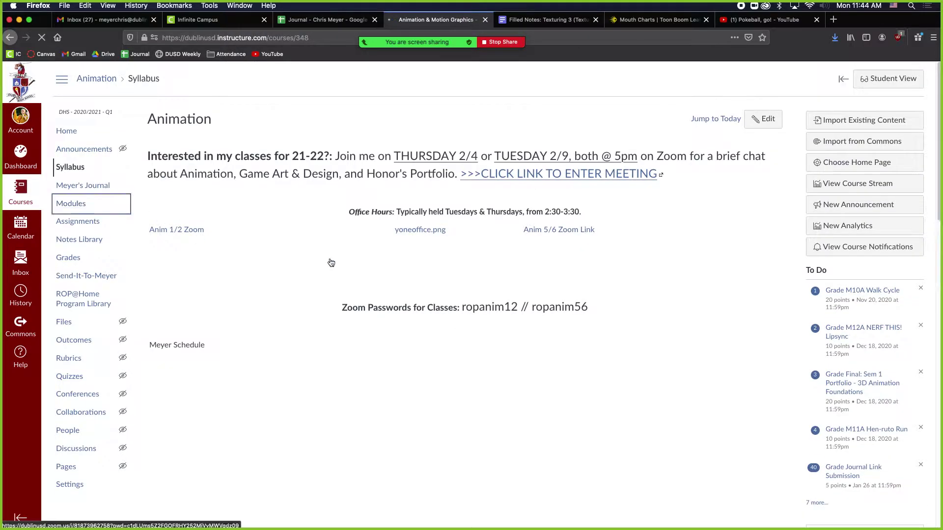
scroll(588, 331, down, 20)
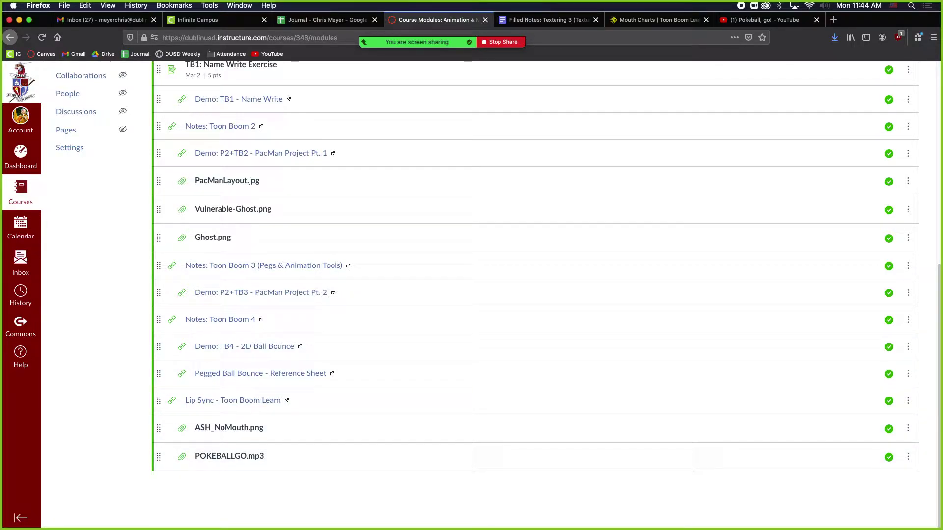
Switch back to Harmony Essentials and import ASH_NoMouth.png from the Desktop as a single, non-vectorized layer.
key(super+Tab)
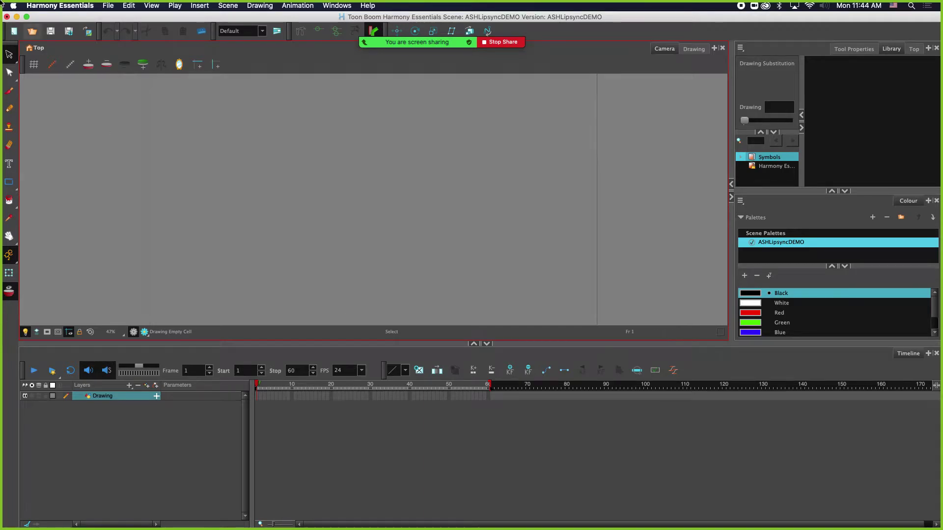
click(110, 6)
mouse_move(176, 118)
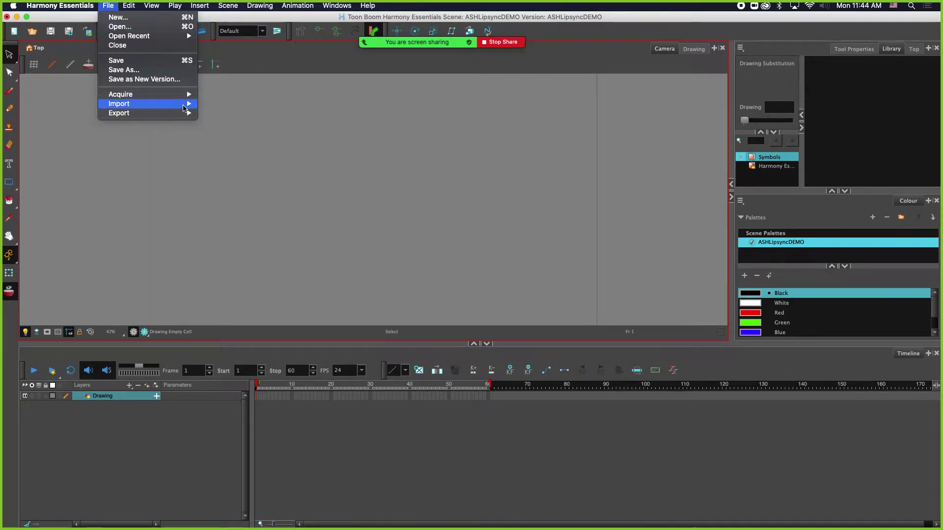
click(259, 114)
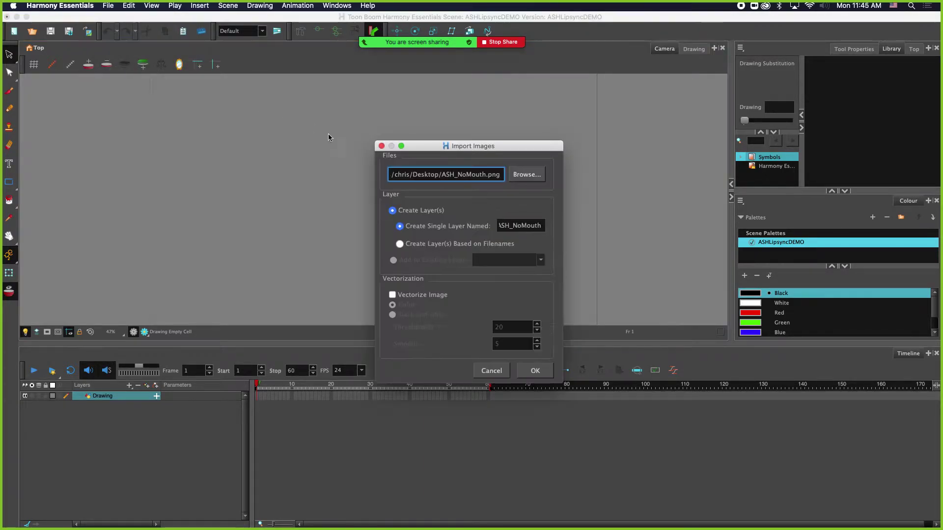
click(511, 176)
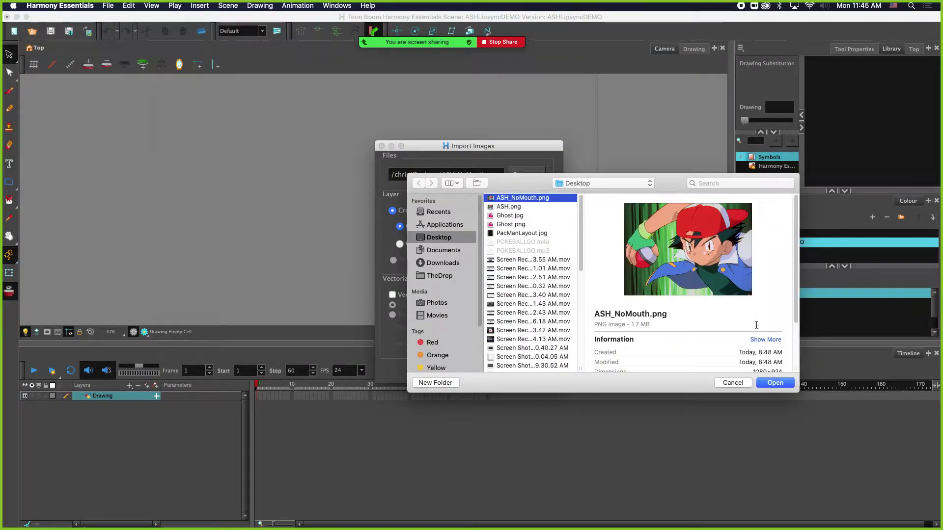
click(775, 383)
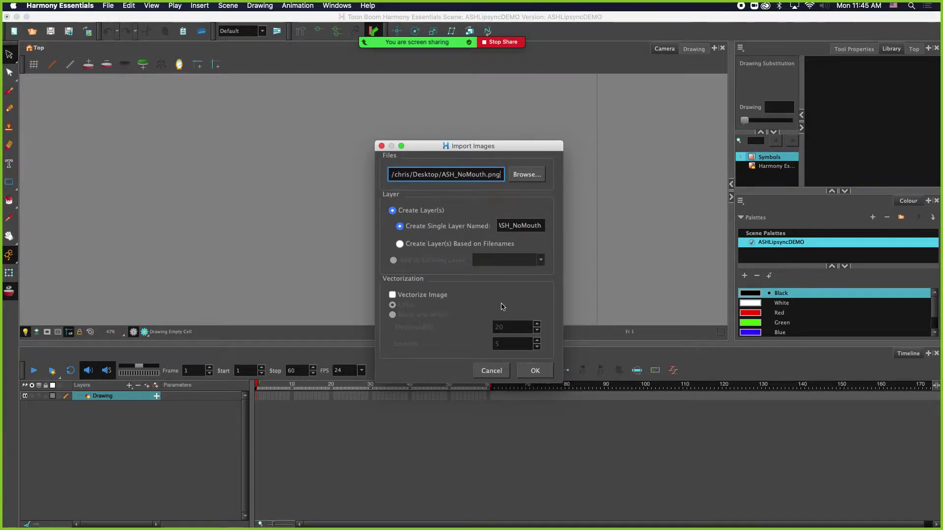
click(535, 371)
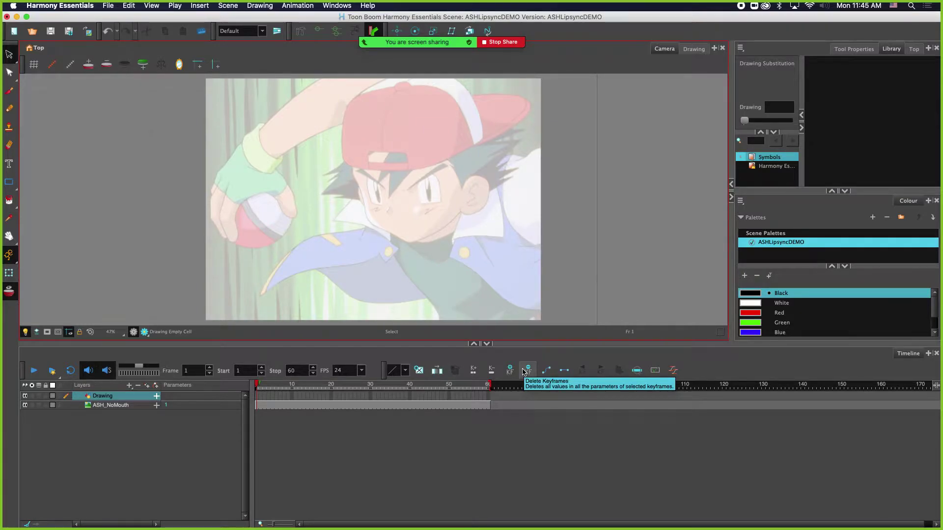
Rename the Drawing layer to MOUTHS.
scroll(358, 223, down, 2)
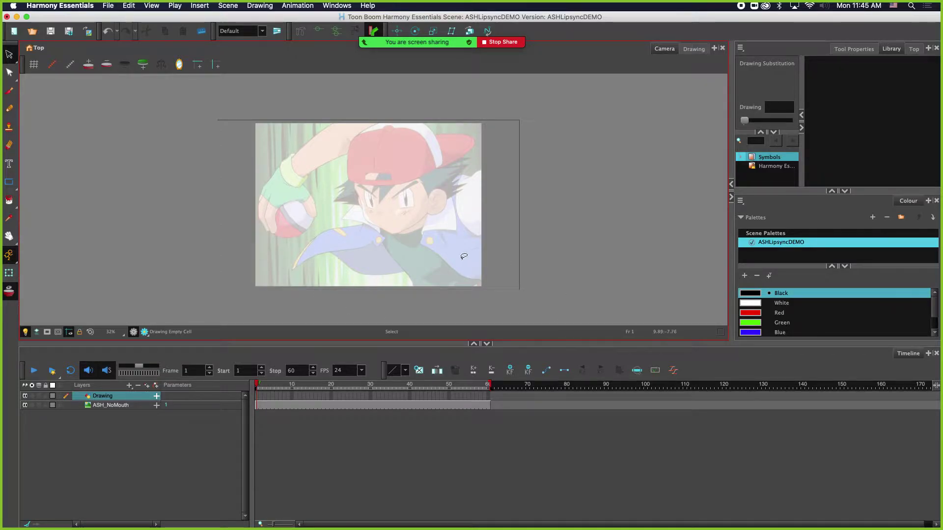
double_click(103, 397)
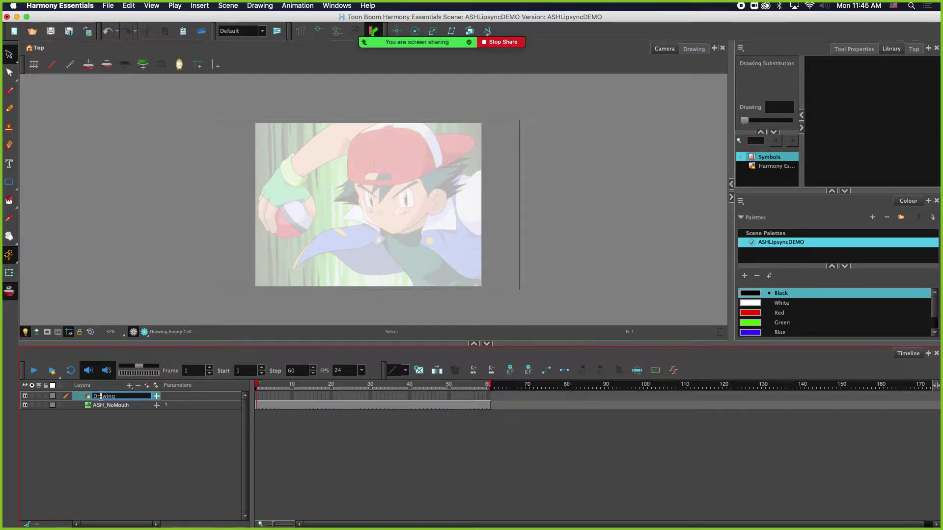
double_click(124, 397)
text(MOUTHS)
key(Return)
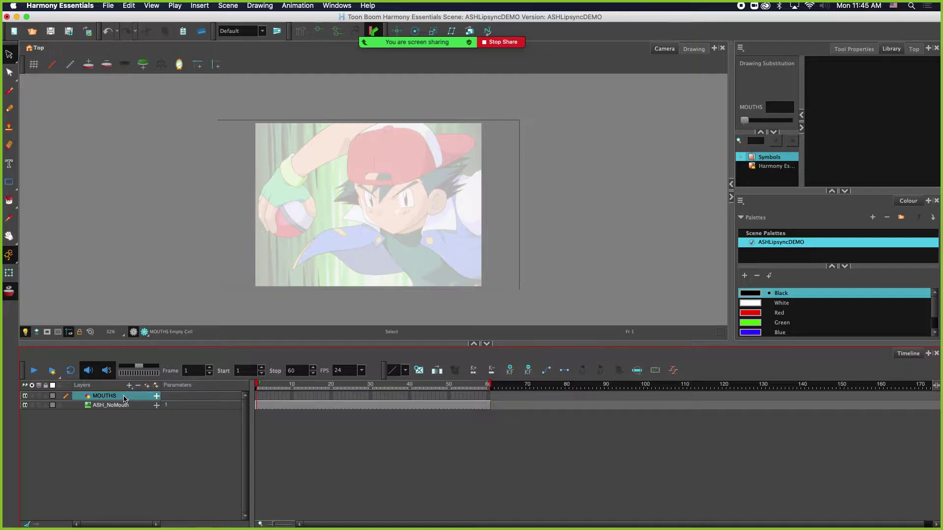
Select the first frame of the ASH_NoMouth layer and set the animate mode to Animate Off.
click(125, 405)
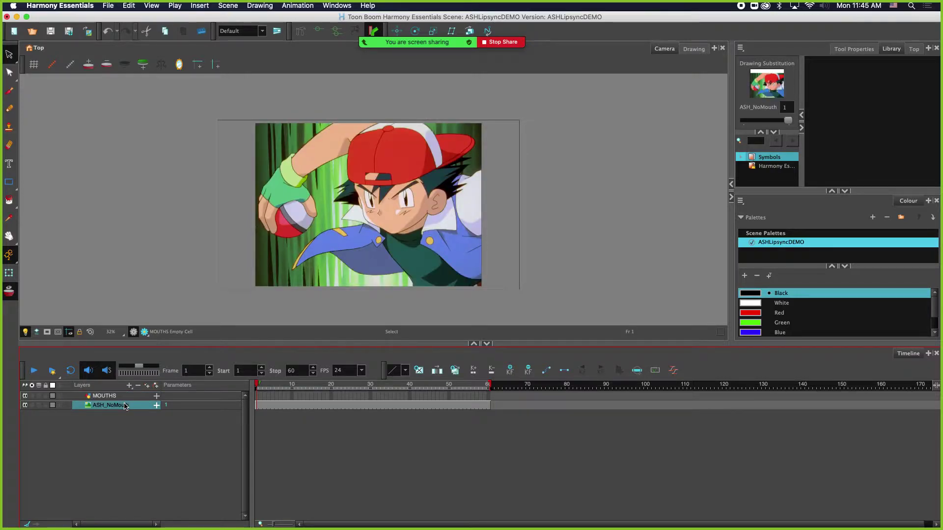
click(106, 397)
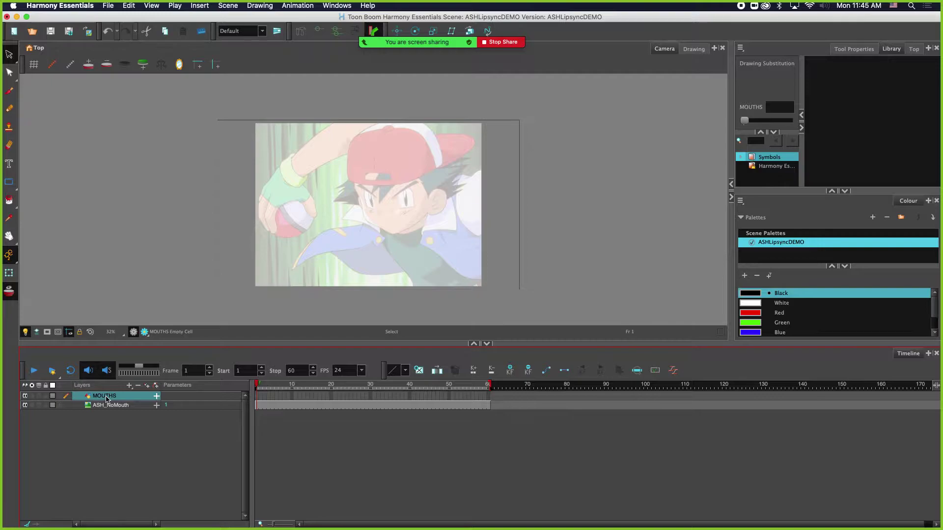
click(130, 407)
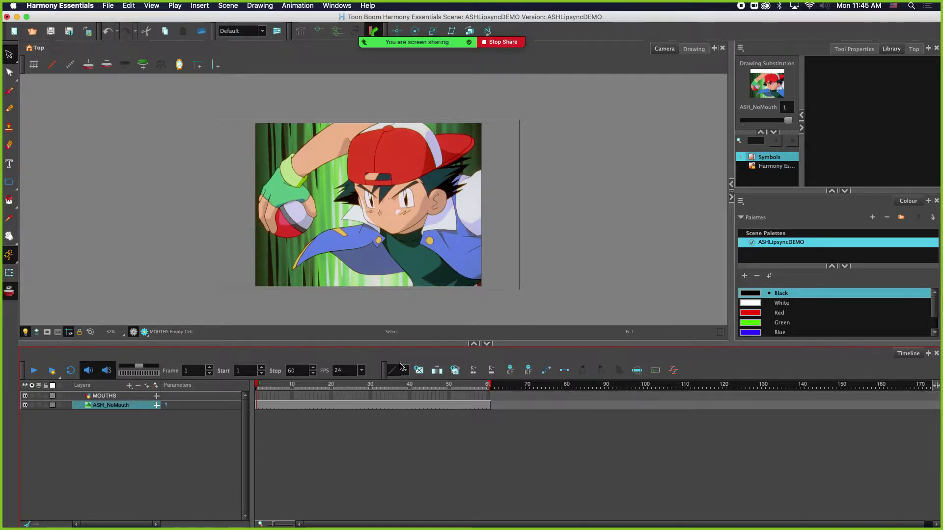
click(258, 405)
click(10, 260)
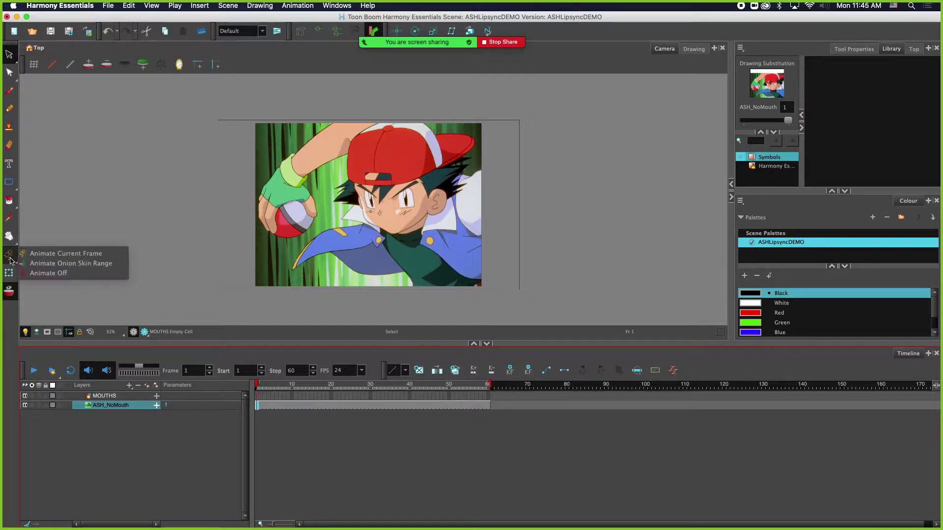
click(53, 276)
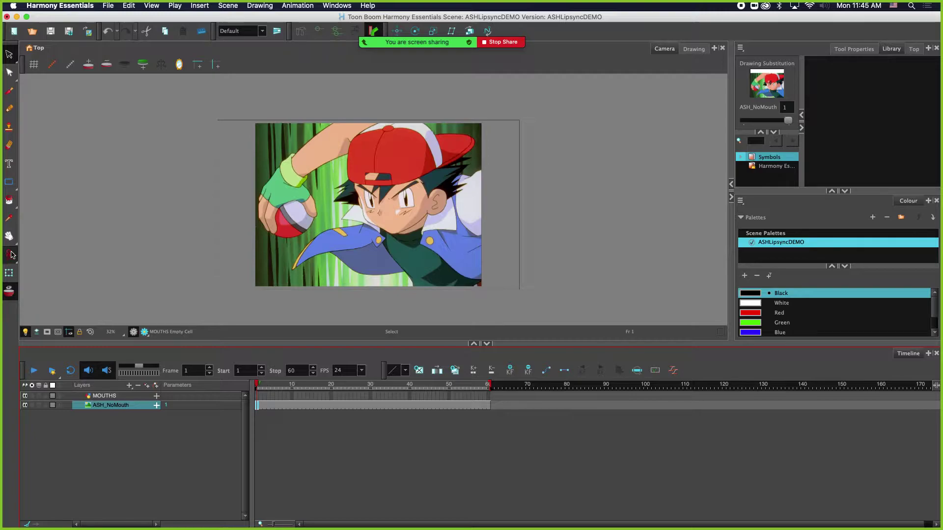
Scale up the ASH_NoMouth image proportionally until it spans the camera frame's width, and deselect it.
mouse_move(435, 40)
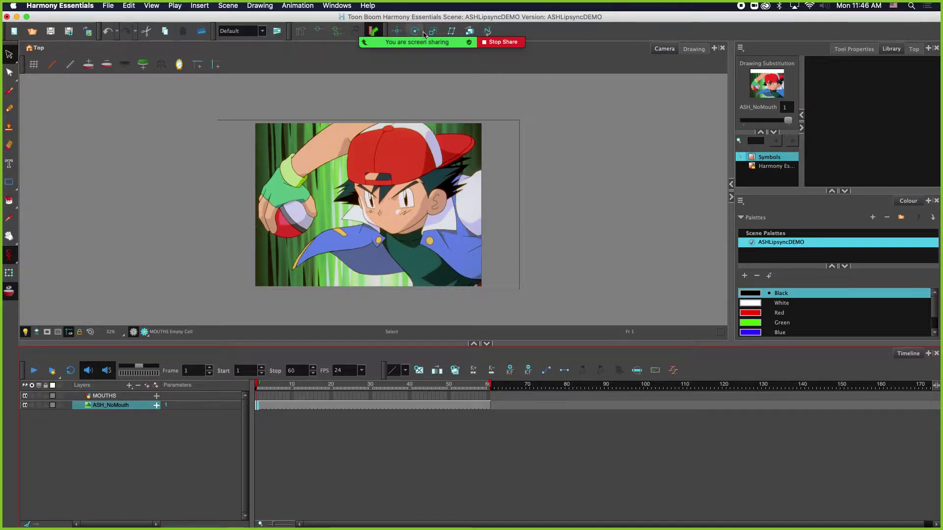
click(431, 33)
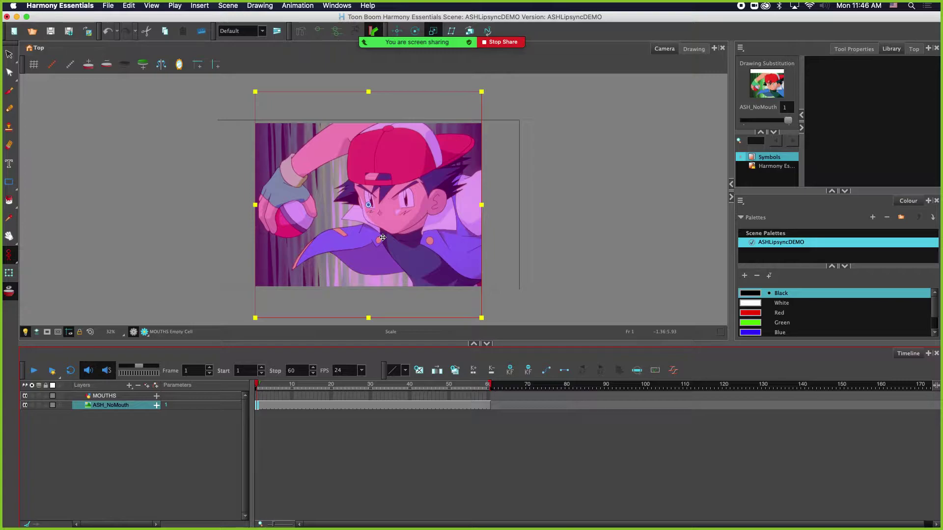
scroll(492, 265, down, 1)
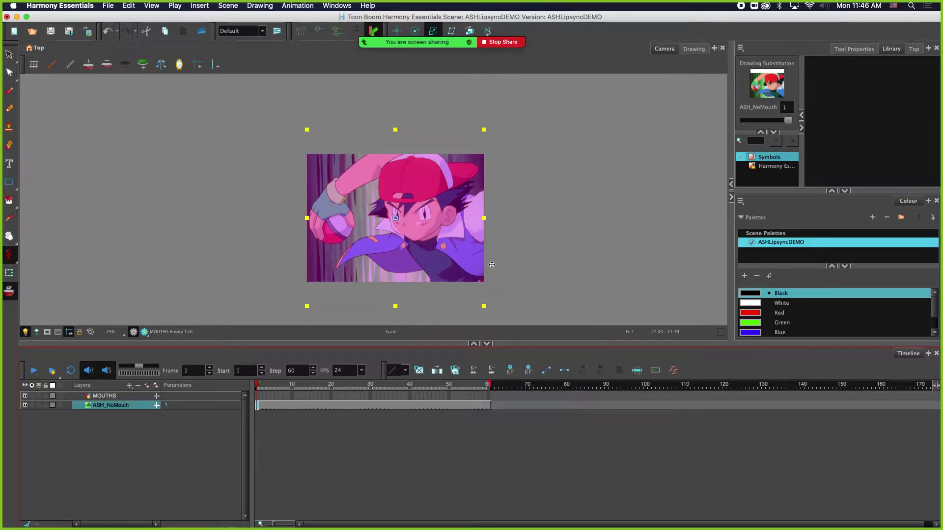
drag(486, 255, 477, 230)
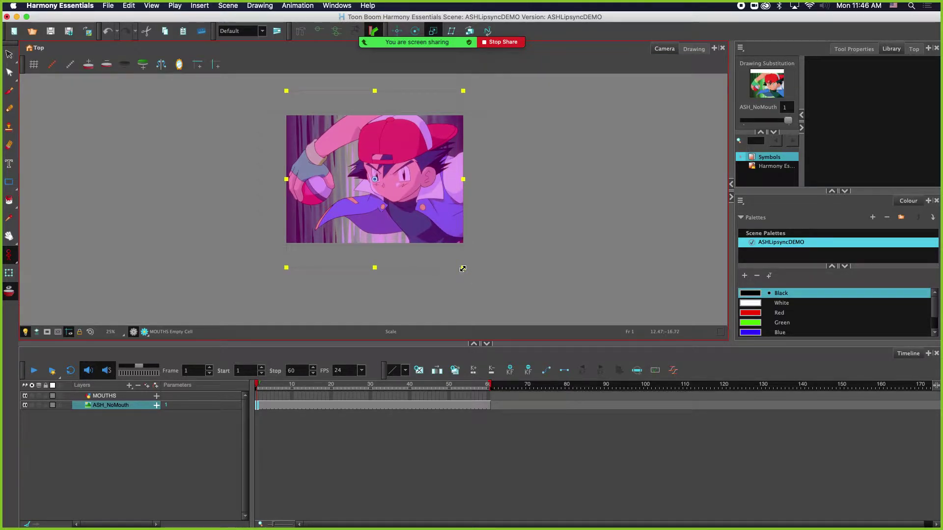
drag(463, 269, 494, 296)
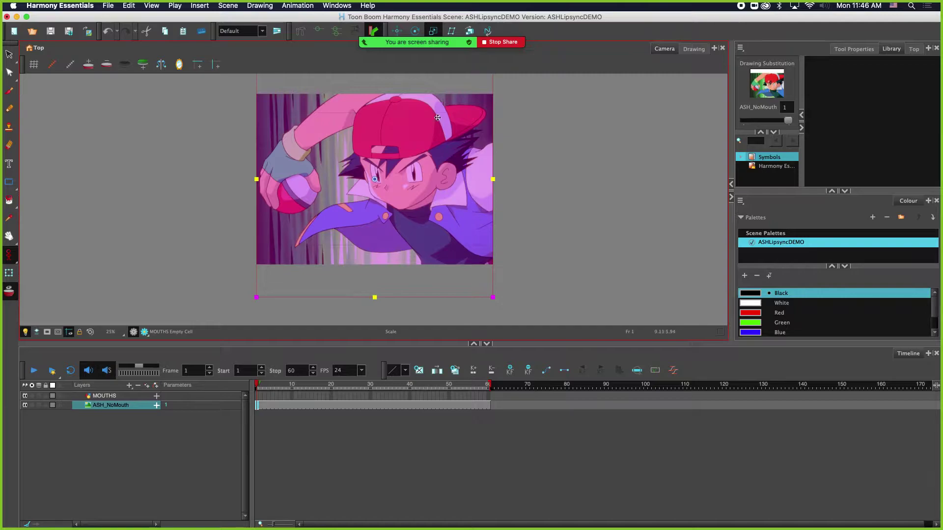
click(418, 472)
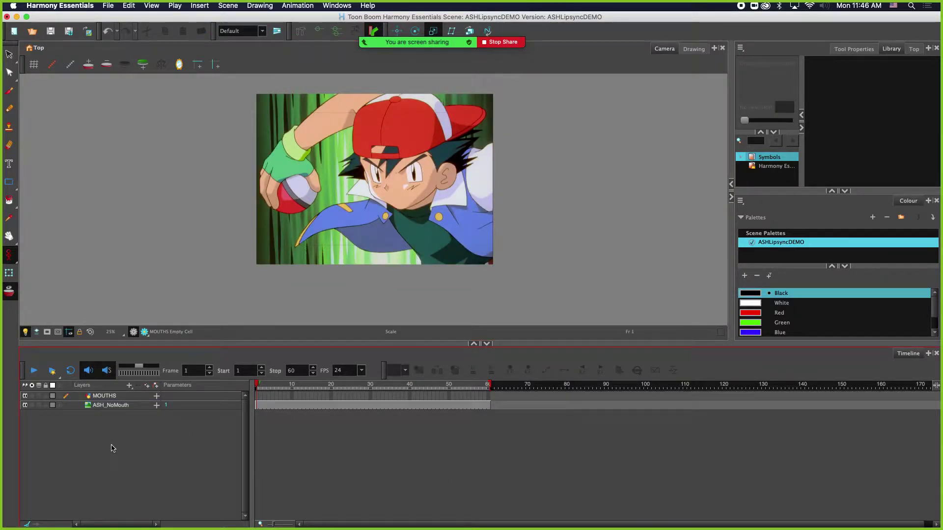
Select the MOUTHS layer and set the animate mode to Animate Current Frame.
click(112, 407)
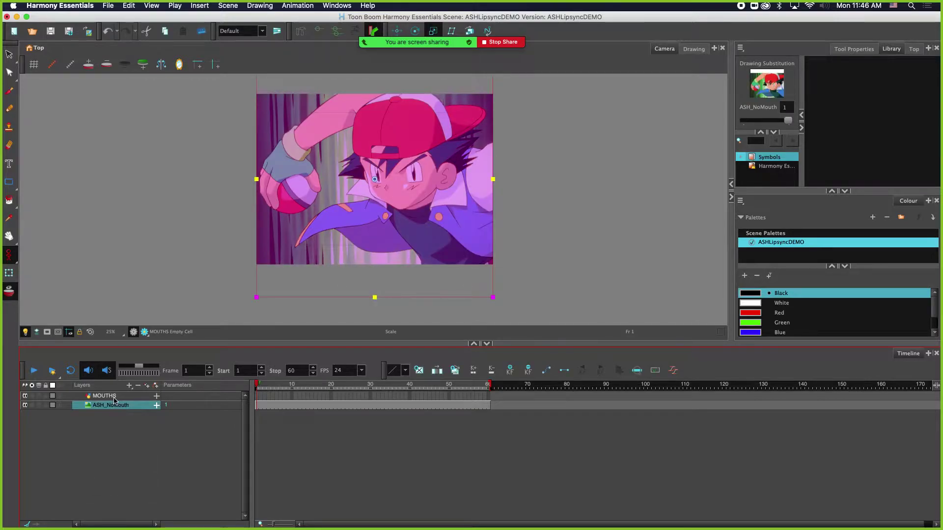
click(114, 398)
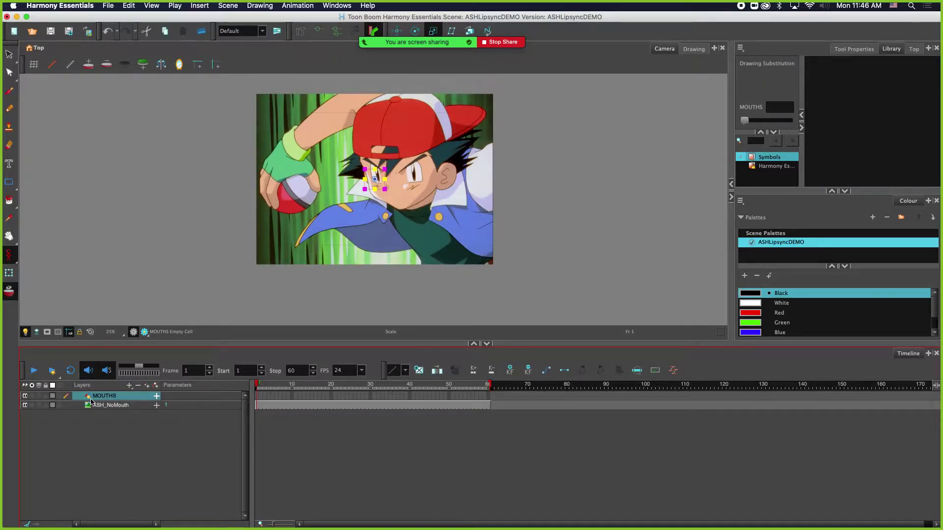
click(12, 261)
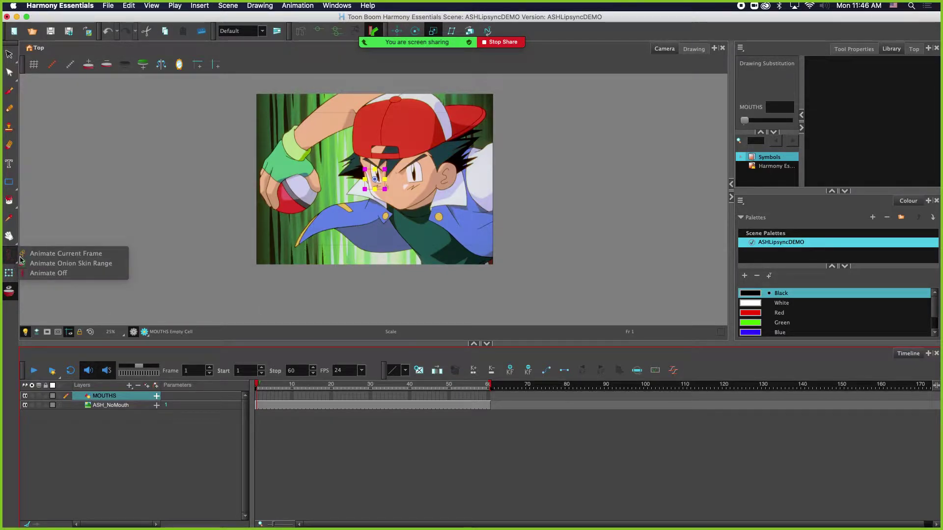
click(40, 253)
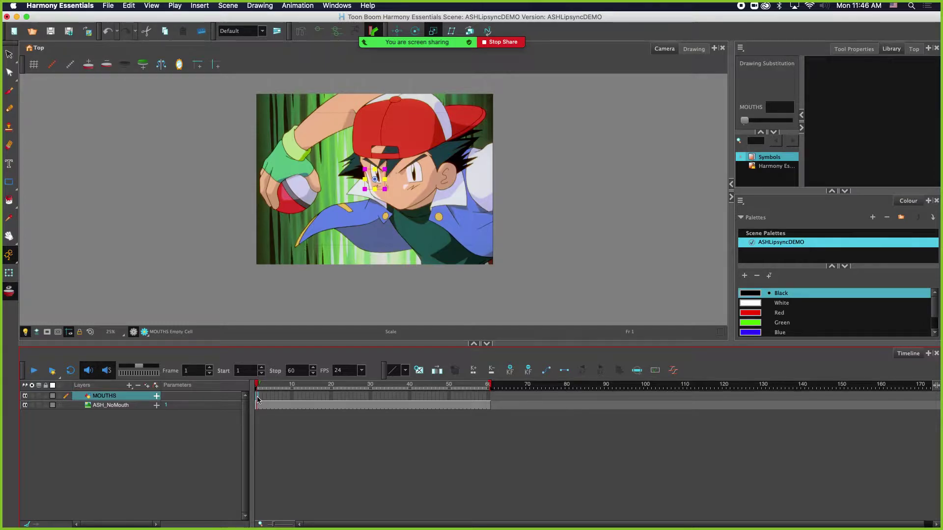
Activate the Brush tool over the character's lower face and show its tool properties.
scroll(351, 195, up, 8)
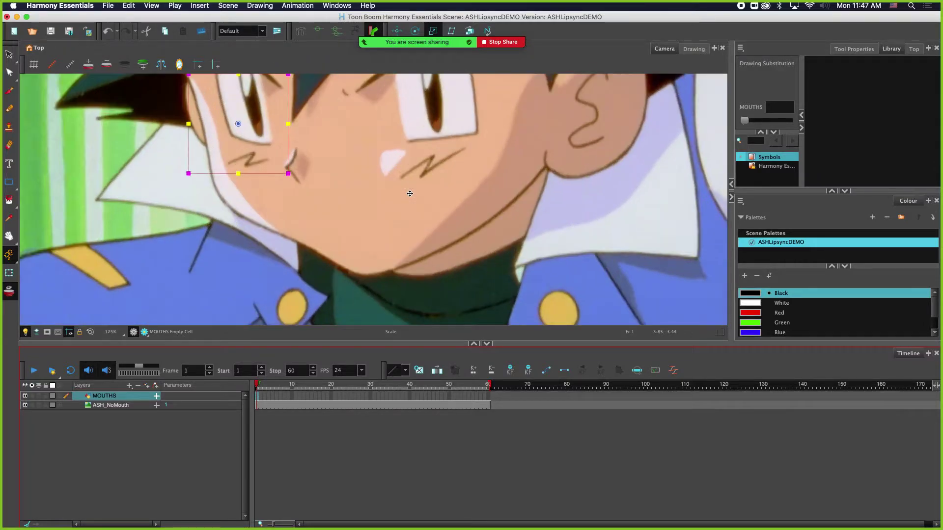
scroll(304, 150, down, 3)
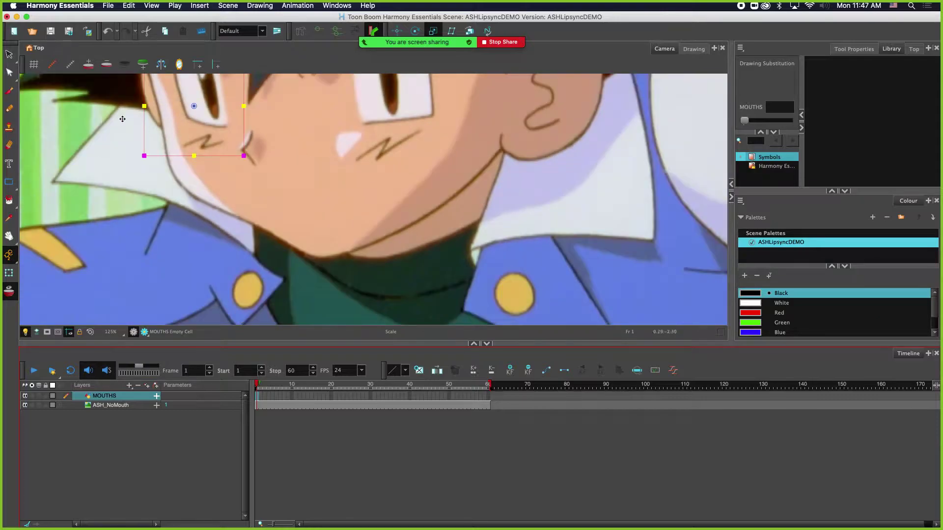
click(9, 91)
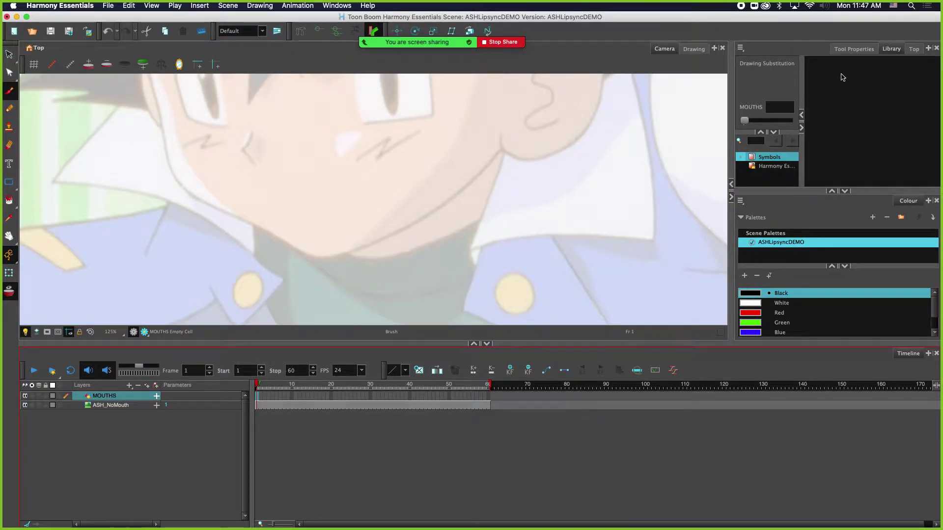
click(854, 49)
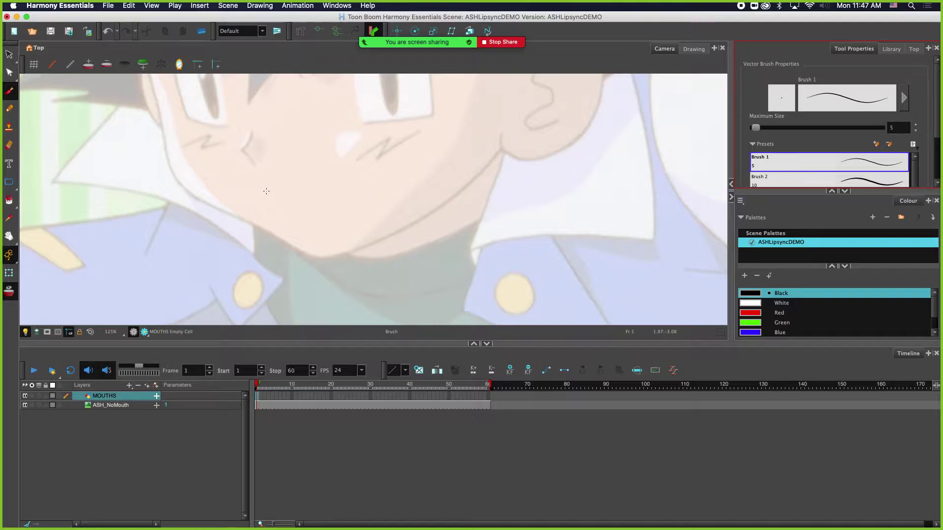
Look up the Toon Boom Learn mouth chart in Firefox and return to Harmony.
key(super+Tab)
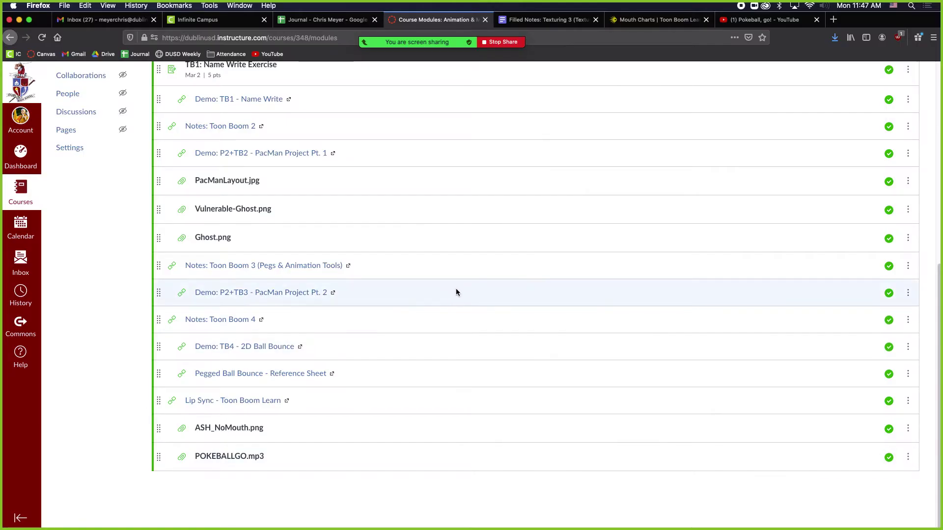
click(647, 20)
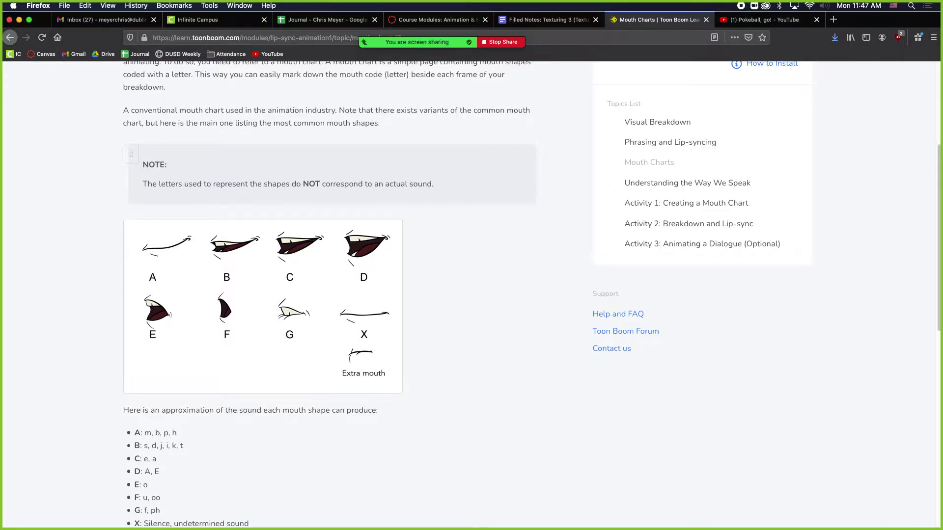
key(super+Tab)
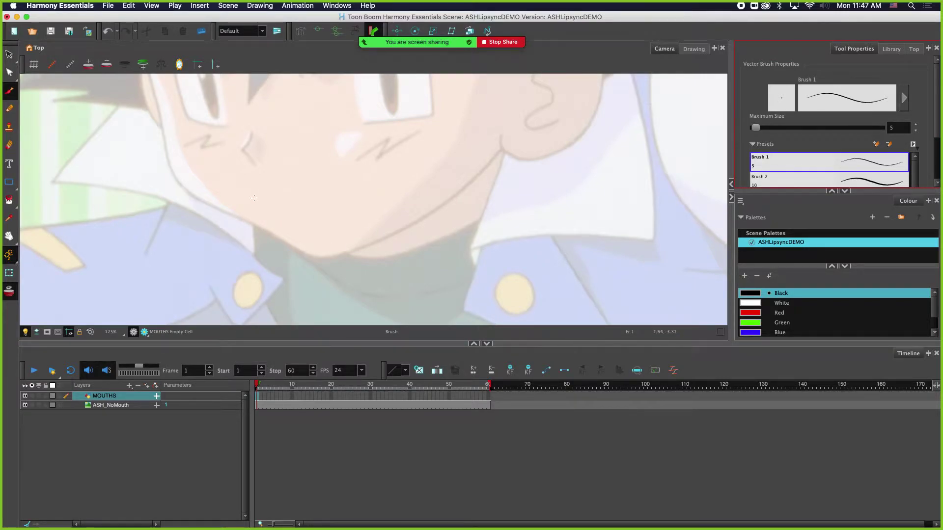
drag(257, 198, 320, 193)
key(ctrl+z)
drag(256, 197, 342, 192)
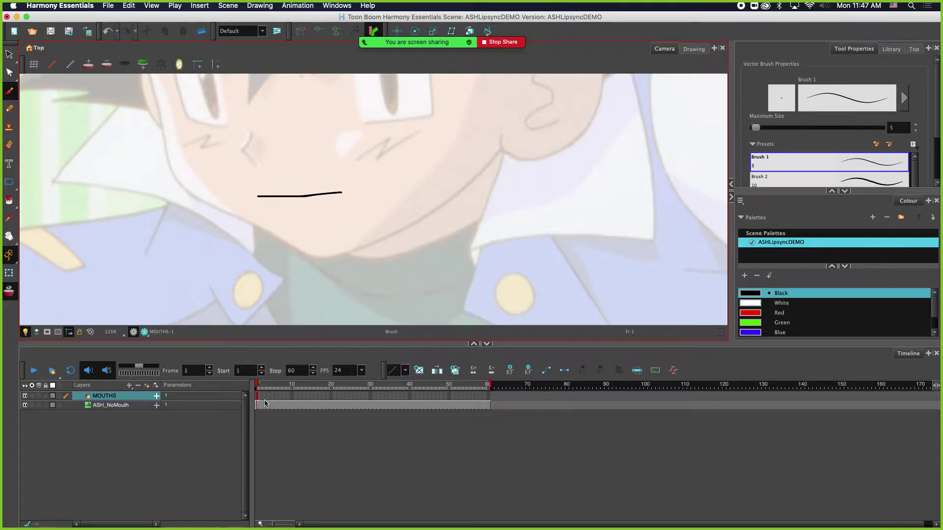
key(ctrl+z)
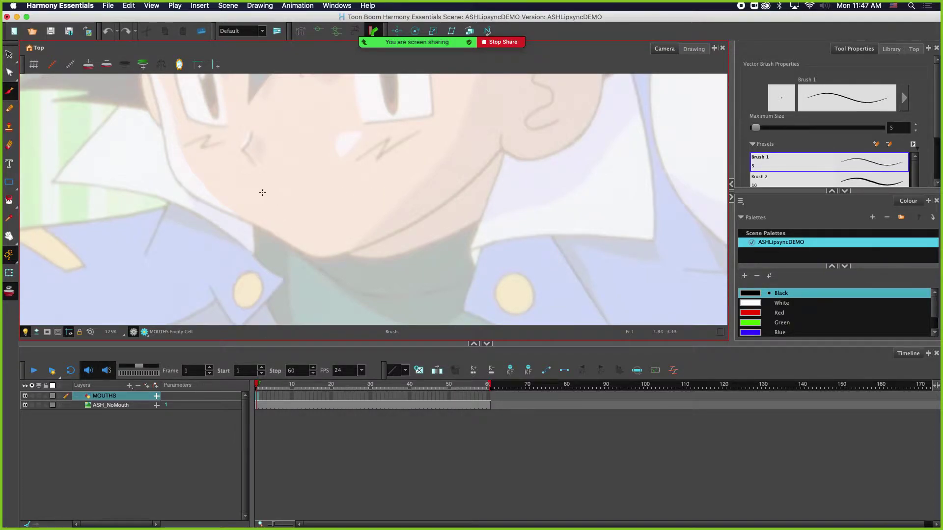
mouse_move(283, 200)
mouse_down()
mouse_move(307, 199)
mouse_move(304, 192)
mouse_up()
key(ctrl+z)
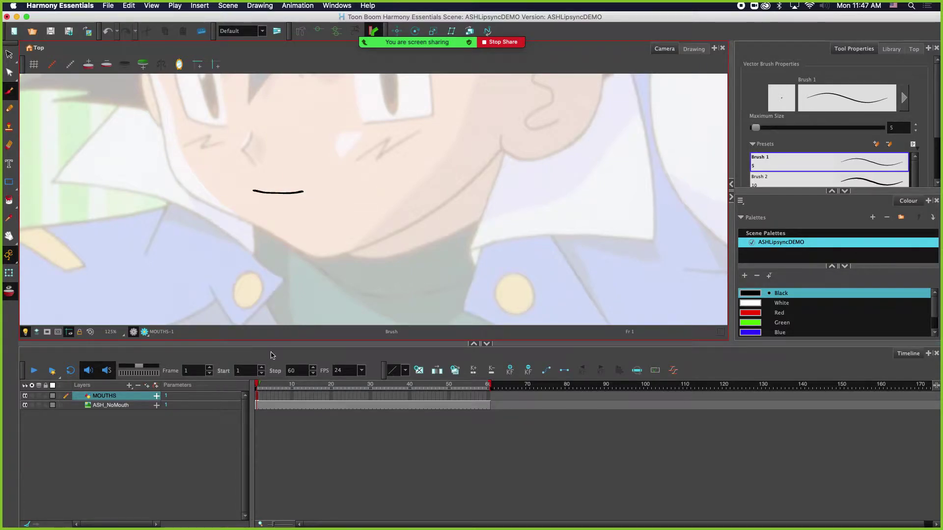
key(super+z)
Draw a short, slightly curved closed-mouth line on frame 1 of MOUTHS, and move to frame 2 with onion skin on.
drag(254, 193, 319, 197)
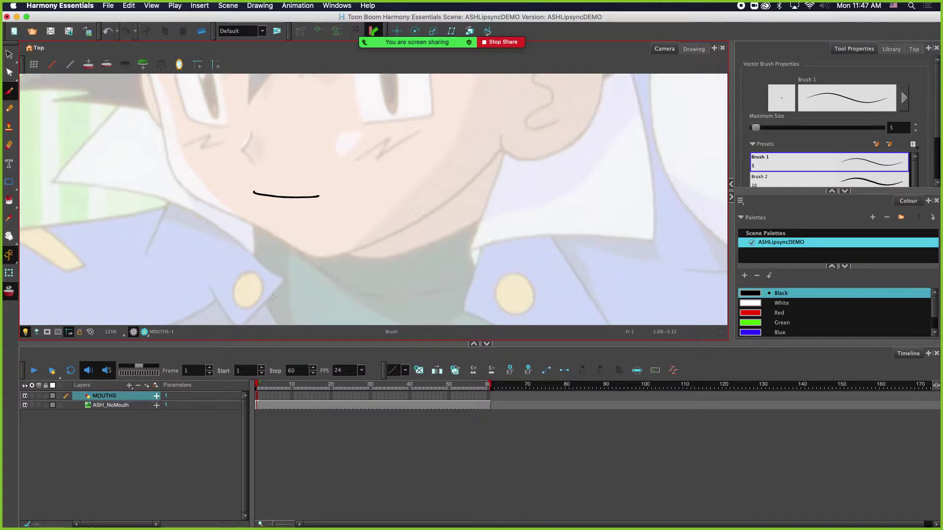
key(period)
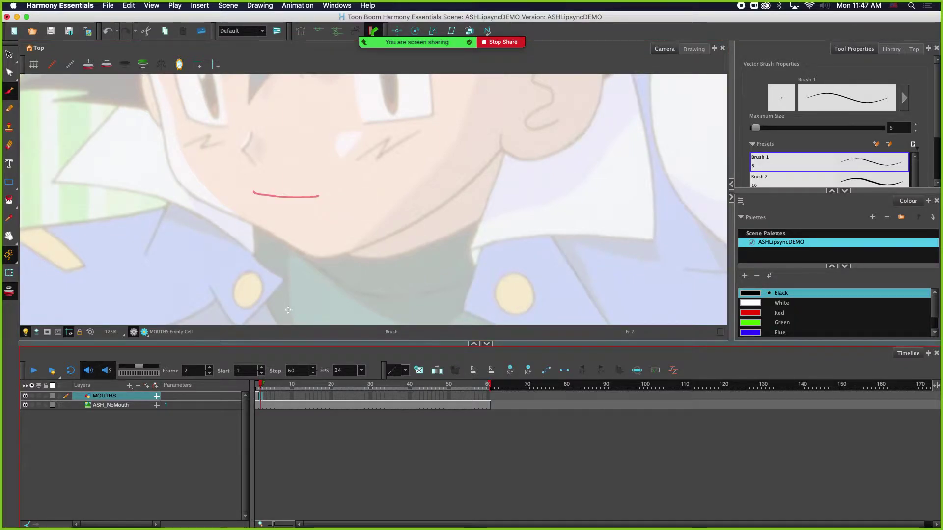
click(11, 293)
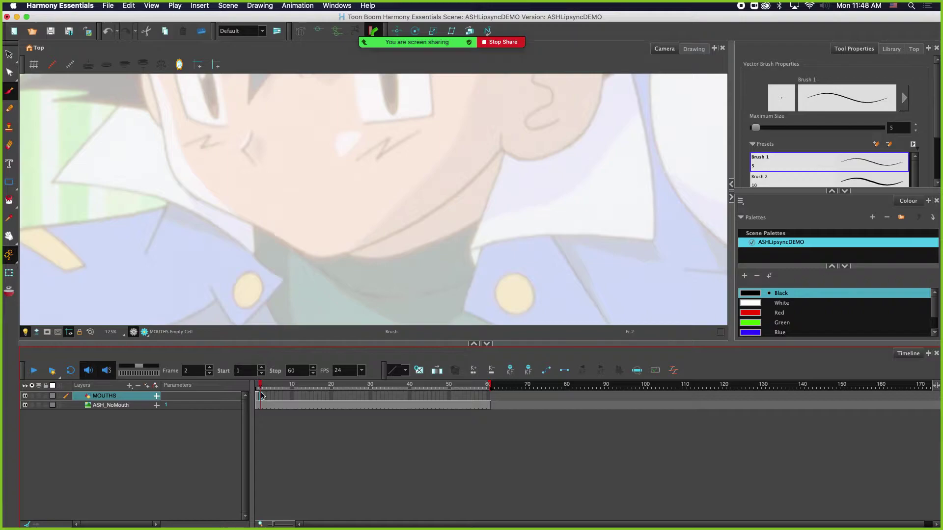
click(11, 292)
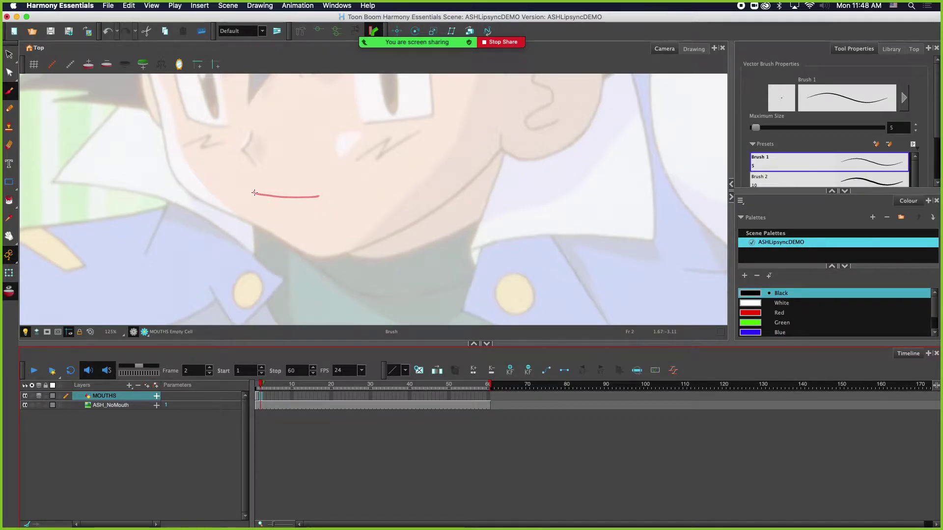
Draw the upper lip line and the curved teeth line of a slightly open mouth on frame 2.
drag(254, 192, 319, 194)
key(super+z)
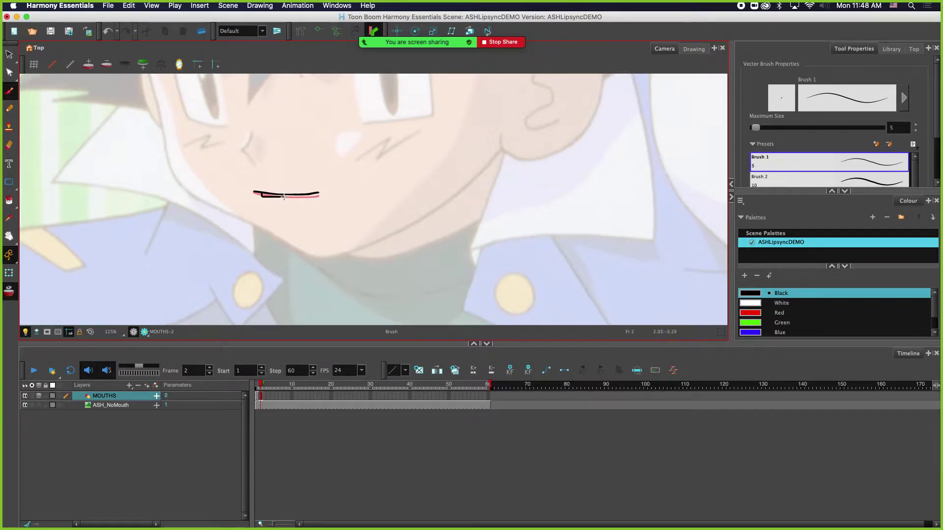
key(super+z)
drag(258, 192, 275, 199)
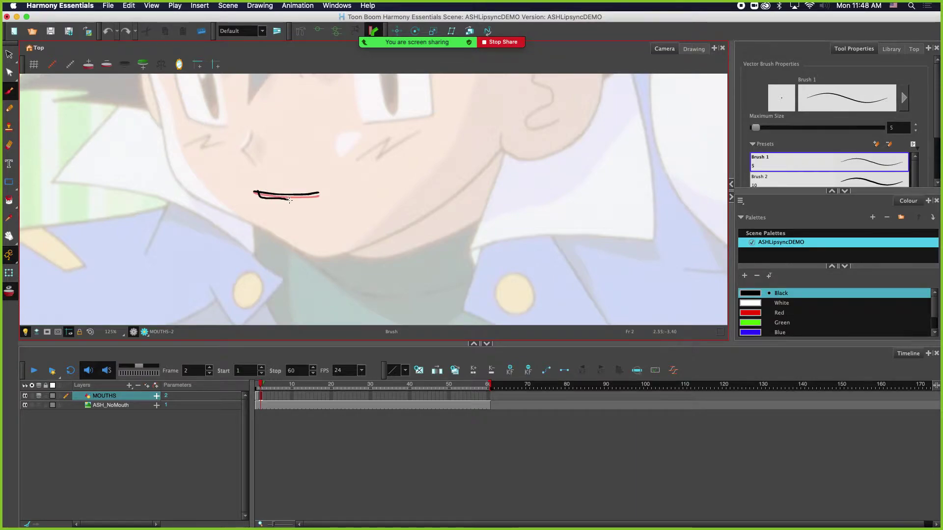
key(super+z)
drag(262, 192, 317, 193)
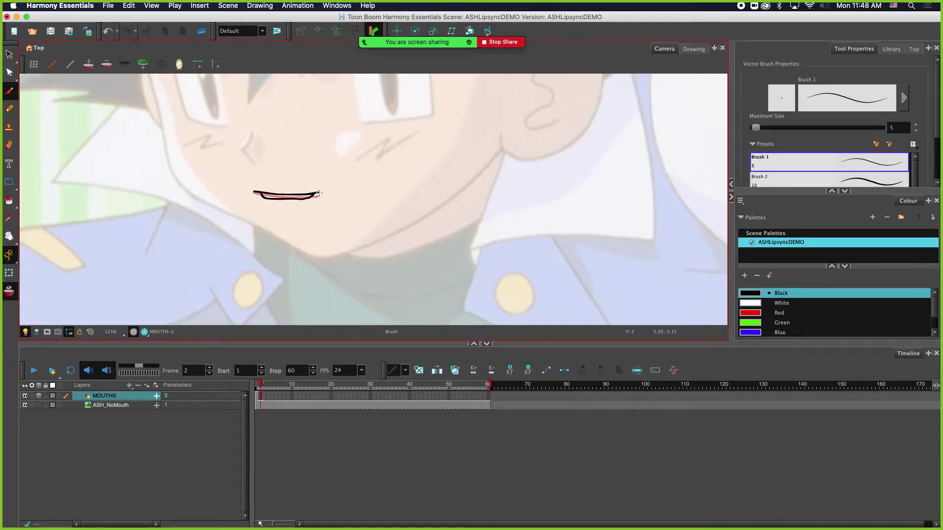
Add the lower lip line from the right corner of the frame 2 mouth, and compare it with the mouth chart in Firefox.
key(super+z)
key(super+z)
key(super+z)
key(super+z)
drag(309, 199, 267, 201)
key(super+Tab)
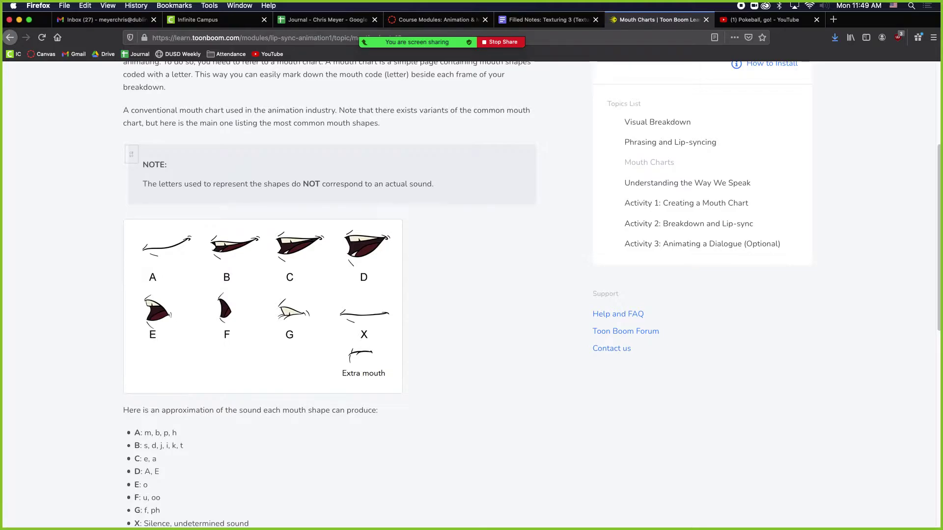
key(super+Tab)
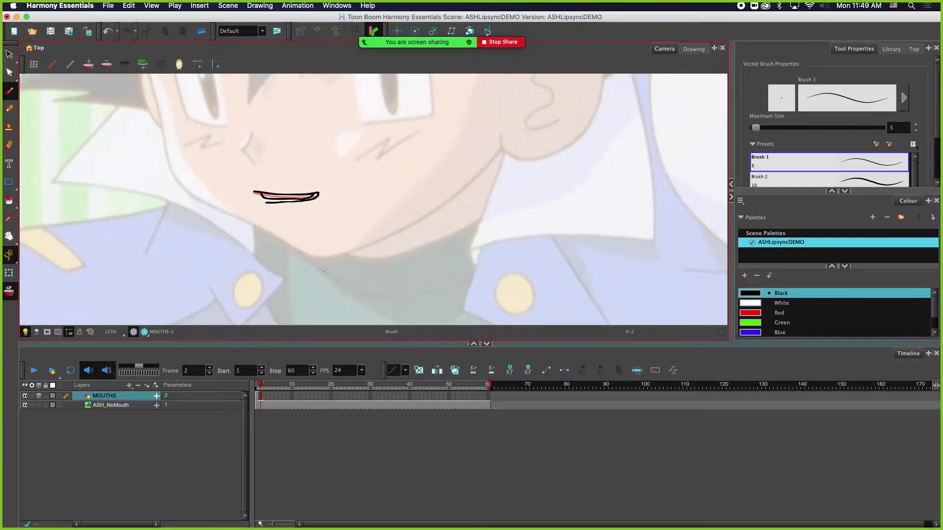
Draw a wider open mouth on frame 3 with upper lip, teeth line and lower lip, closing its left side.
click(264, 395)
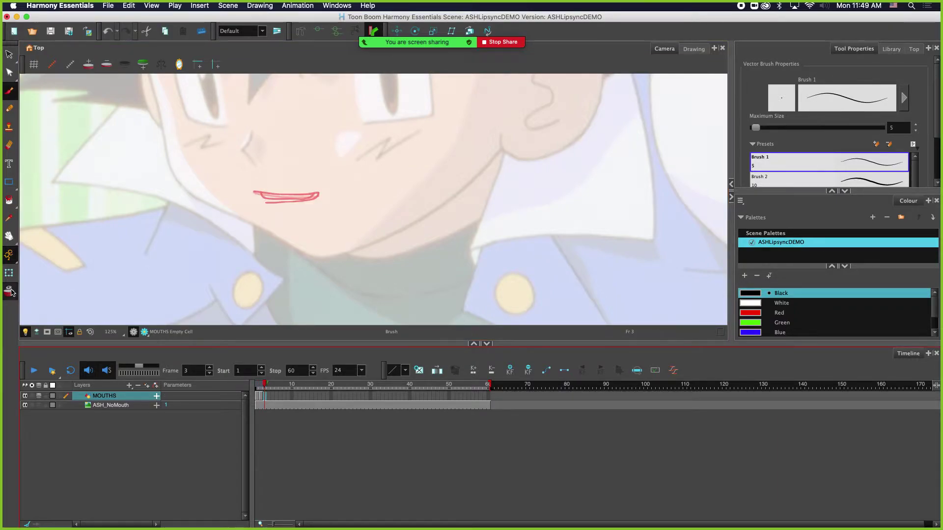
drag(255, 192, 321, 194)
key(super+z)
key(super+z)
mouse_move(263, 188)
mouse_down()
mouse_move(286, 192)
mouse_move(266, 192)
mouse_up()
key(super+z)
key(super+z)
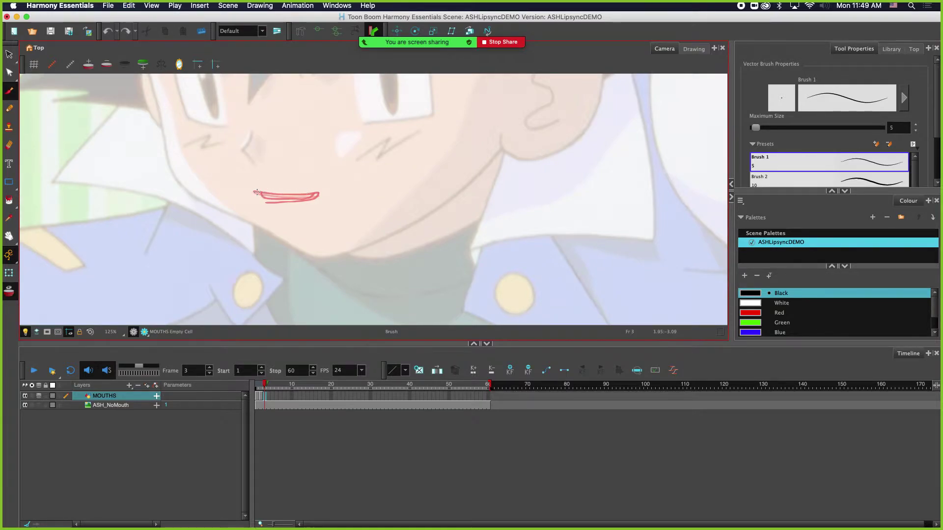
mouse_move(288, 188)
mouse_down()
mouse_move(319, 190)
mouse_move(275, 206)
mouse_move(262, 192)
mouse_move(319, 193)
mouse_up()
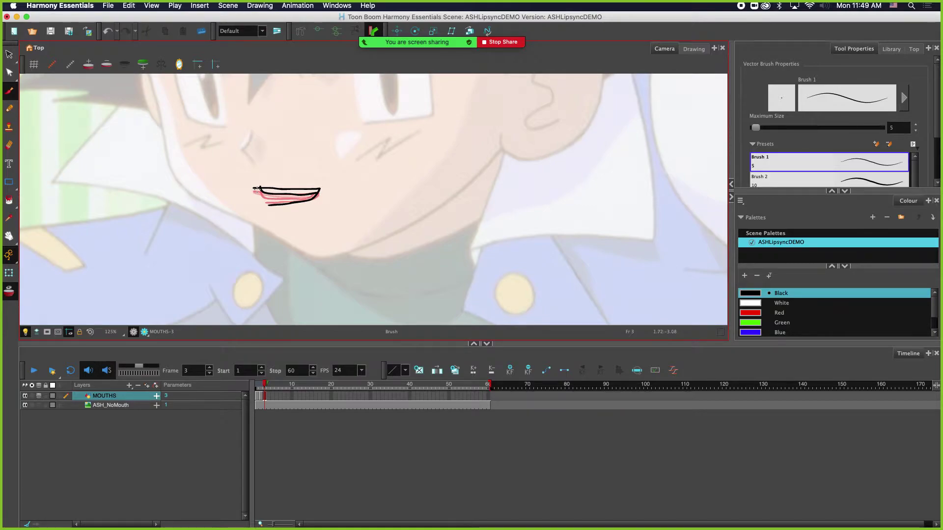
drag(256, 188, 253, 187)
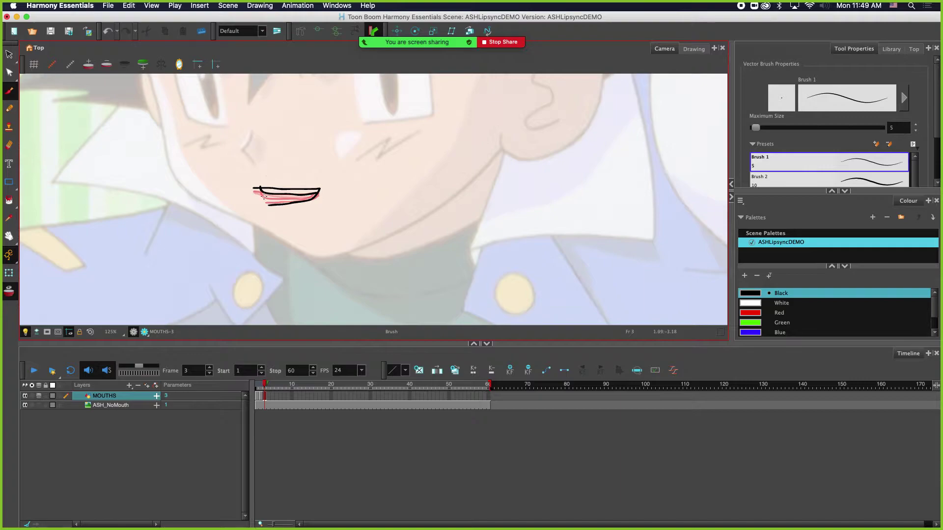
drag(256, 189, 268, 205)
Close the left side of the frame 2 mouth with a diagonal stroke from upper lip to lower lip.
click(261, 396)
drag(254, 191, 262, 199)
key(super+z)
drag(254, 192, 267, 205)
key(super+z)
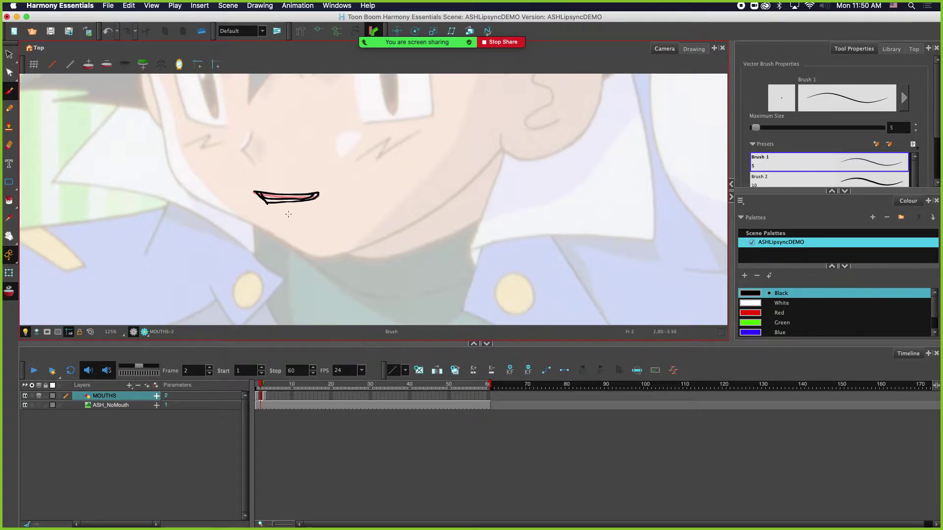
Touch up the lower-left corner of the frame 3 mouth and move to empty frame 4.
click(265, 396)
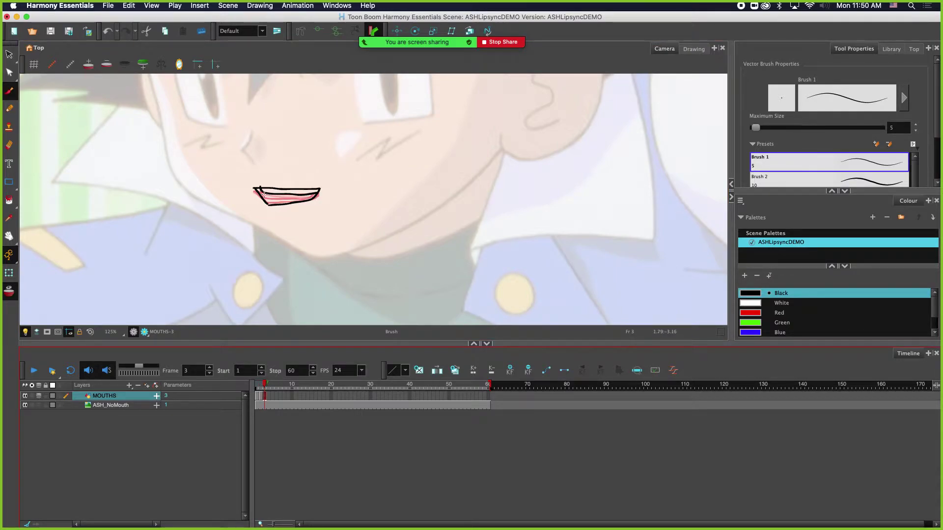
click(269, 204)
key(period)
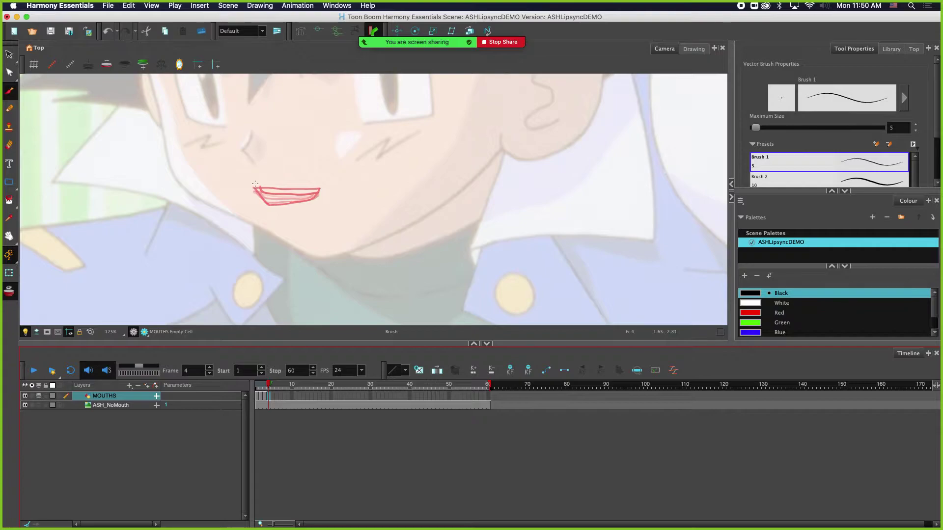
drag(254, 184, 260, 184)
key(super+z)
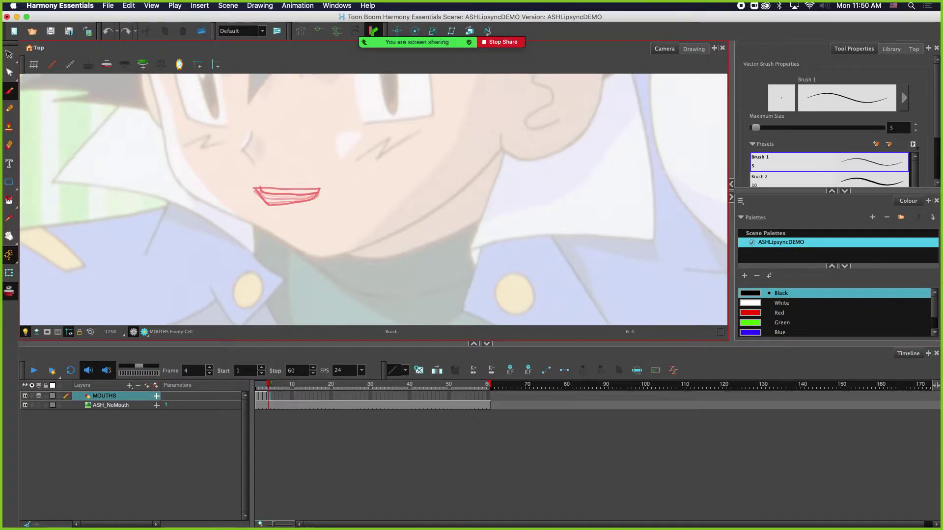
Examine the remaining open mouth shapes in the Firefox mouth chart before drawing on frame 4.
key(super+Tab)
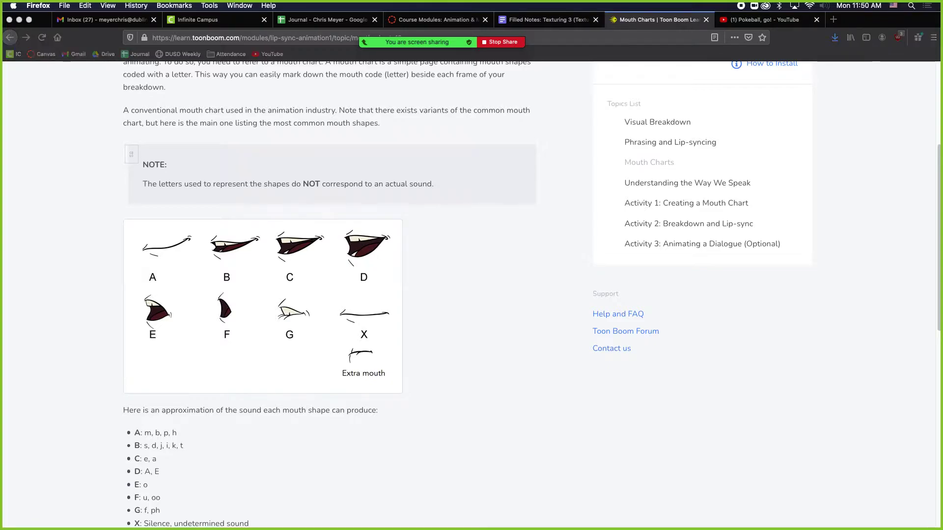
key(super+Tab)
key(super+Tab)
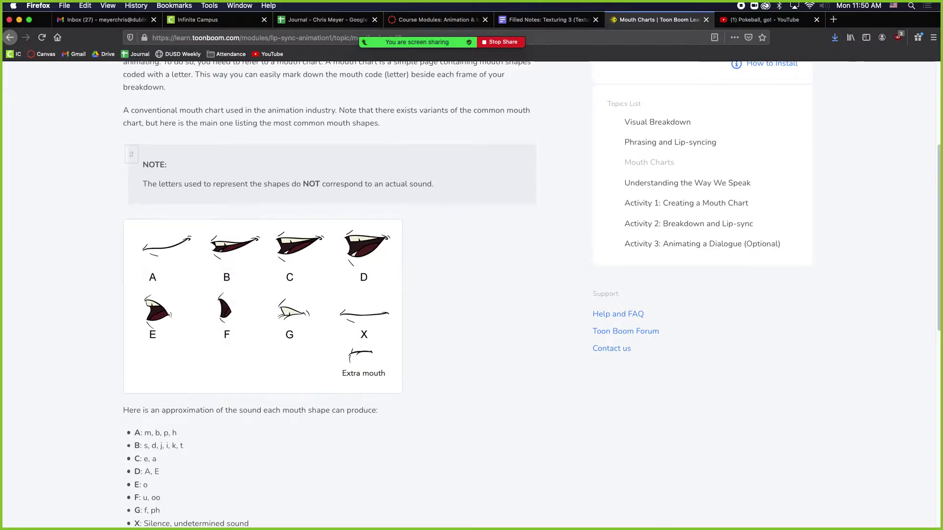
key(super+Tab)
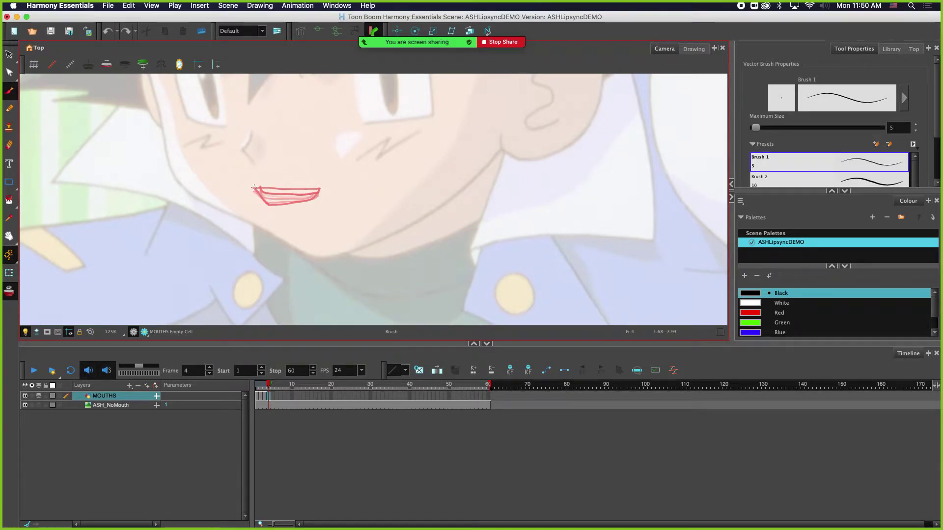
Draw the upper lip line and the teeth line beneath it for the frame 4 mouth.
drag(254, 187, 292, 189)
drag(314, 188, 321, 188)
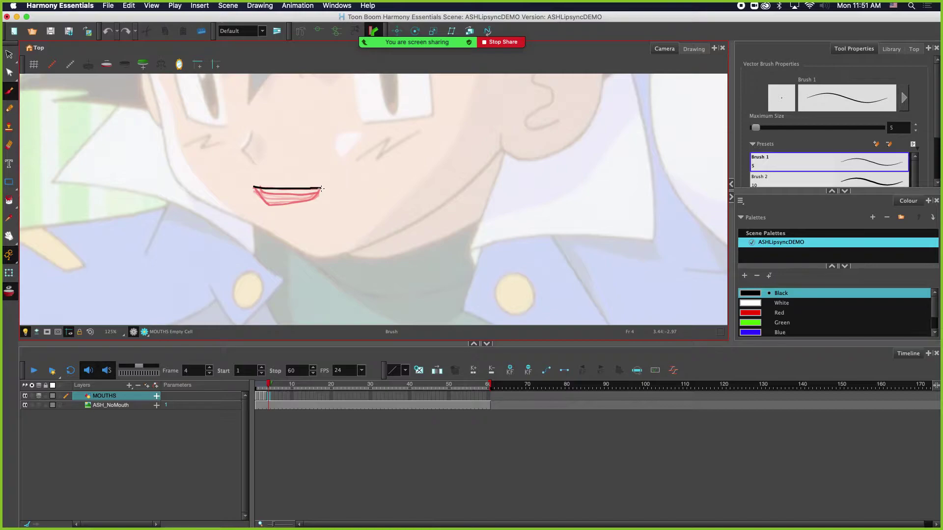
drag(260, 188, 272, 193)
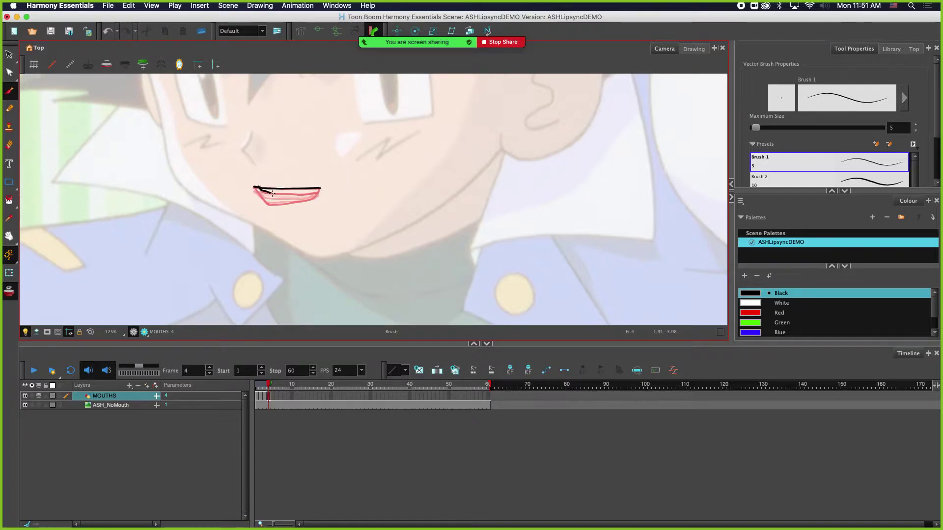
key(super+z)
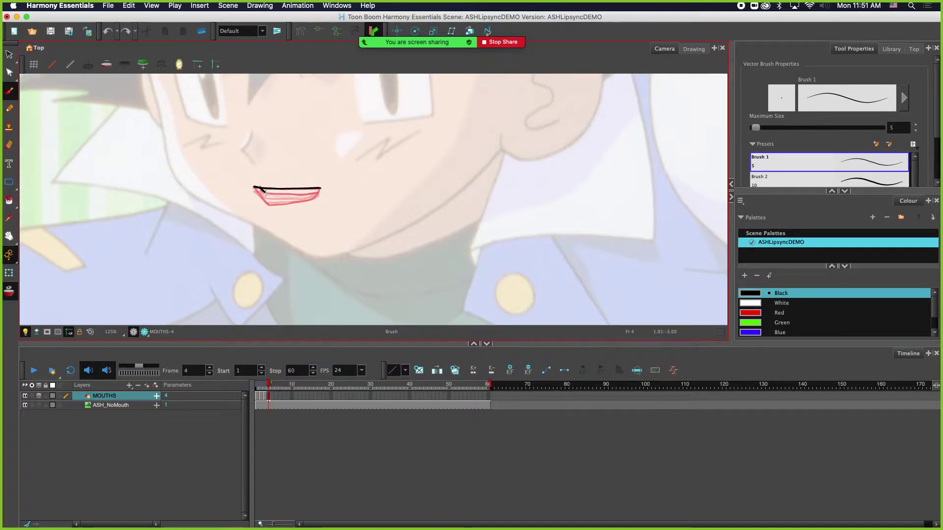
drag(285, 194, 296, 193)
key(super+z)
drag(267, 191, 320, 190)
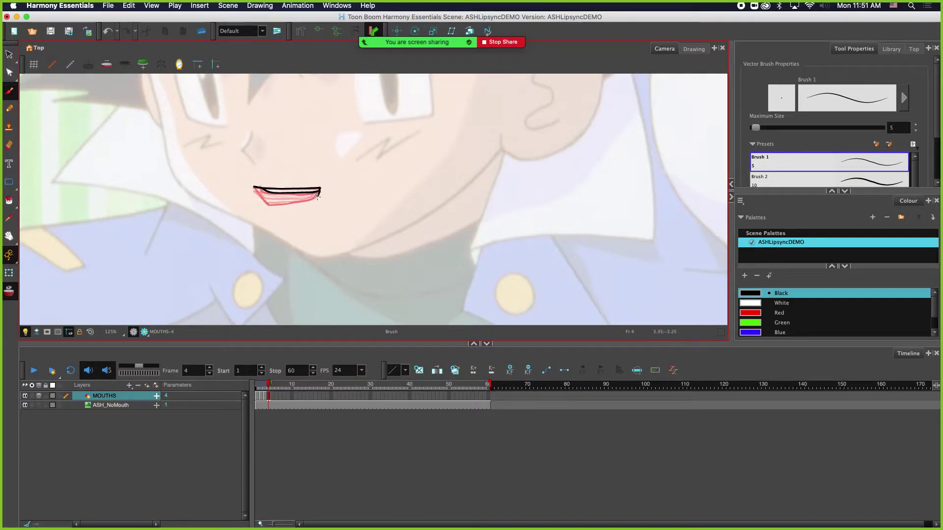
Close the frame 4 mouth with a deep curved lower lip and a short inner line just above it.
key(super+z)
mouse_move(320, 189)
mouse_down()
mouse_move(317, 195)
mouse_move(275, 207)
mouse_move(255, 188)
mouse_move(296, 201)
mouse_move(274, 206)
mouse_move(301, 204)
mouse_up()
key(super+z)
key(super+Tab)
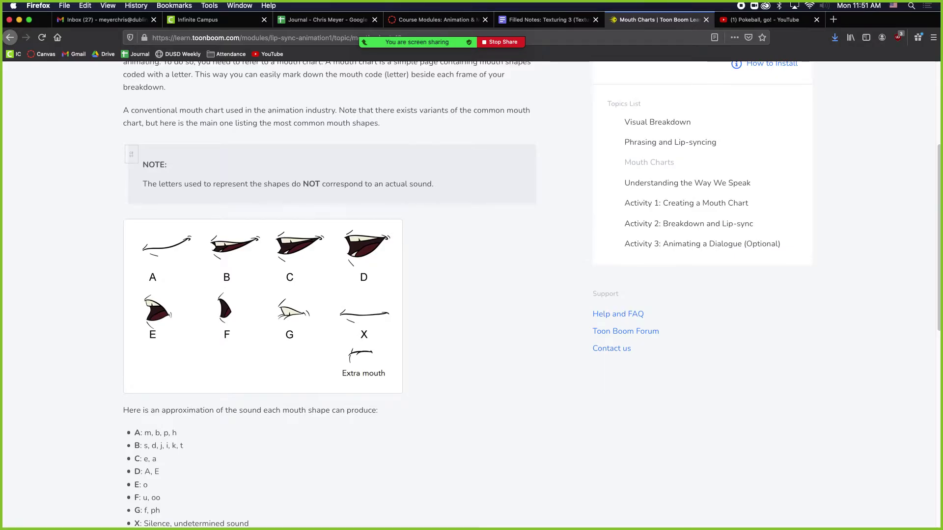
key(super+Tab)
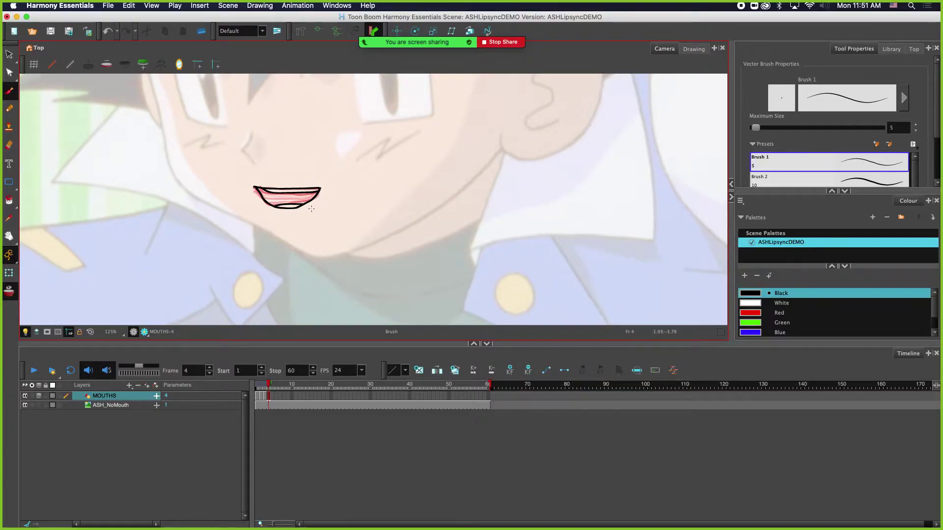
click(792, 306)
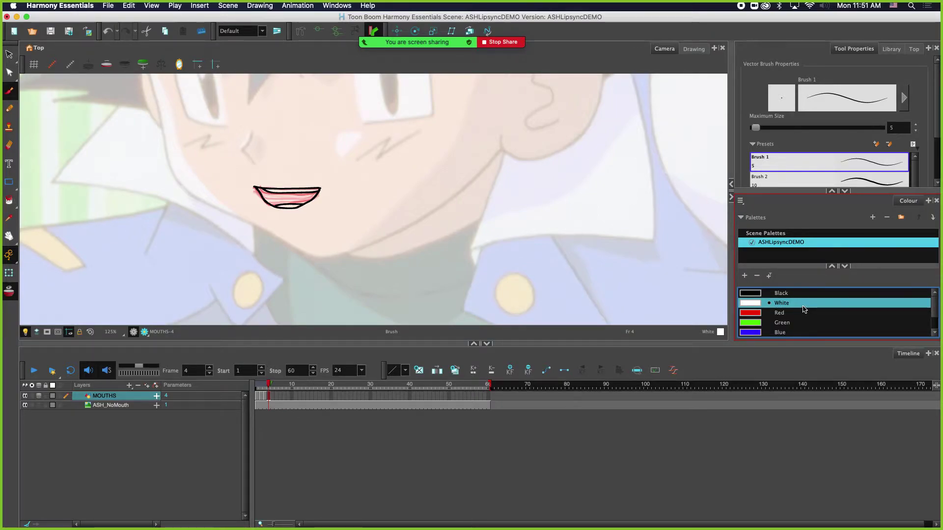
click(786, 293)
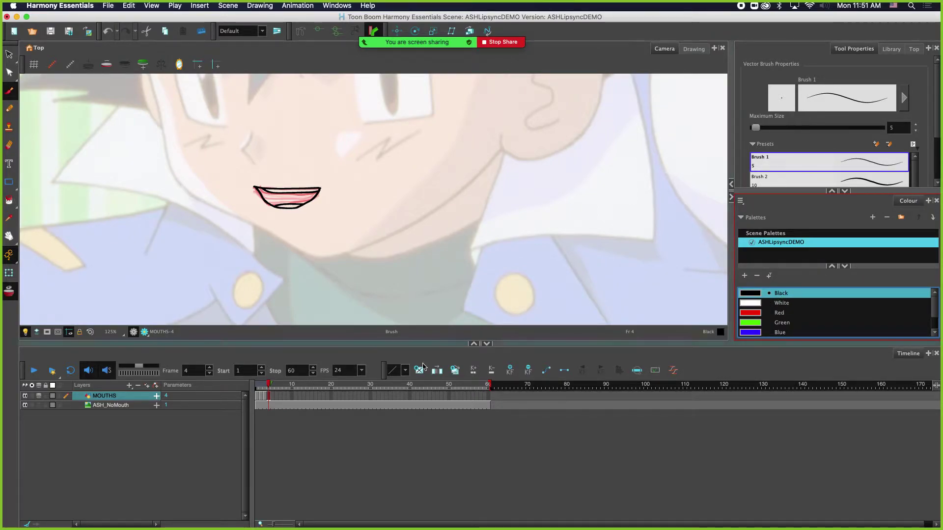
Move to empty frame 5 and draw a narrower, rounded open-mouth outline in black, using the Firefox mouth chart as reference.
click(272, 396)
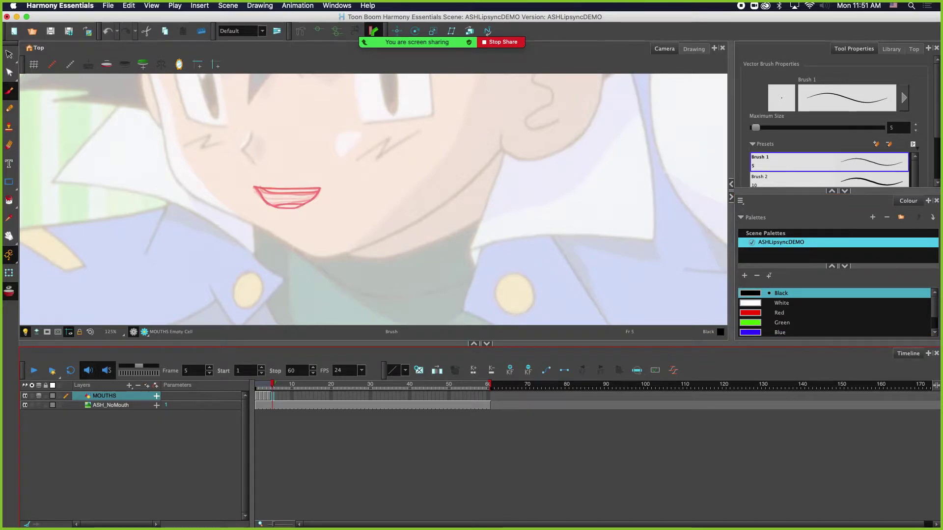
key(super+Tab)
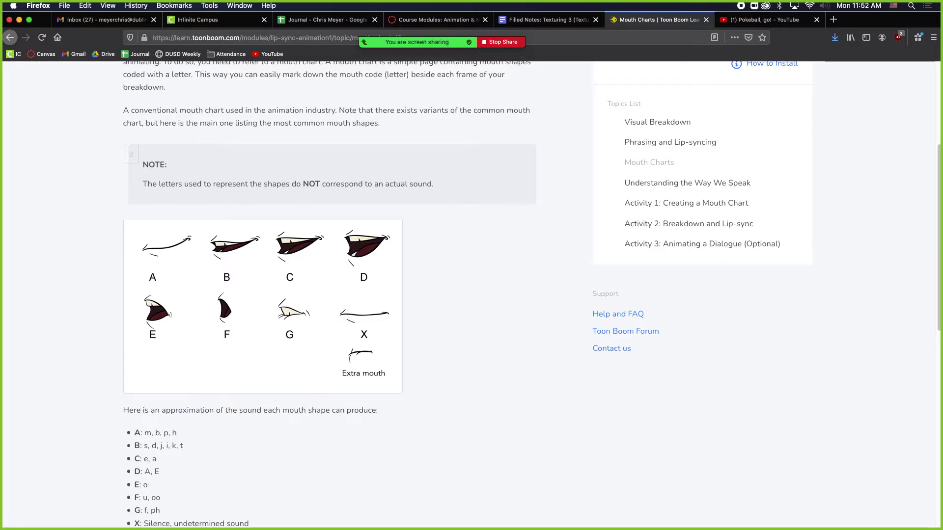
key(super+Tab)
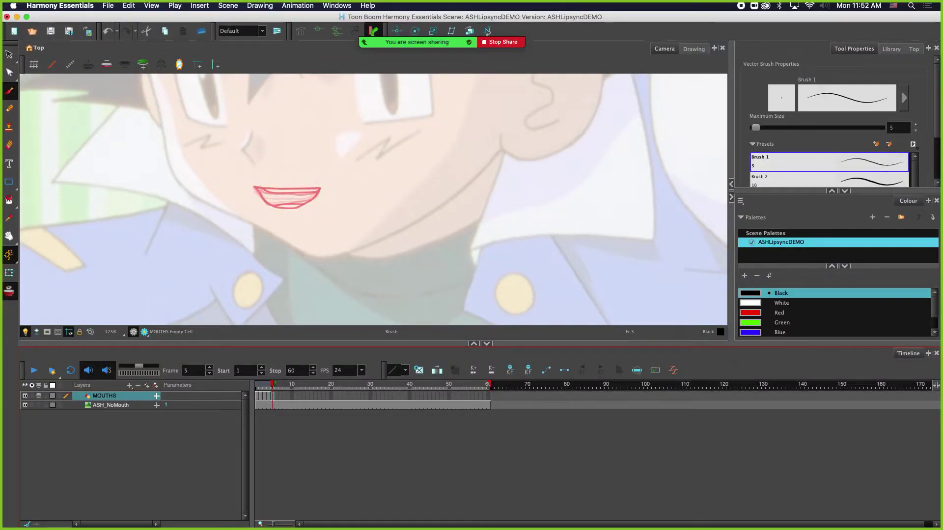
key(super+Tab)
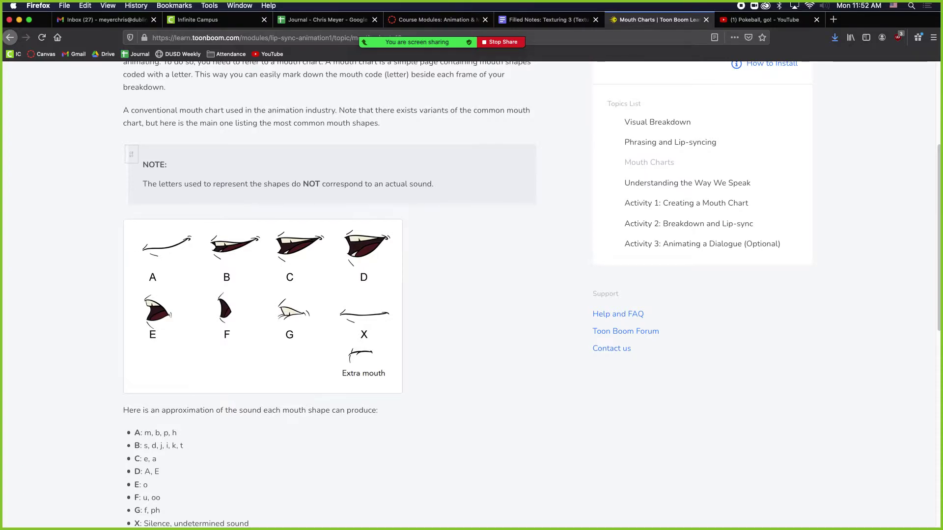
key(super+Tab)
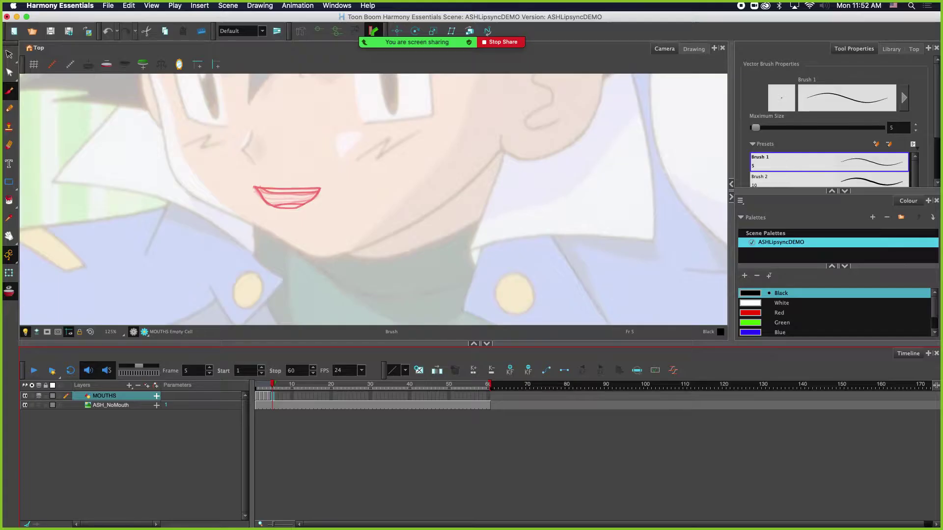
click(266, 190)
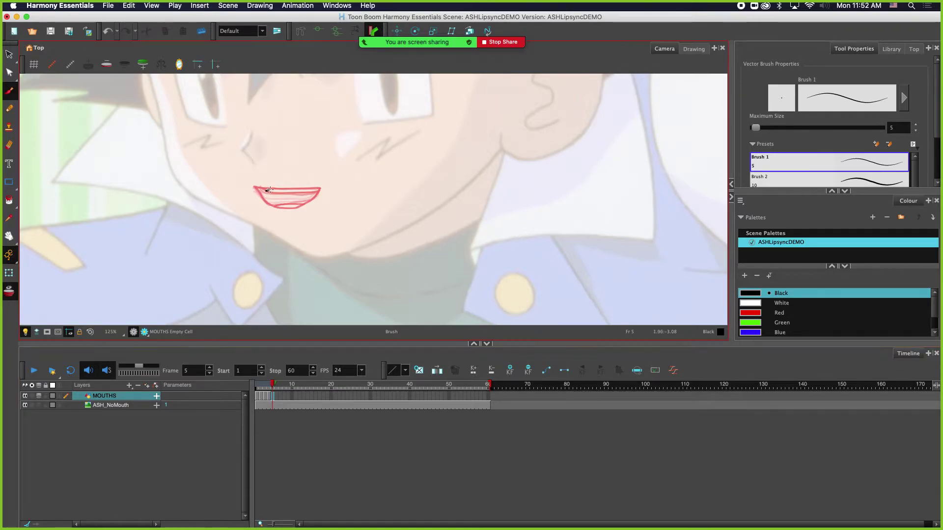
key(super+z)
mouse_move(265, 191)
mouse_down()
mouse_move(316, 192)
mouse_move(306, 207)
mouse_move(268, 190)
mouse_up()
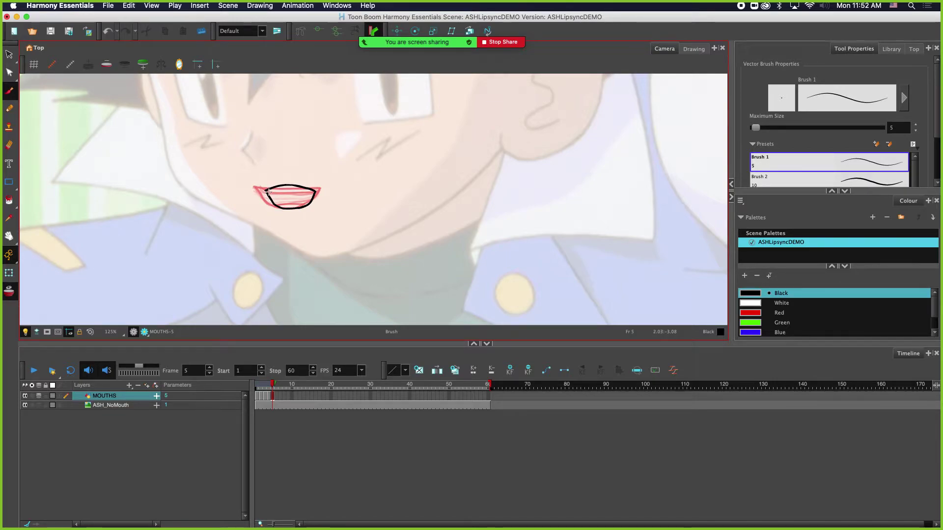
Add a teeth line near the upper lip and a short inner line near the lower lip of the frame 5 mouth.
drag(272, 192, 304, 191)
key(super+z)
drag(284, 207, 315, 198)
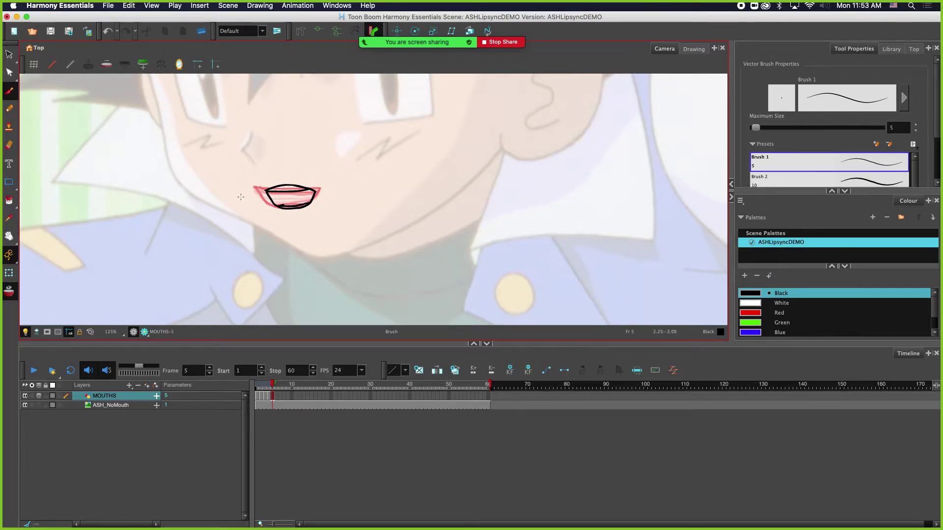
key(super+z)
Draw a small round open mouth on frame 6 and compare it with the Firefox mouth chart.
click(278, 397)
mouse_move(286, 181)
mouse_down()
mouse_move(265, 193)
mouse_move(278, 187)
mouse_move(284, 212)
mouse_move(302, 216)
mouse_move(302, 186)
mouse_up()
key(super+z)
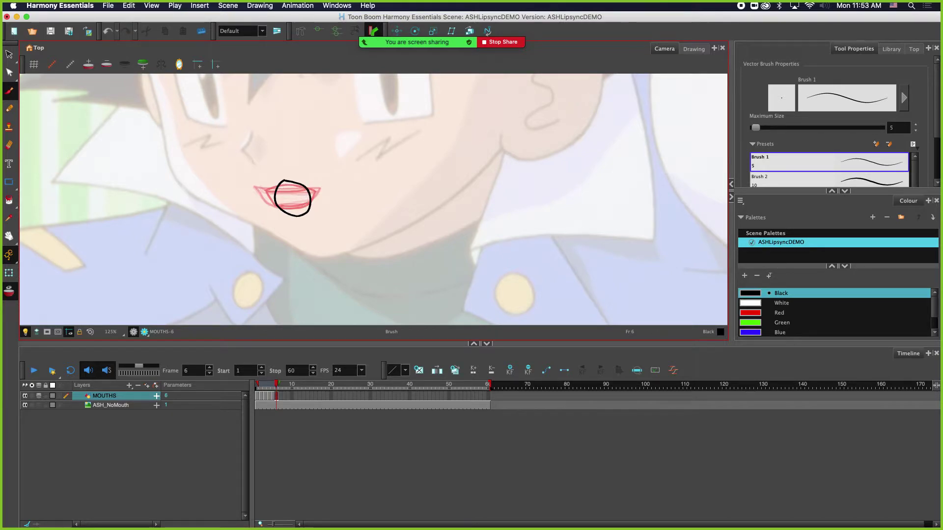
key(super+Tab)
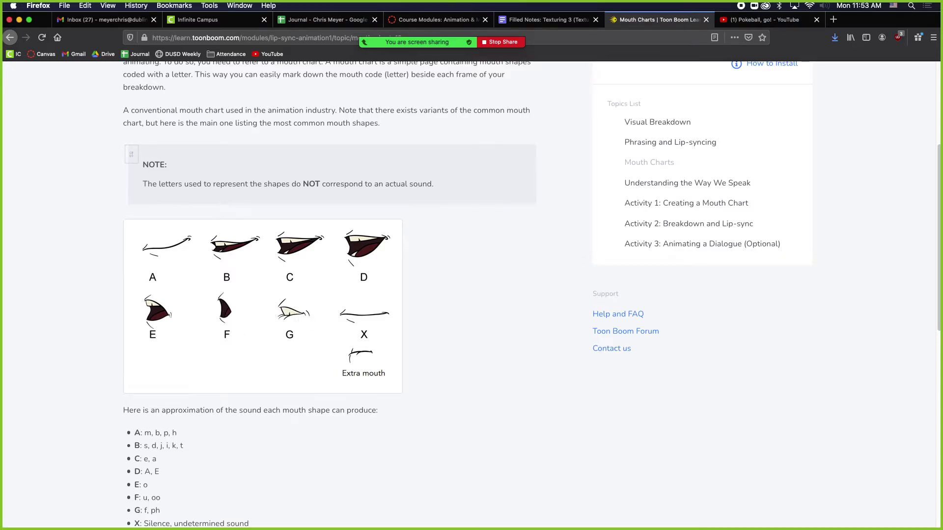
key(super+Tab)
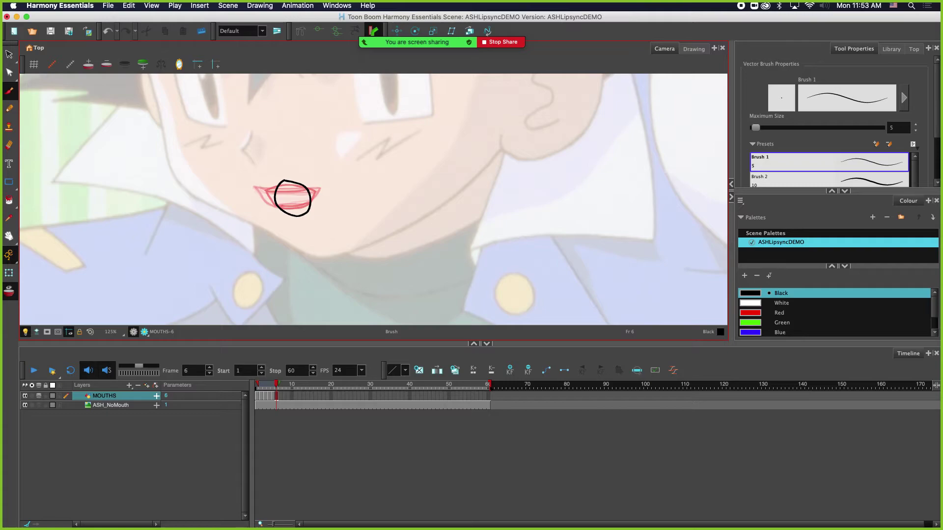
Draw a nearly closed mouth on frame 7 with a slightly curved upper line, a lower line and joined corners.
click(280, 397)
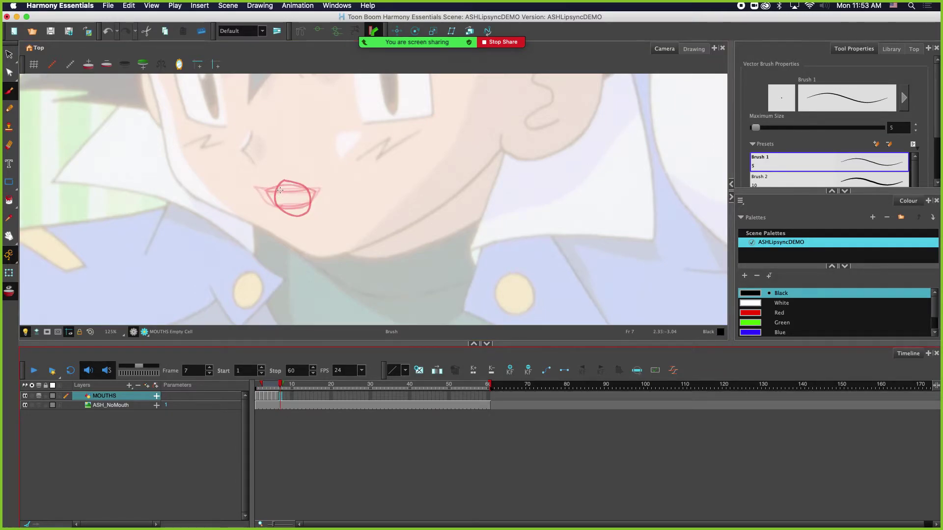
drag(260, 189, 319, 194)
key(super+z)
key(super+z)
drag(260, 193, 319, 191)
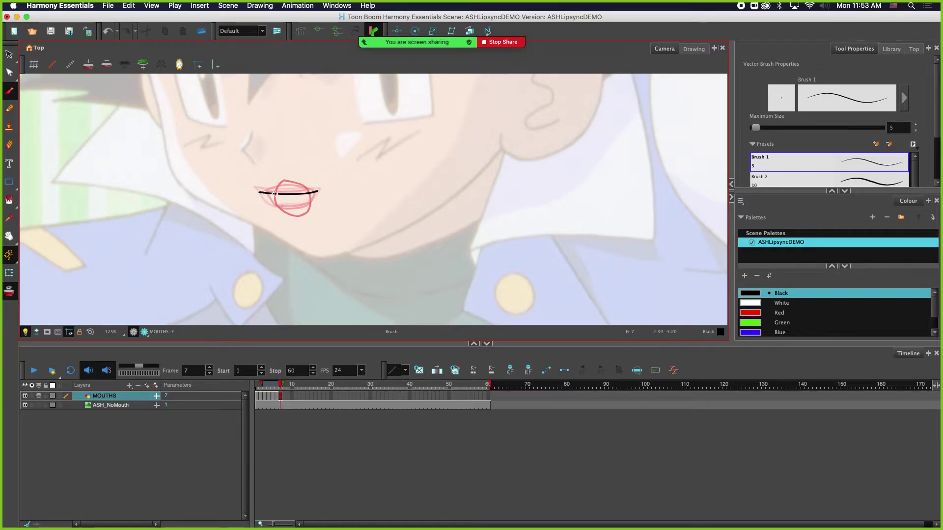
drag(273, 196, 320, 190)
drag(274, 197, 317, 201)
Draw a single straight closed-mouth line on frame 8, redoing the first attempt.
click(285, 398)
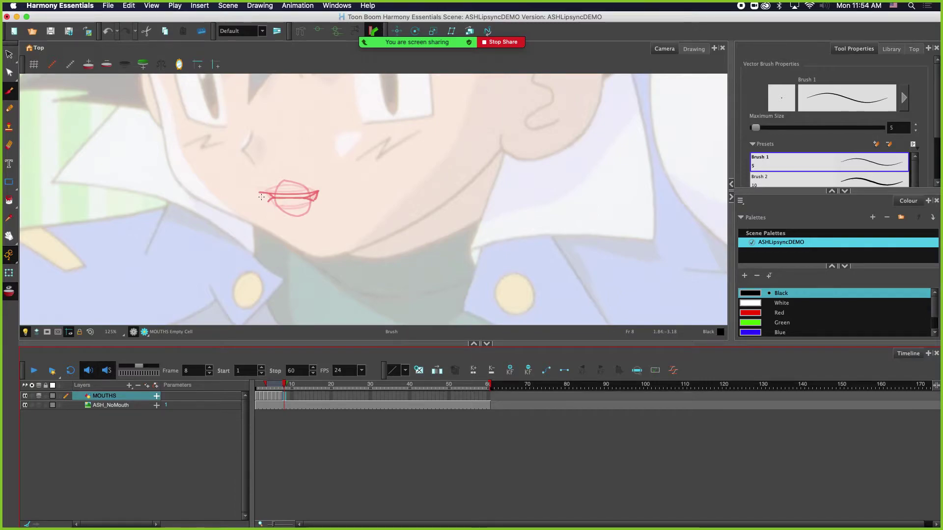
drag(261, 197, 325, 197)
key(ctrl+z)
key(ctrl+z)
drag(260, 196, 324, 195)
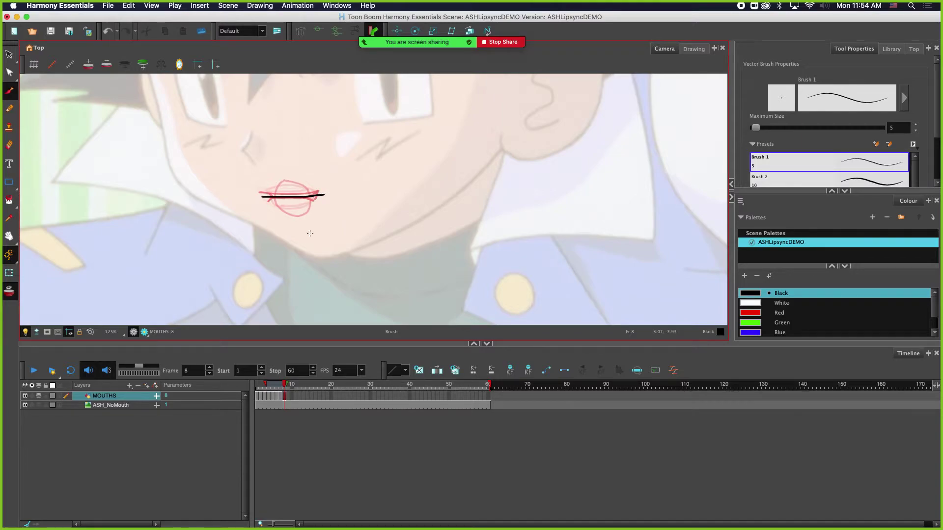
Return to frame 2 and add a new colour named MouthBG to the ASHLipsyncDEMO palette.
mouse_move(283, 385)
mouse_down()
mouse_move(251, 383)
mouse_move(289, 386)
mouse_move(248, 388)
mouse_move(285, 396)
mouse_move(248, 397)
mouse_up()
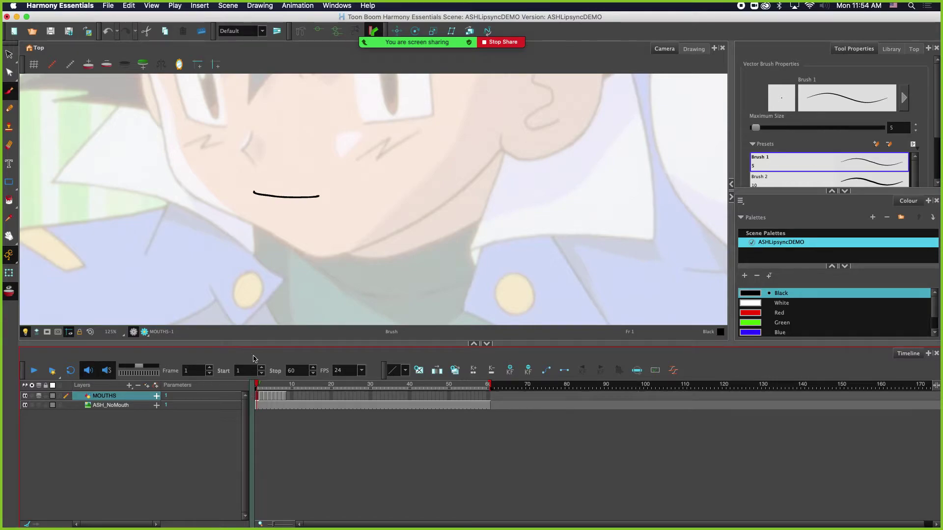
click(261, 388)
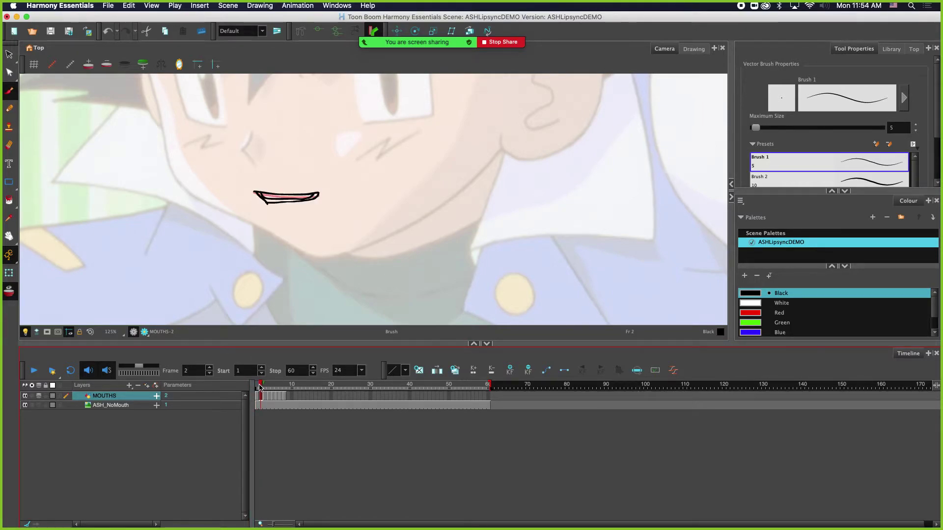
scroll(288, 191, up, 4)
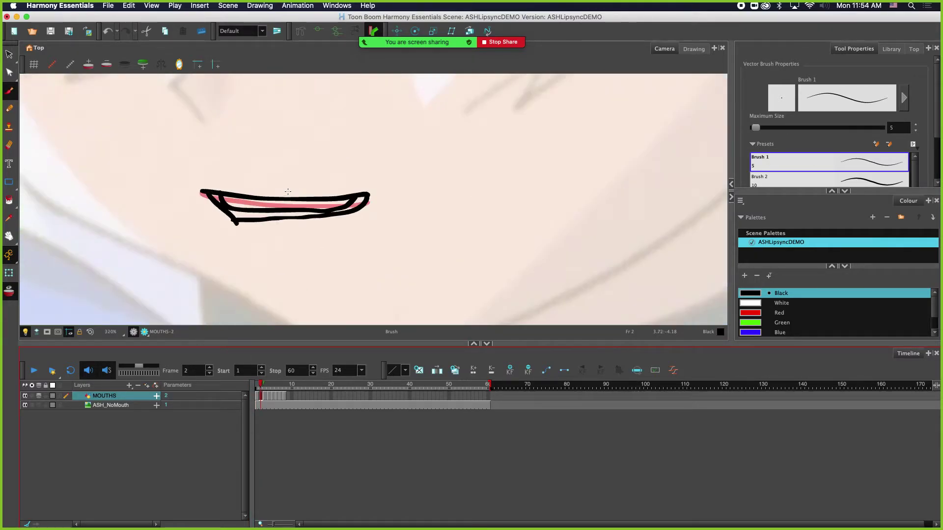
click(745, 275)
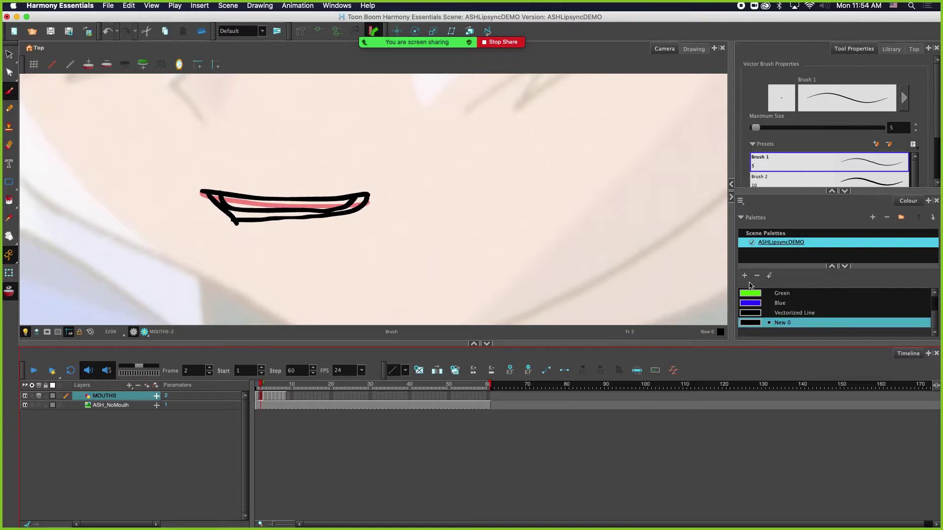
double_click(746, 324)
drag(529, 186, 487, 175)
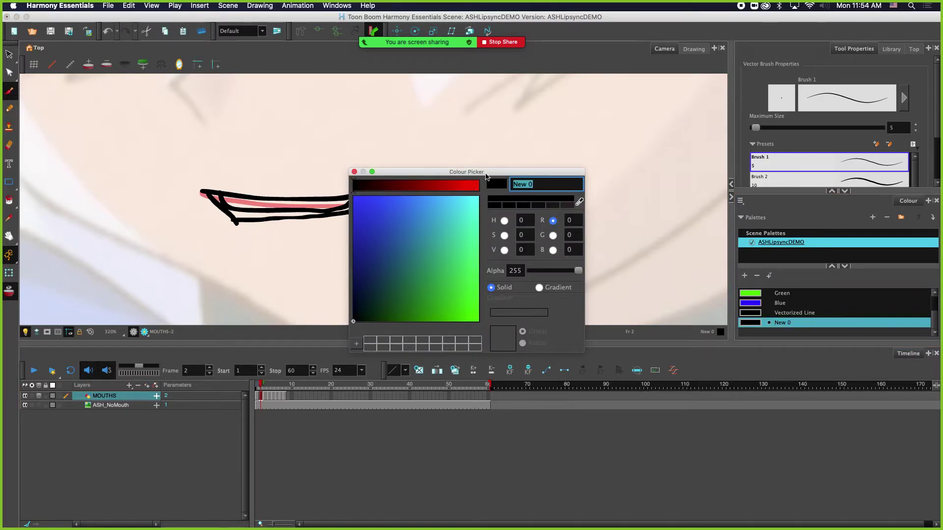
text(MouthBG)
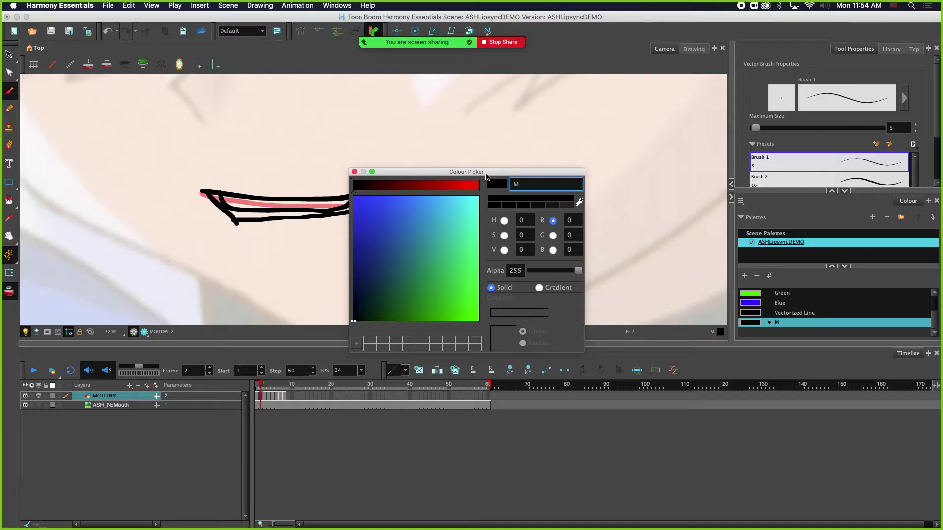
Set the MouthBG colour to a muted red of about R 193, G 70, B 79 and close the Colour Picker.
click(462, 185)
drag(452, 213, 386, 180)
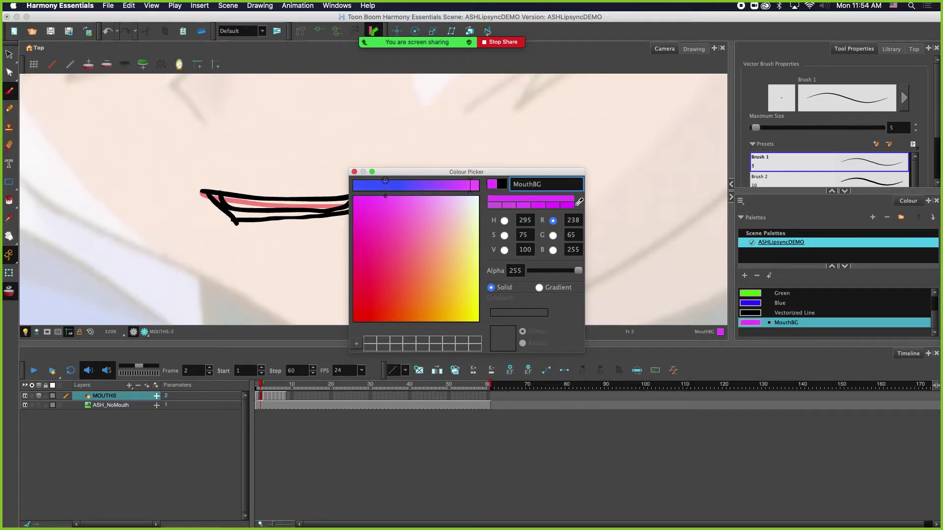
click(504, 220)
drag(456, 185, 402, 192)
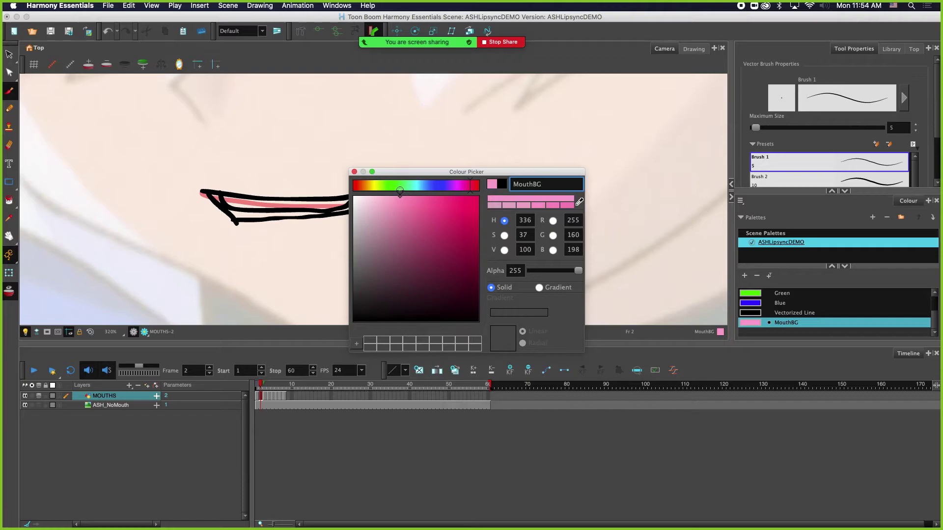
drag(476, 189, 473, 188)
drag(401, 199, 406, 196)
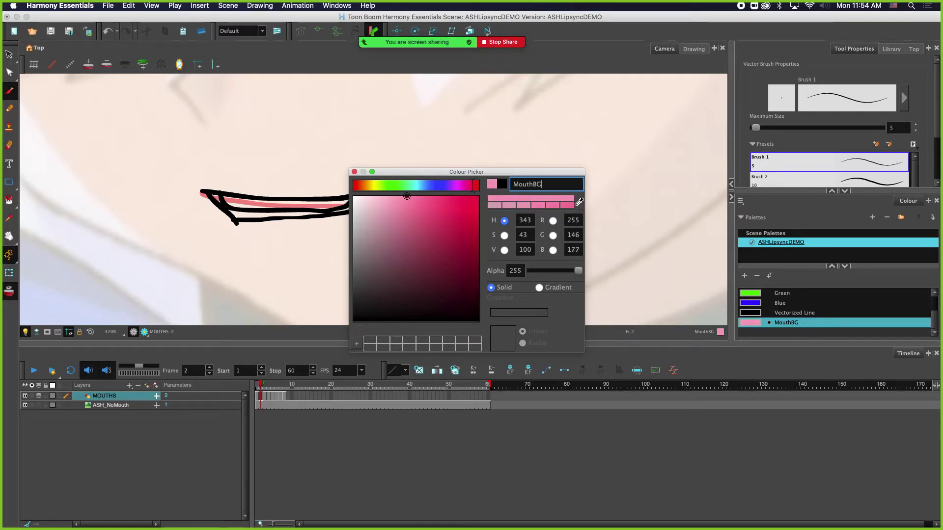
click(503, 250)
drag(473, 188, 448, 191)
click(477, 241)
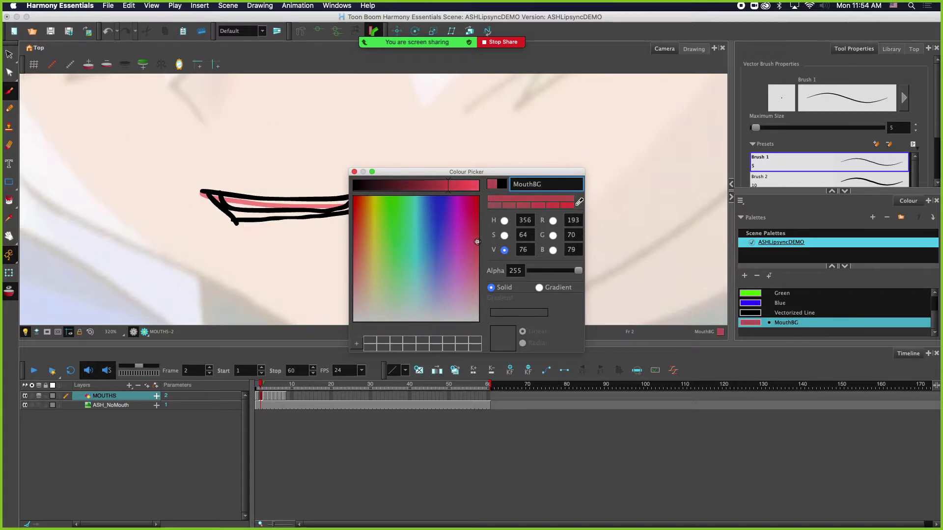
click(354, 172)
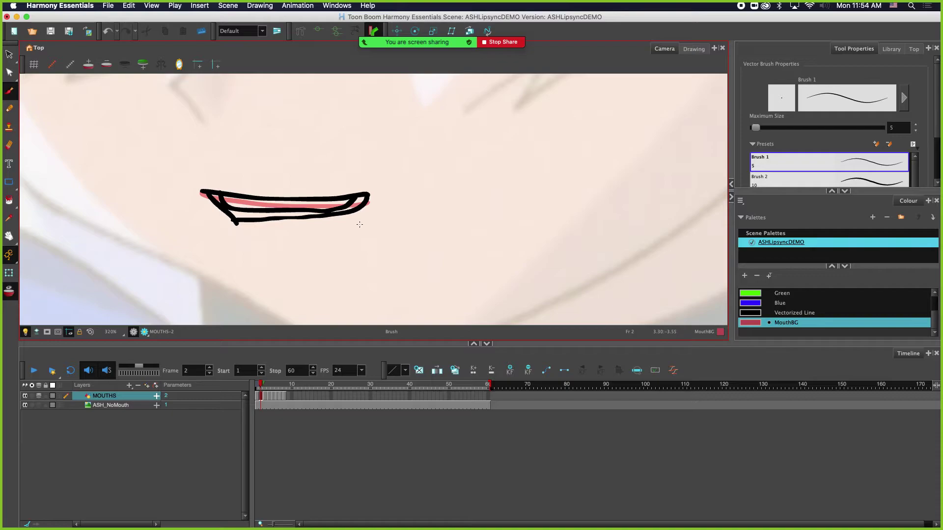
Fill the three mouth interior areas around the teeth on frame 2 with MouthBG using the Paint tool.
scroll(256, 210, up, 5)
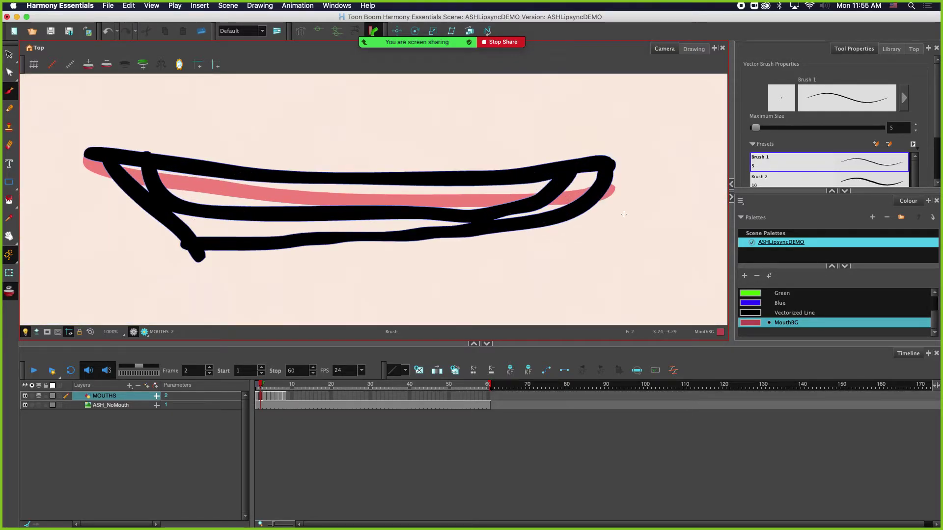
click(10, 201)
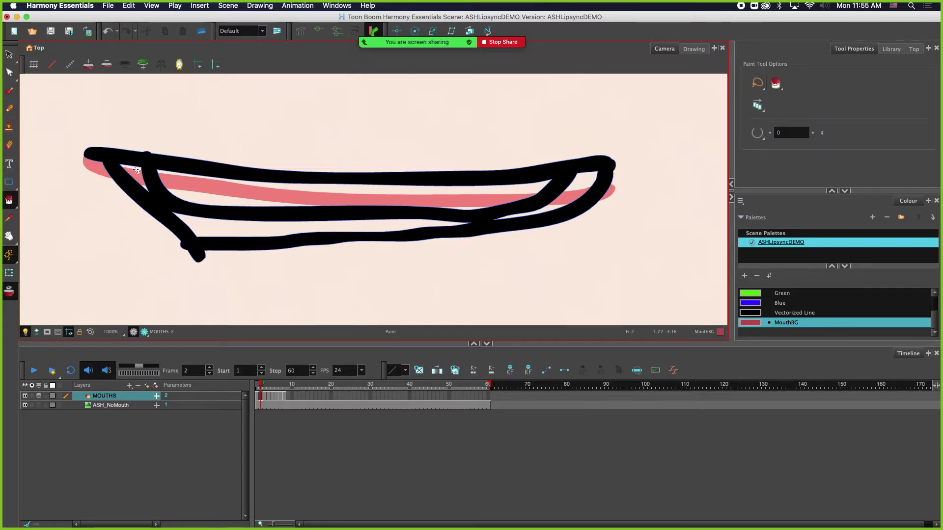
click(138, 175)
click(233, 228)
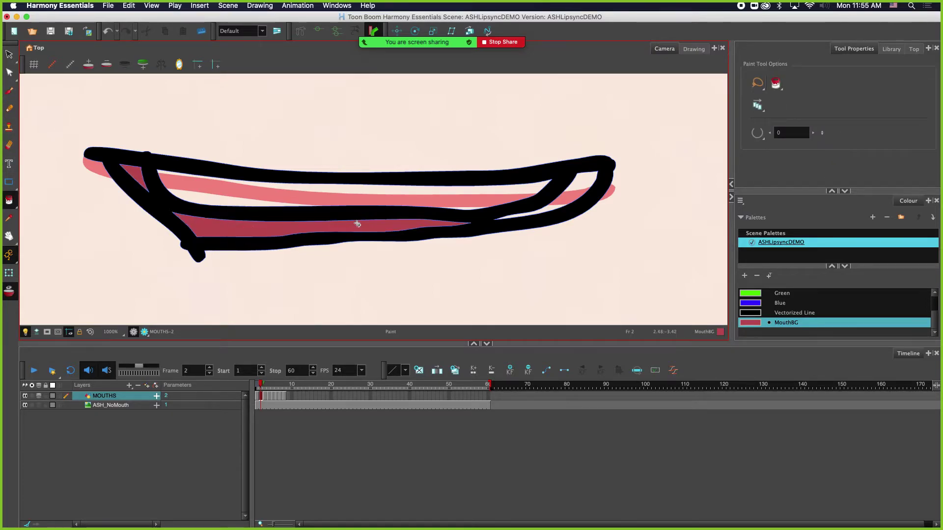
click(573, 186)
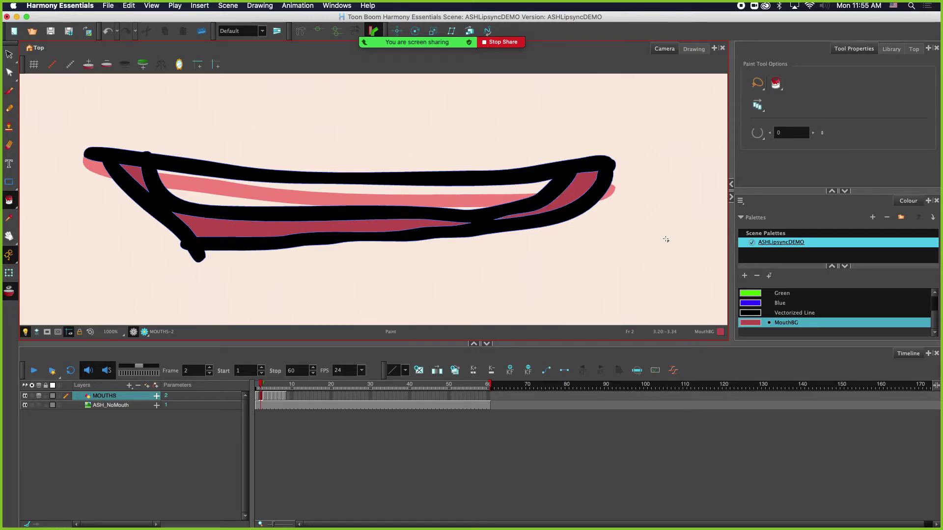
Fill the teeth area of the mouth on frame 2 with White.
scroll(804, 319, up, 3)
click(786, 305)
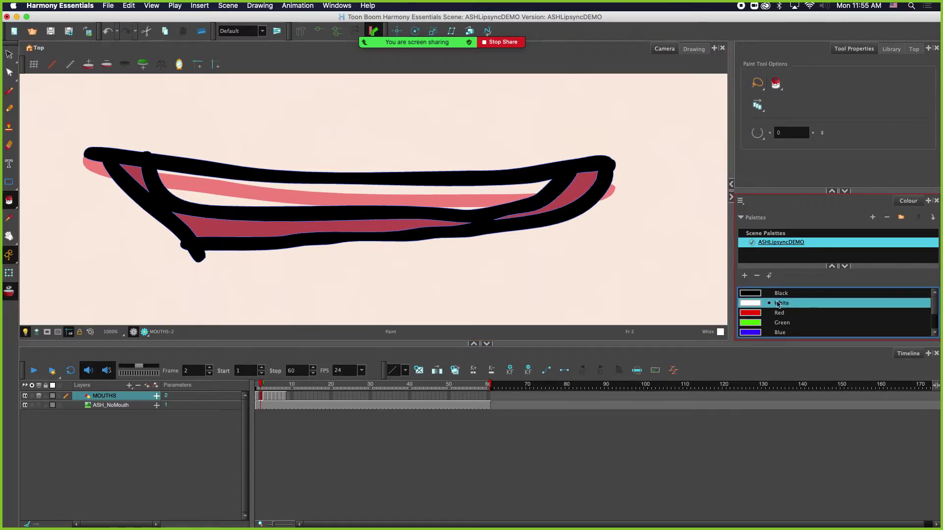
click(372, 189)
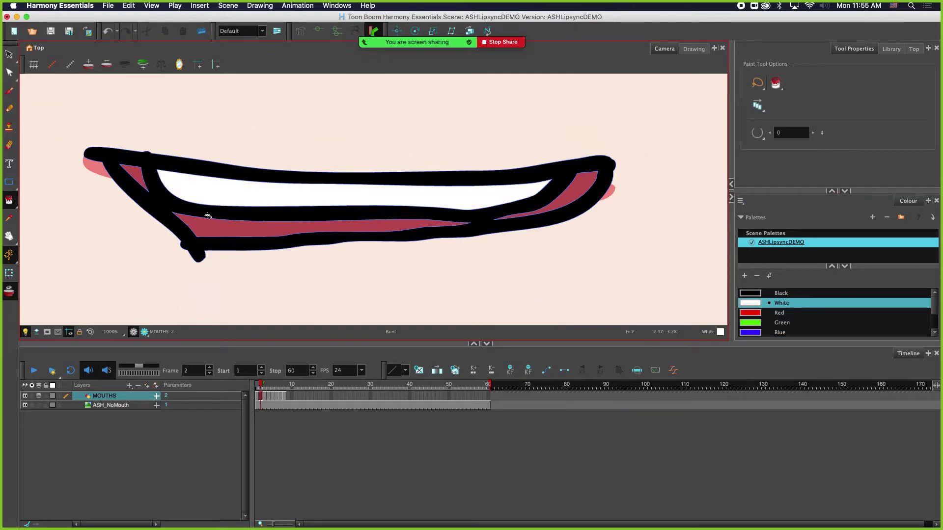
On frame 3, fill the upper teeth with White and the mouth interior below them with MouthBG.
click(267, 397)
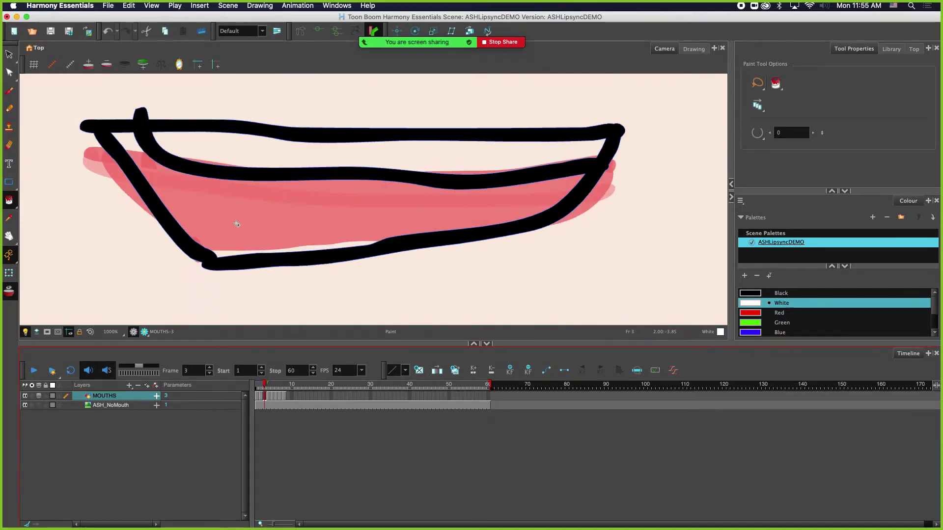
click(242, 148)
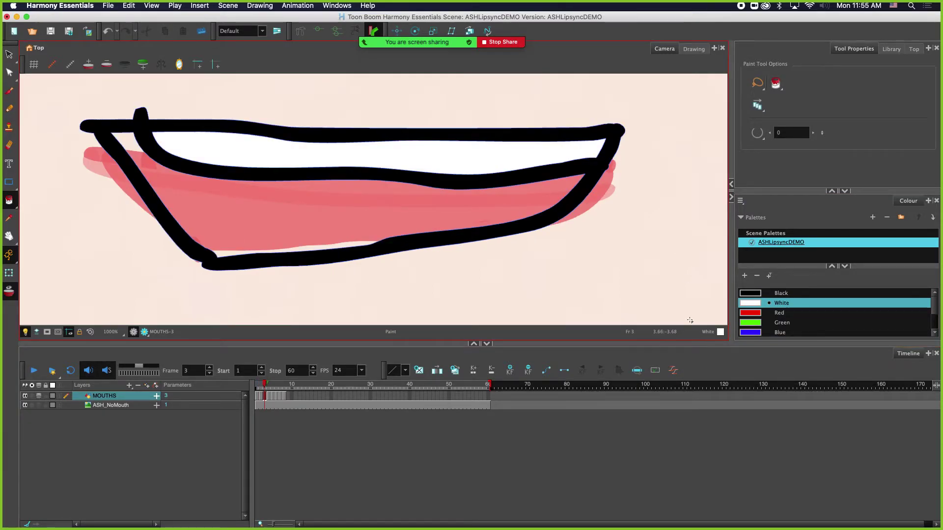
scroll(811, 310, down, 2)
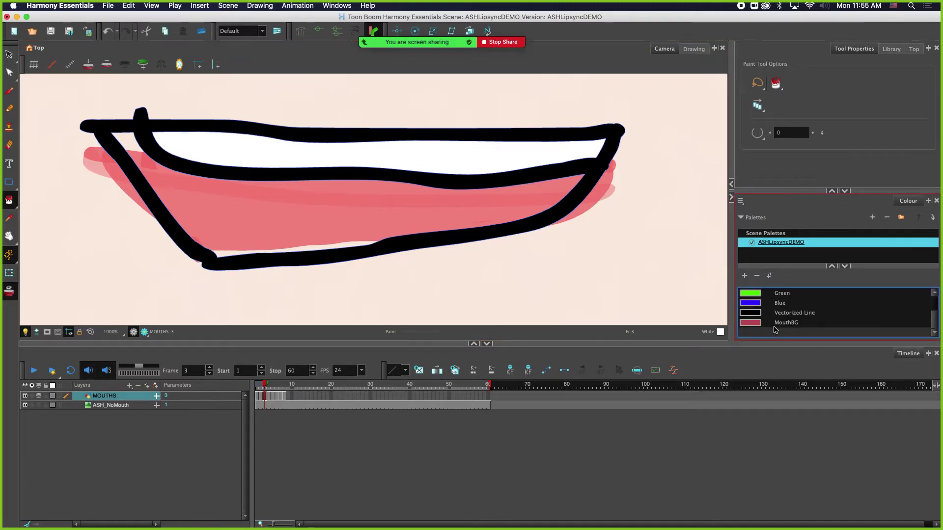
click(786, 323)
click(407, 216)
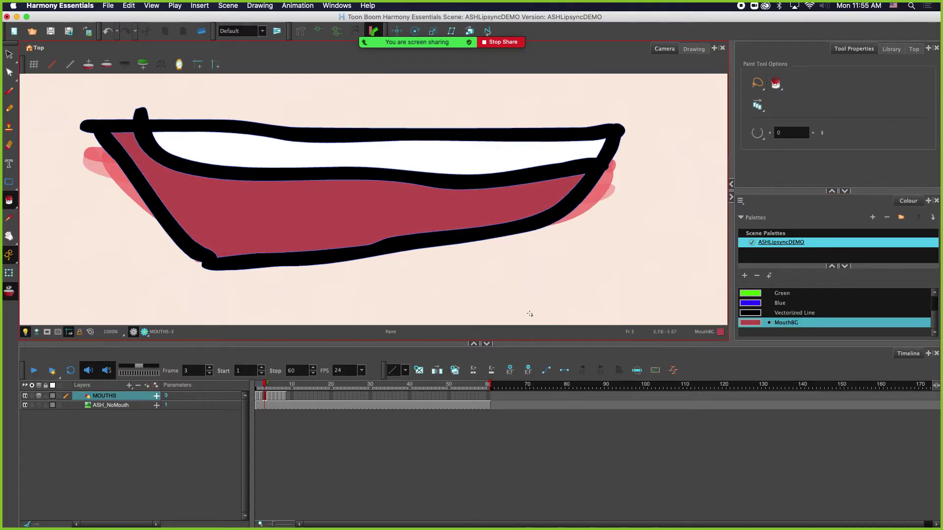
On frame 4, fill the mouth interior with MouthBG and both the upper and lower teeth with White.
click(269, 397)
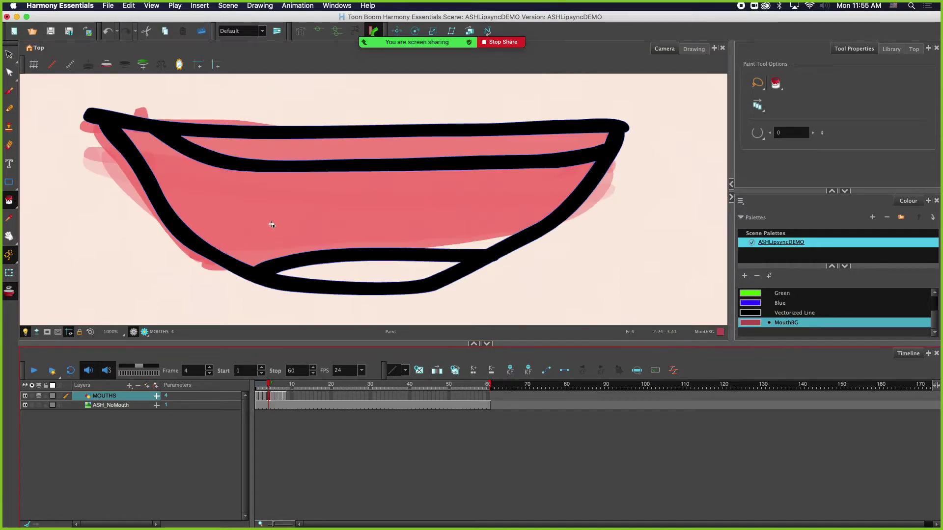
click(366, 195)
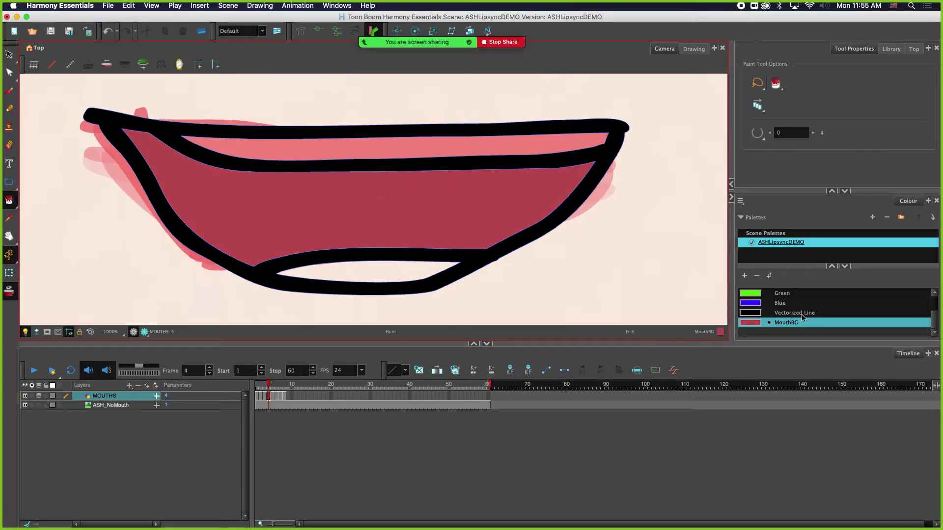
scroll(804, 317, up, 2)
click(781, 303)
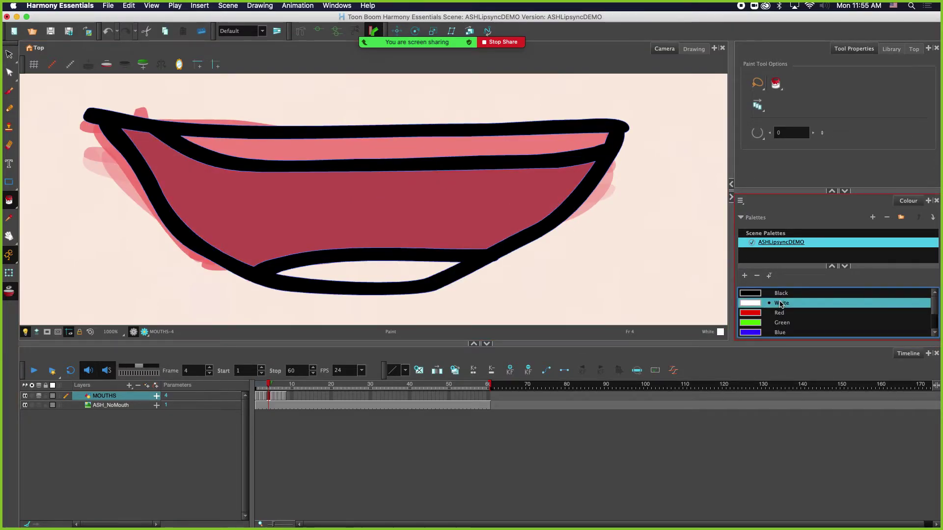
click(390, 152)
click(383, 272)
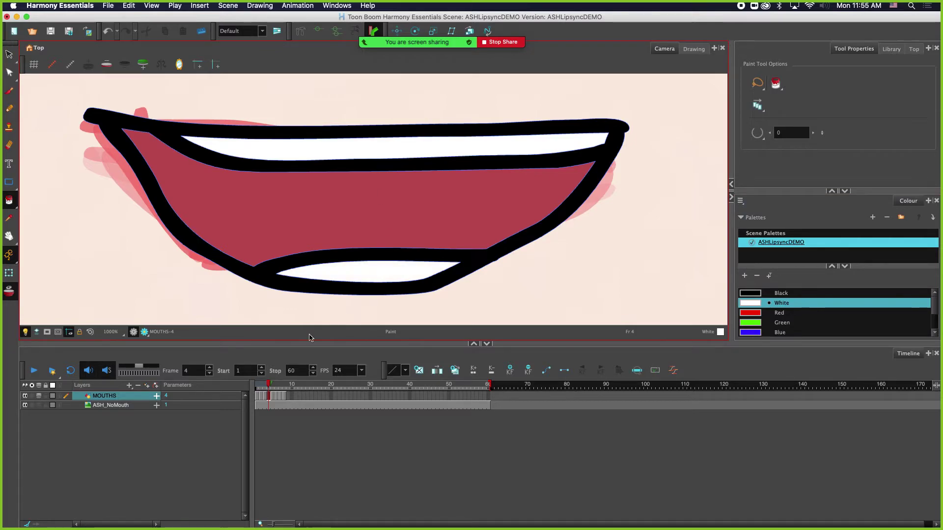
On frame 5, fill the lower and upper teeth with White and the mouth interior between them with MouthBG.
click(273, 403)
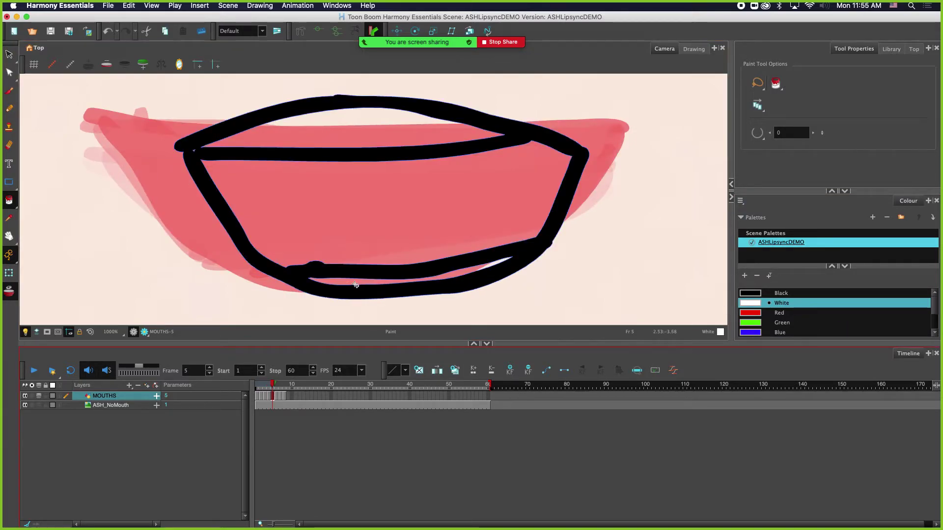
click(338, 284)
click(338, 142)
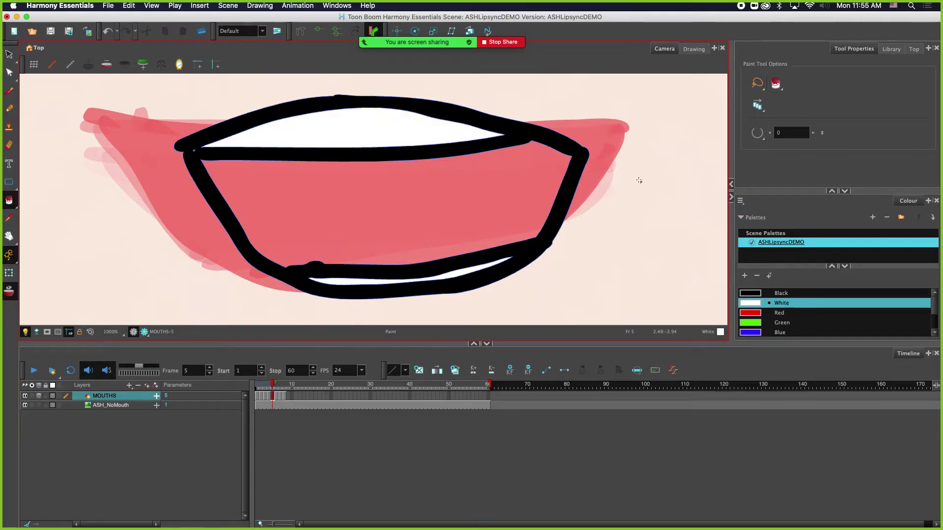
scroll(835, 312, down, 2)
click(786, 323)
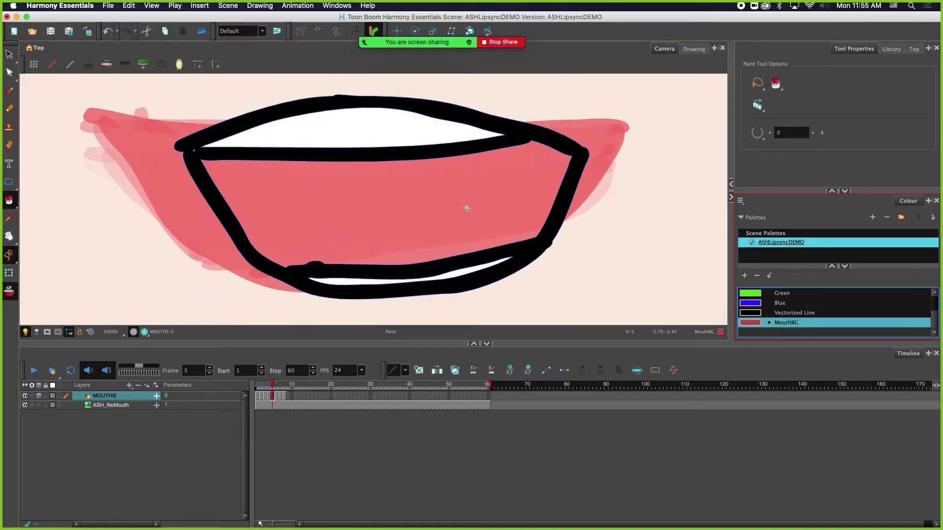
click(386, 194)
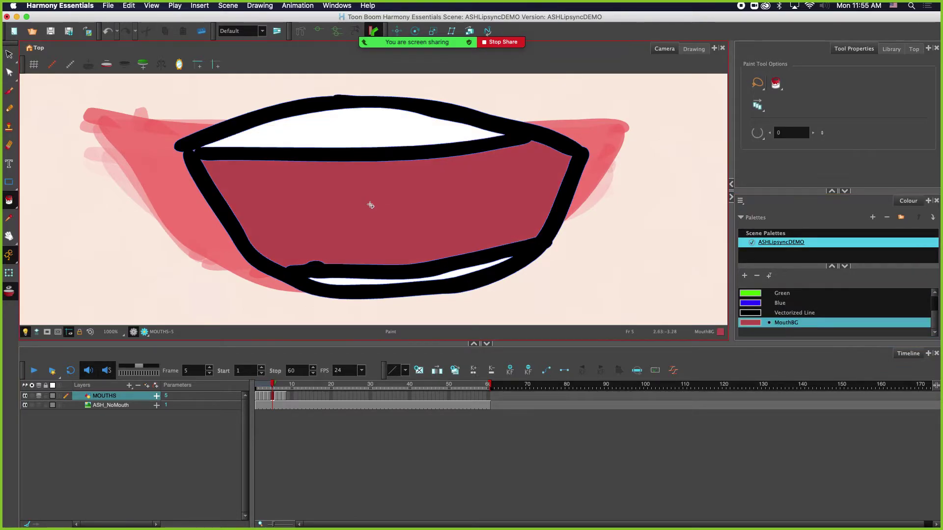
Fill the round mouth on frame 6 with MouthBG and the teeth of the mouth on frame 7 with White.
click(276, 397)
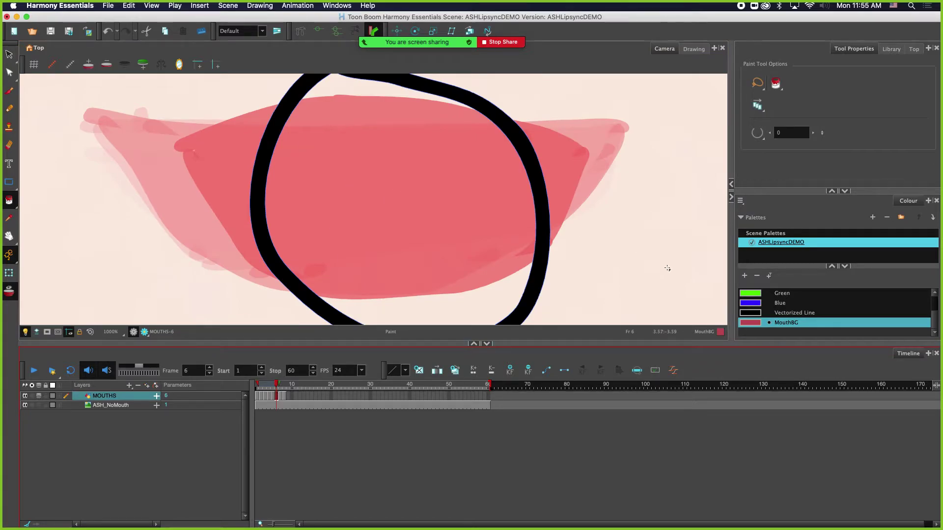
click(381, 215)
click(281, 397)
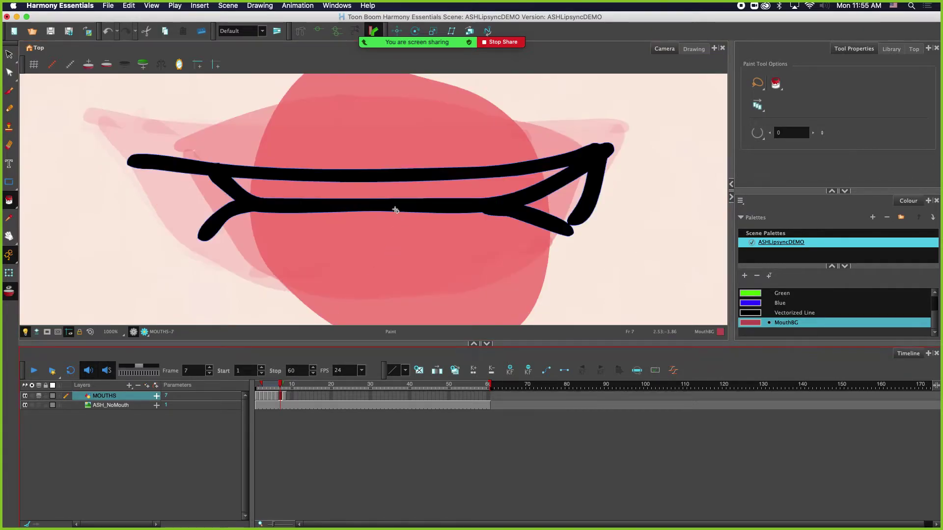
scroll(783, 319, up, 3)
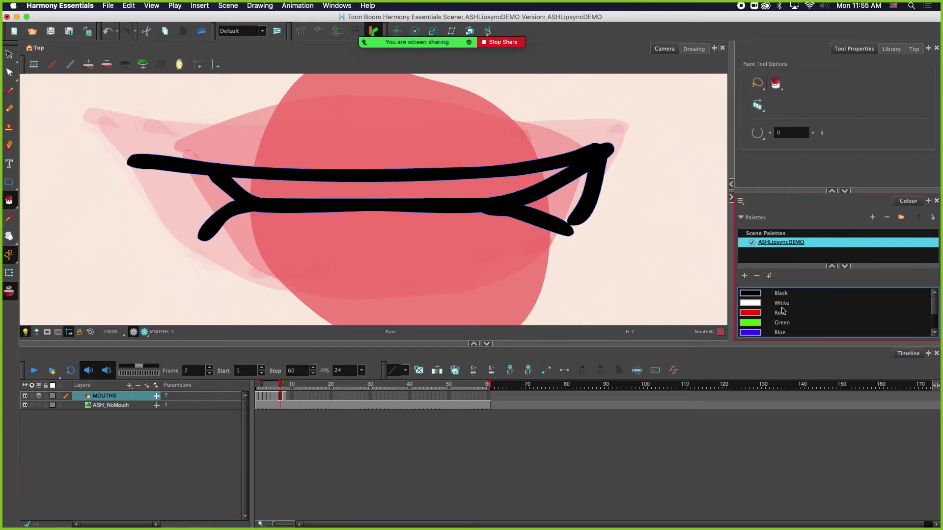
click(781, 304)
click(373, 191)
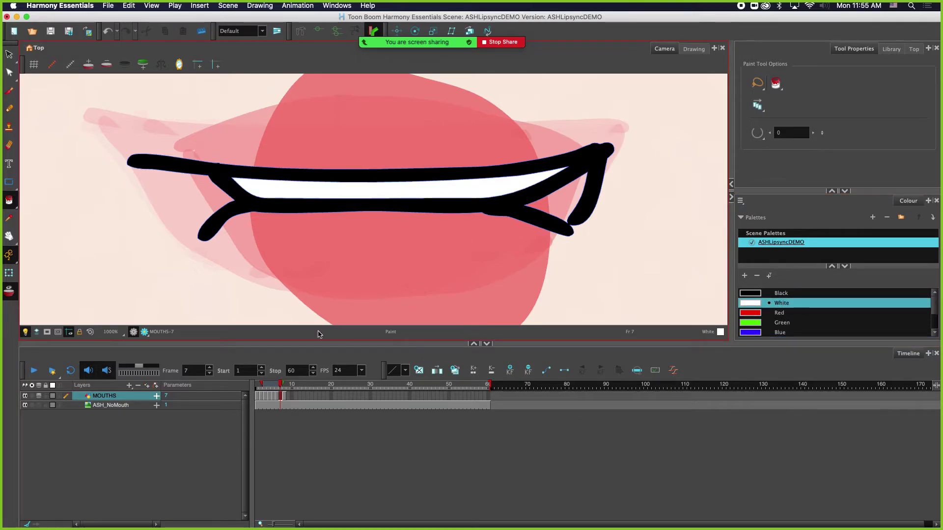
Return to frame 1 and check the mouth line against the full-strength ASH_NoMouth image, ending with the MOUTHS layer selected.
key(shift+z)
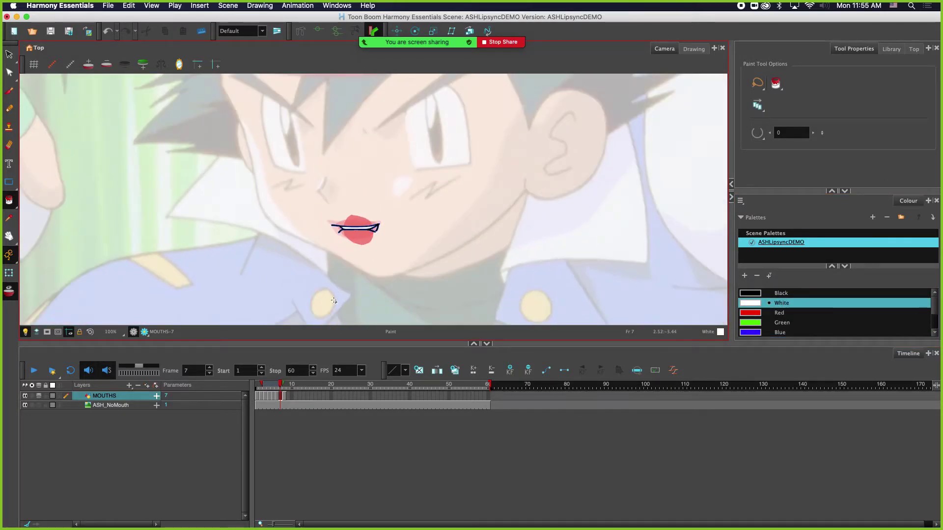
drag(281, 385, 197, 388)
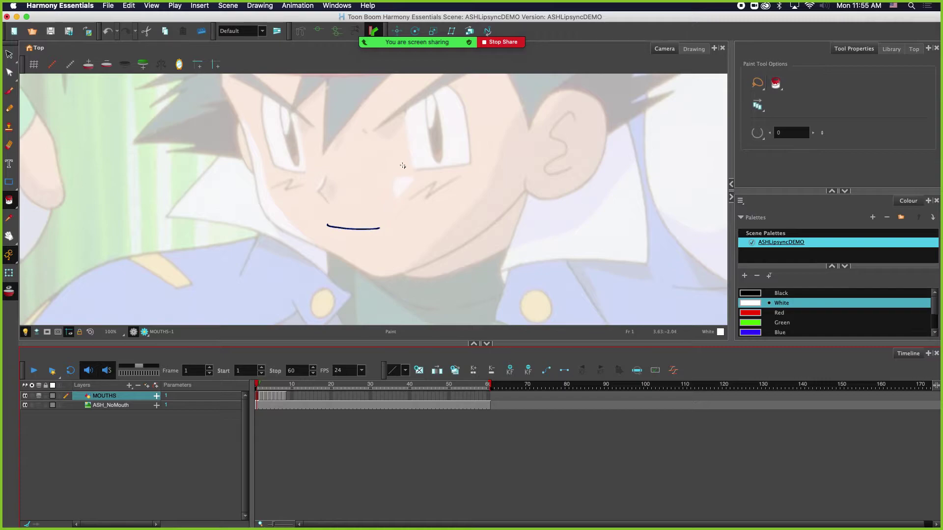
click(102, 408)
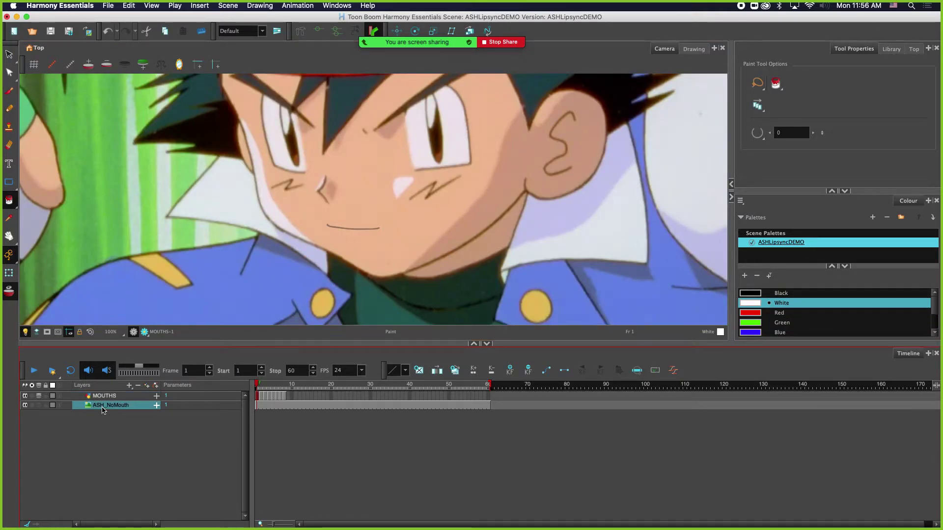
click(119, 396)
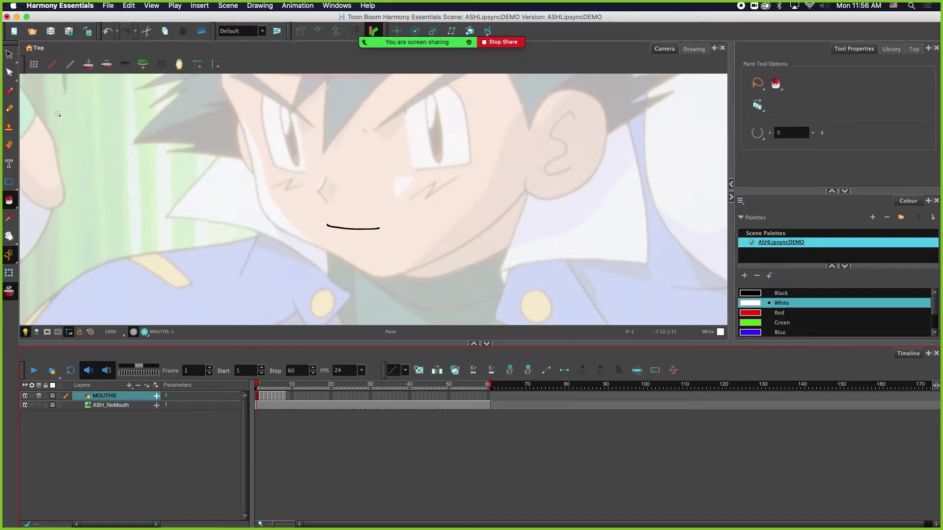
Import the sound file POKEBALLGO.mp3 from the Desktop into the scene.
click(108, 5)
mouse_move(167, 103)
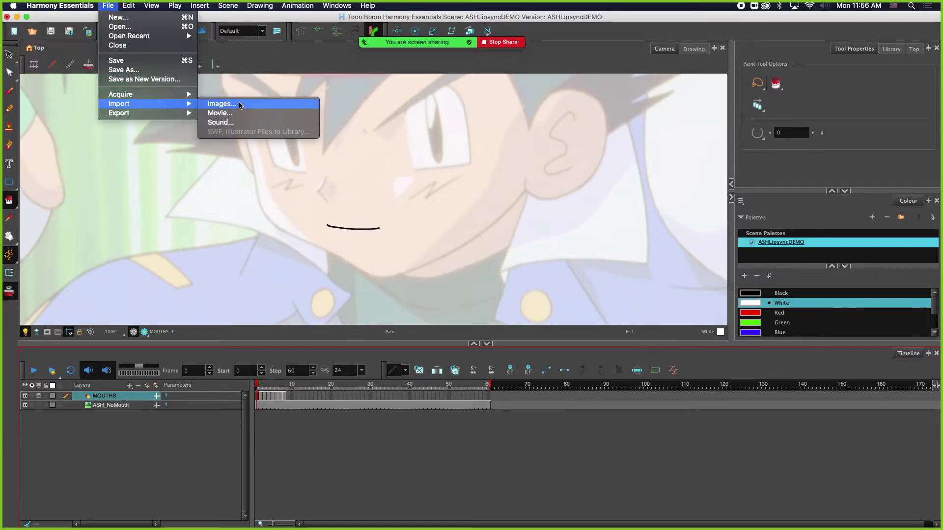
click(249, 123)
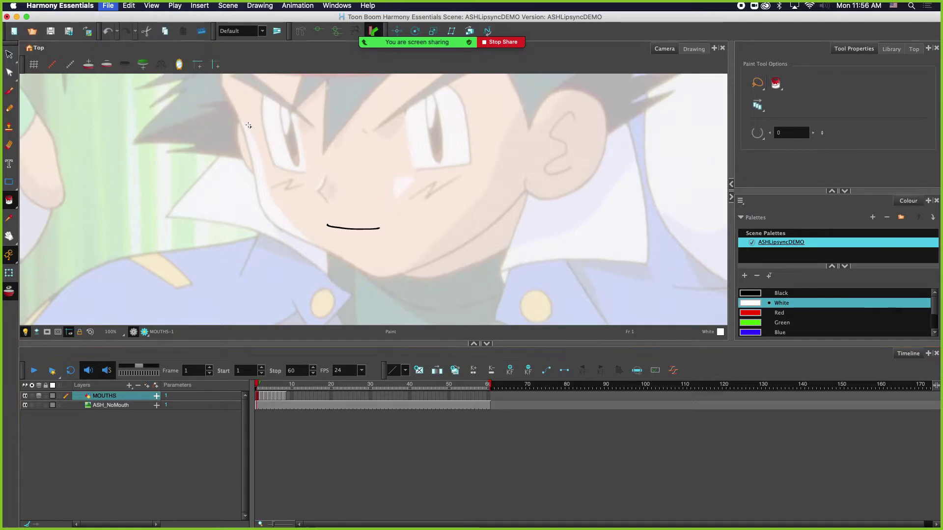
click(410, 164)
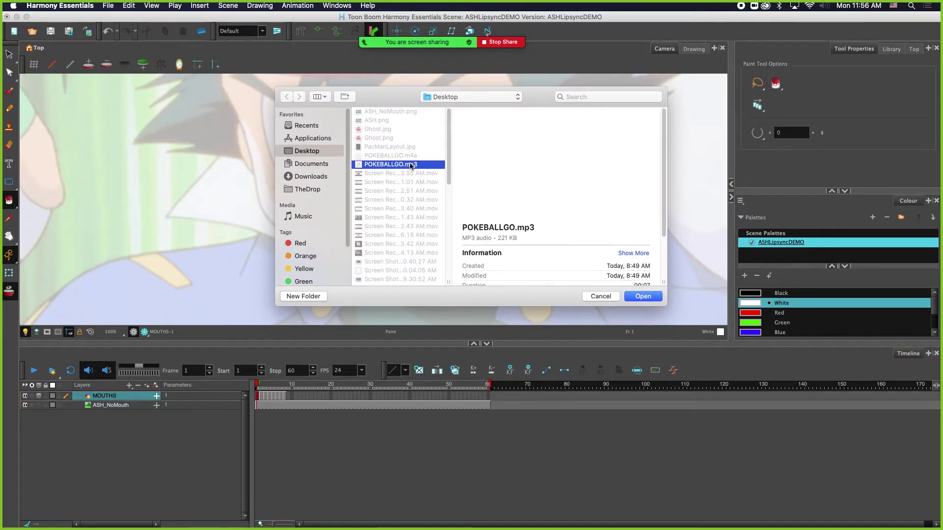
click(638, 297)
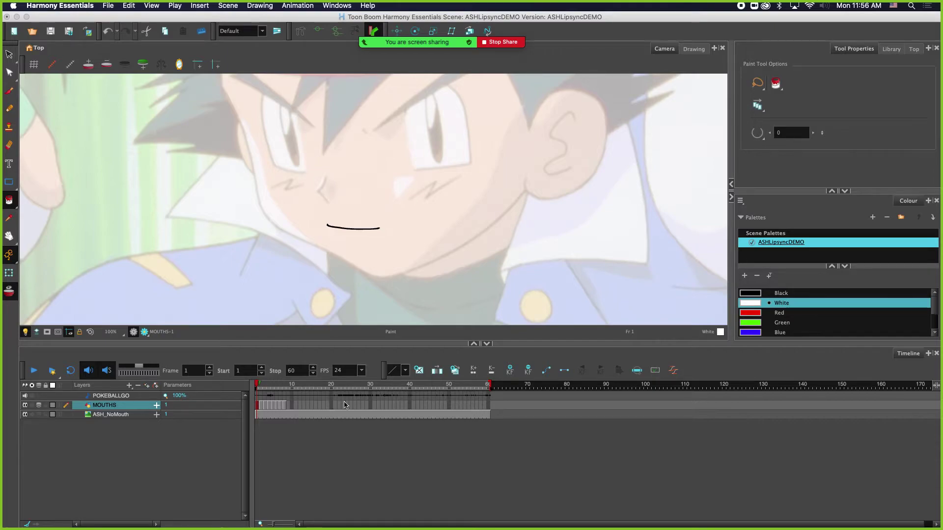
Lengthen the scene to 170 frames and extend the ASH_NoMouth layer's exposure through frame 170.
mouse_move(491, 385)
mouse_down()
mouse_move(903, 386)
mouse_move(893, 390)
mouse_up()
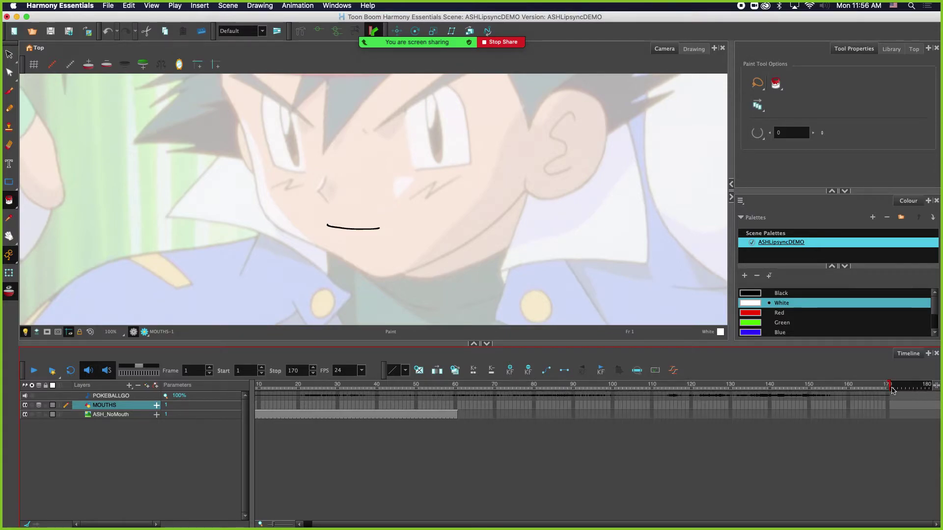
drag(659, 390, 162, 379)
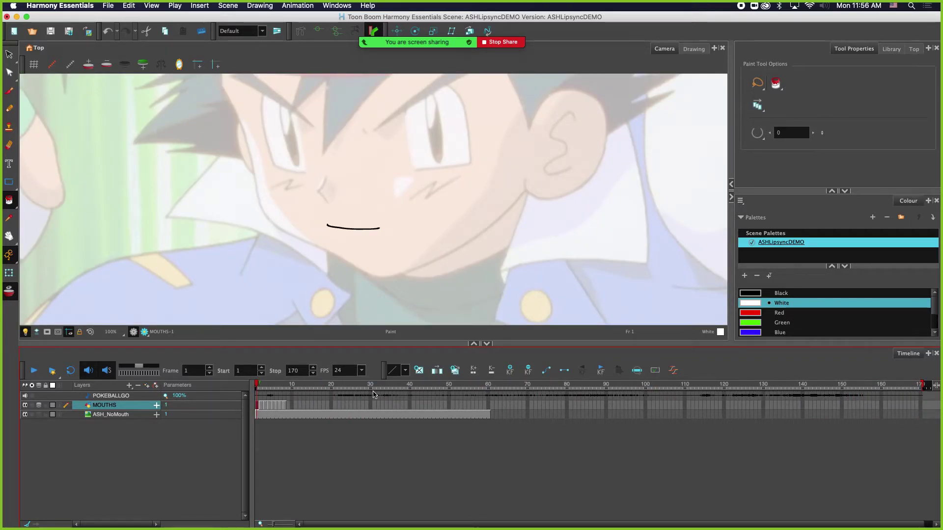
click(920, 415)
right_click(922, 416)
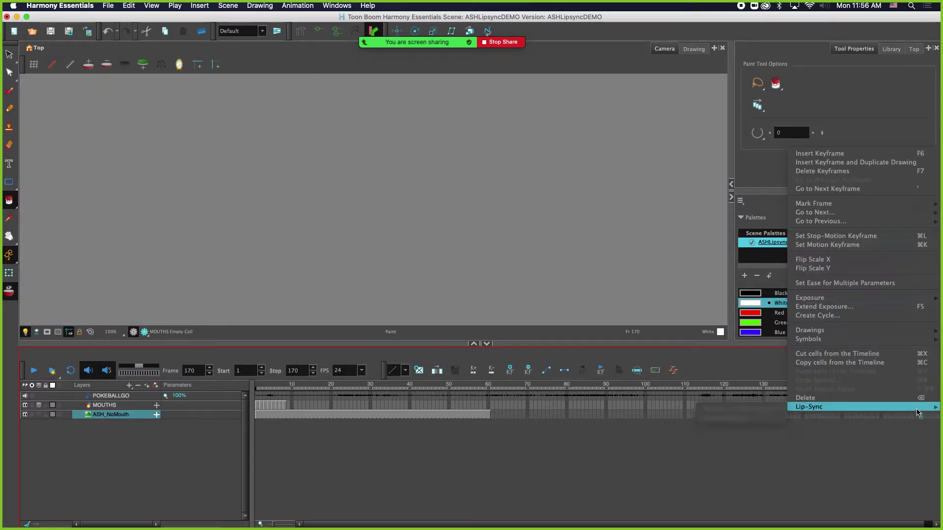
click(842, 306)
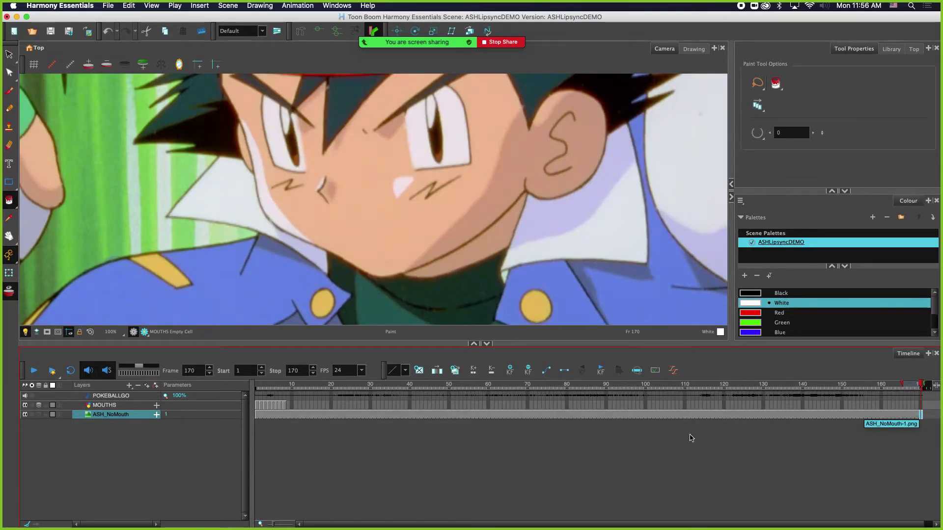
Scrub the POKEBALLGO audio from frame 1 to about frame 24 with only sound scrubbing enabled, and re-enable sound playback.
click(258, 385)
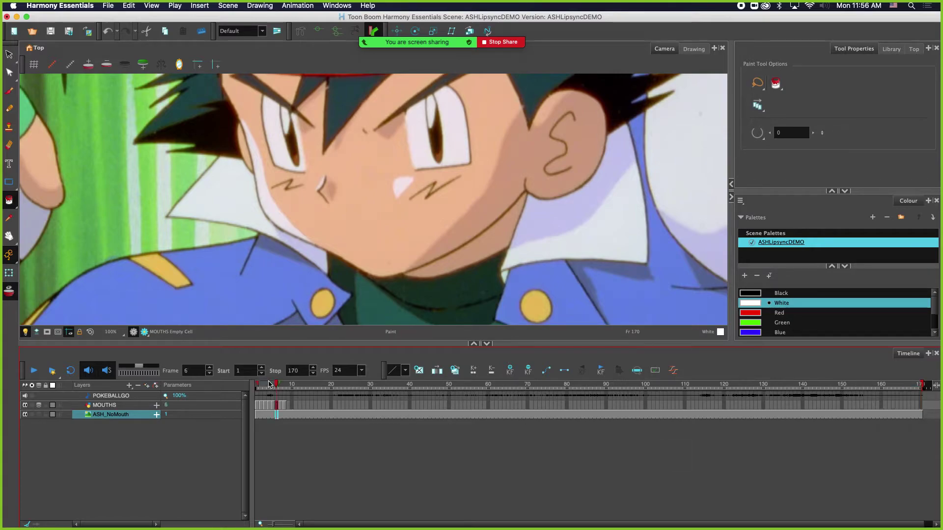
click(89, 372)
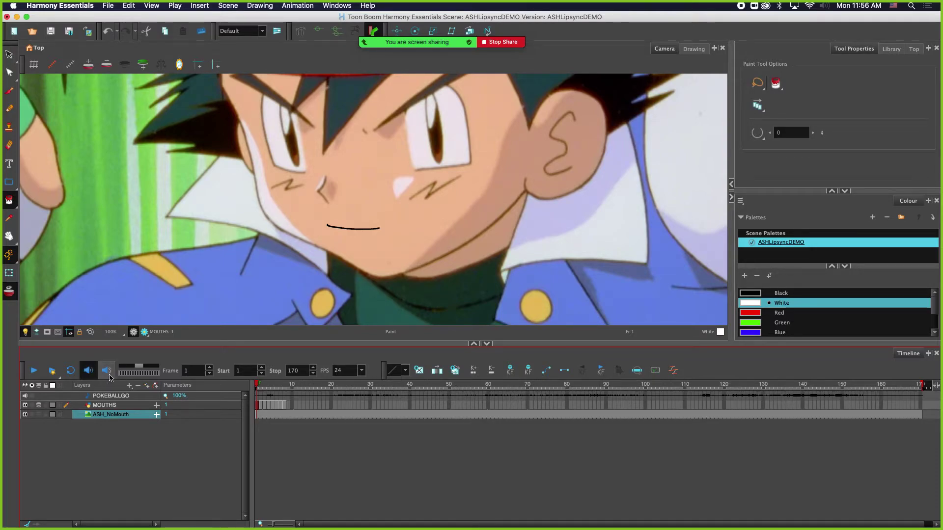
click(107, 376)
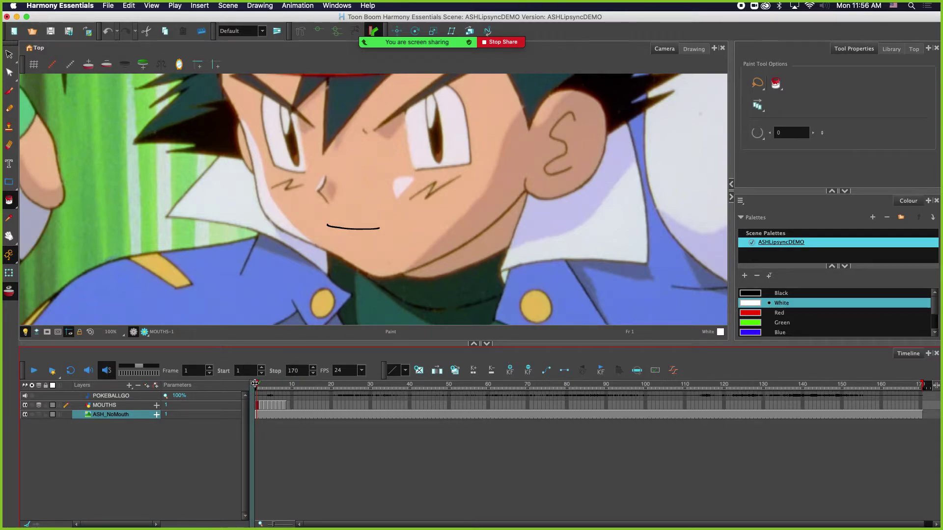
mouse_move(257, 386)
mouse_down()
mouse_move(418, 385)
mouse_move(340, 385)
mouse_move(417, 386)
mouse_move(568, 410)
mouse_move(491, 386)
mouse_move(345, 386)
mouse_up()
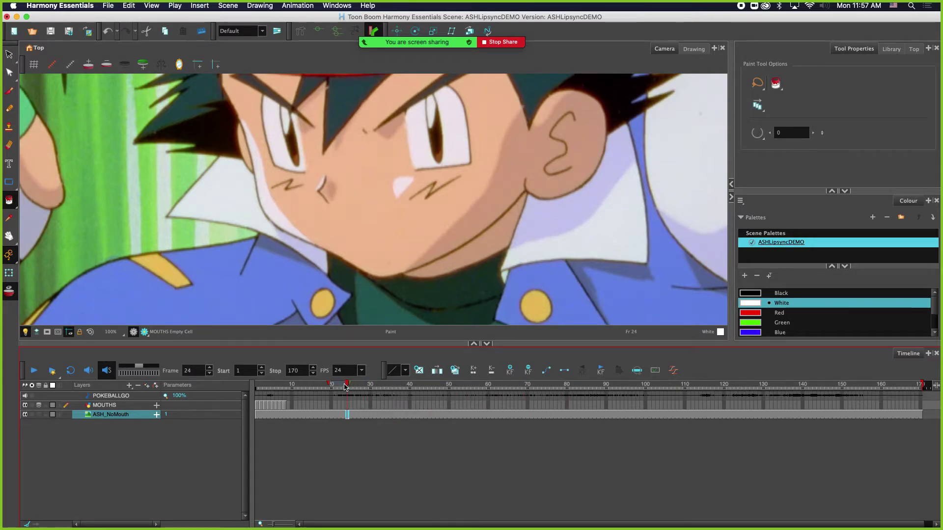
click(90, 372)
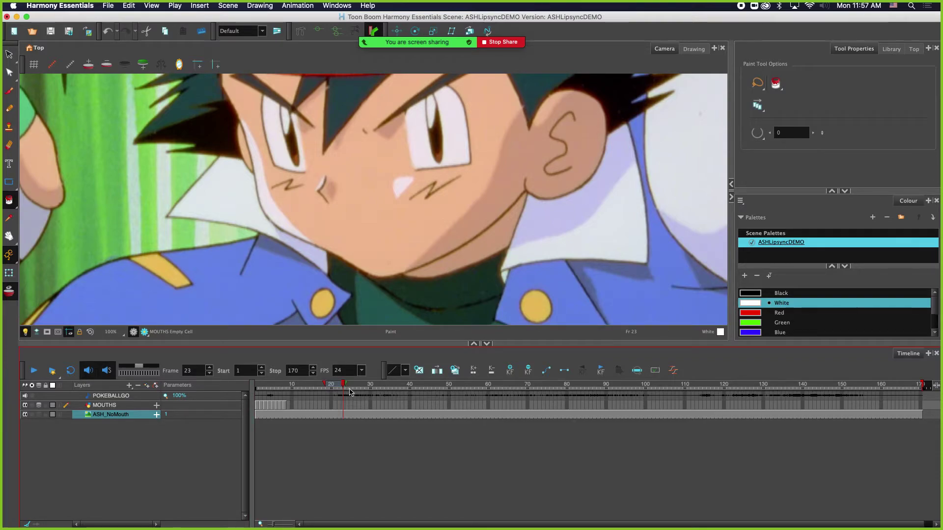
Scrub the POKEBALLGO audio again from frame 1 to about frame 33.
click(256, 385)
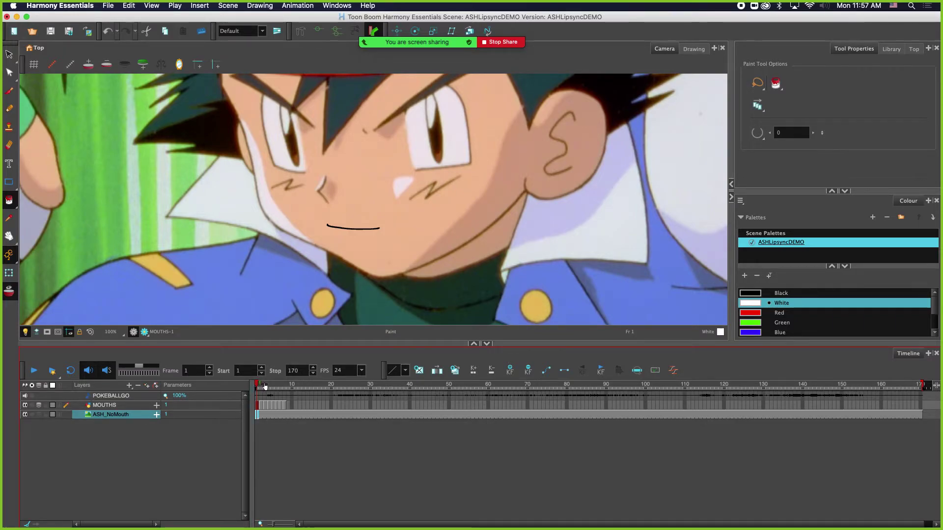
mouse_move(256, 384)
mouse_down()
mouse_move(872, 391)
mouse_move(166, 393)
mouse_move(825, 387)
mouse_move(382, 386)
mouse_up()
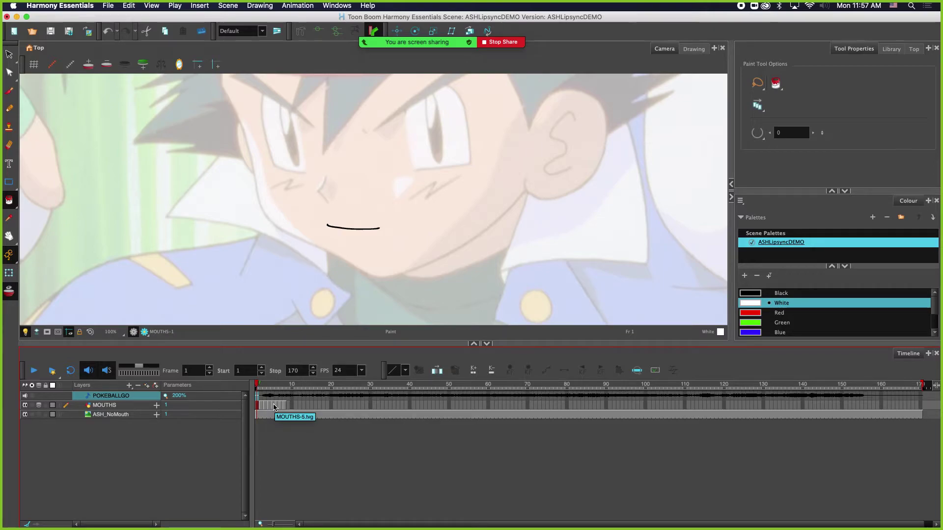
Show the Library's Drawing Substitution and examine the mouth drawings exposed on frames 1 to 8 of the MOUTHS layer, ending at frame 1.
click(891, 50)
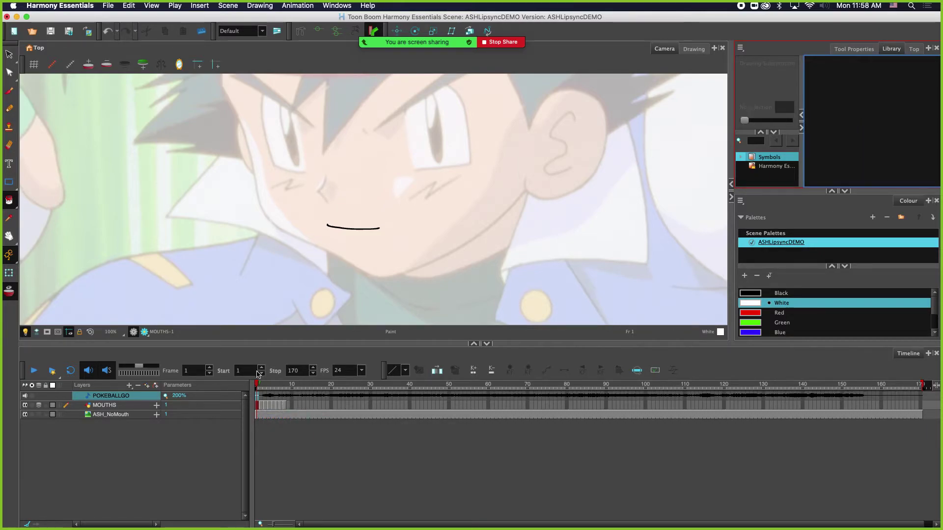
click(271, 405)
click(259, 406)
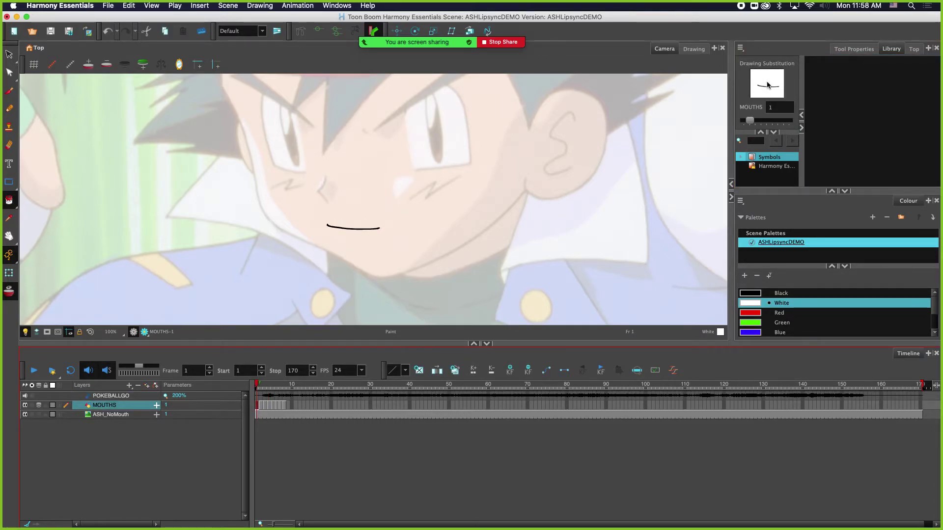
click(269, 407)
click(281, 409)
click(281, 408)
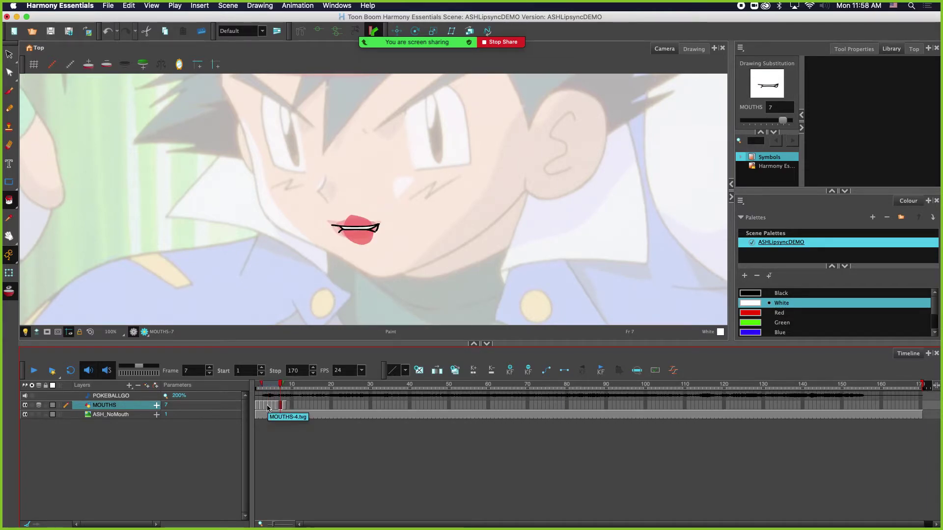
click(285, 405)
click(281, 407)
click(277, 407)
click(269, 407)
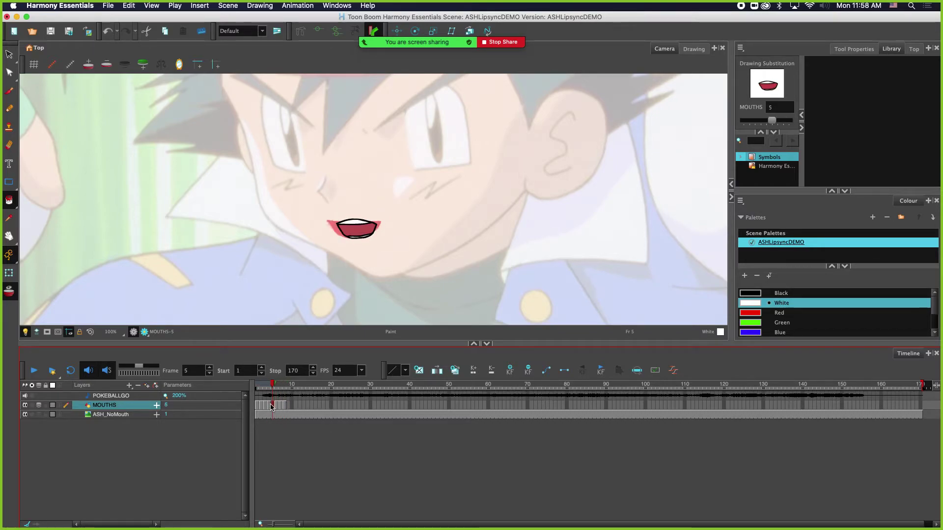
click(264, 407)
click(259, 407)
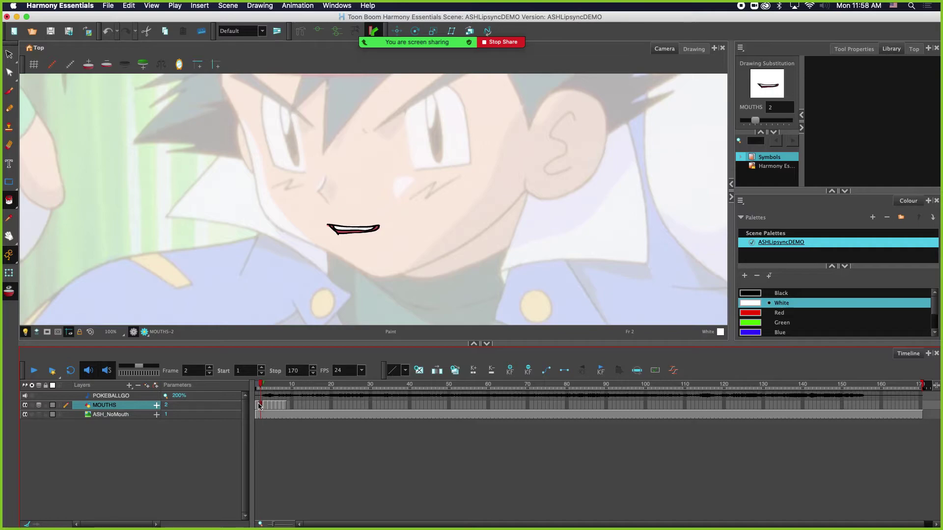
click(257, 407)
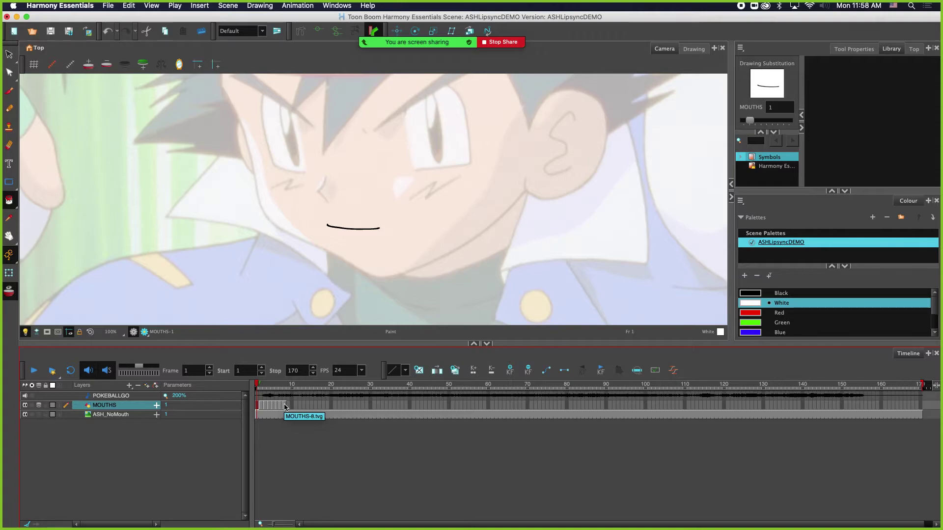
Run Auto Lip-Sync Detection on the POKEBALLGO sound layer.
click(115, 396)
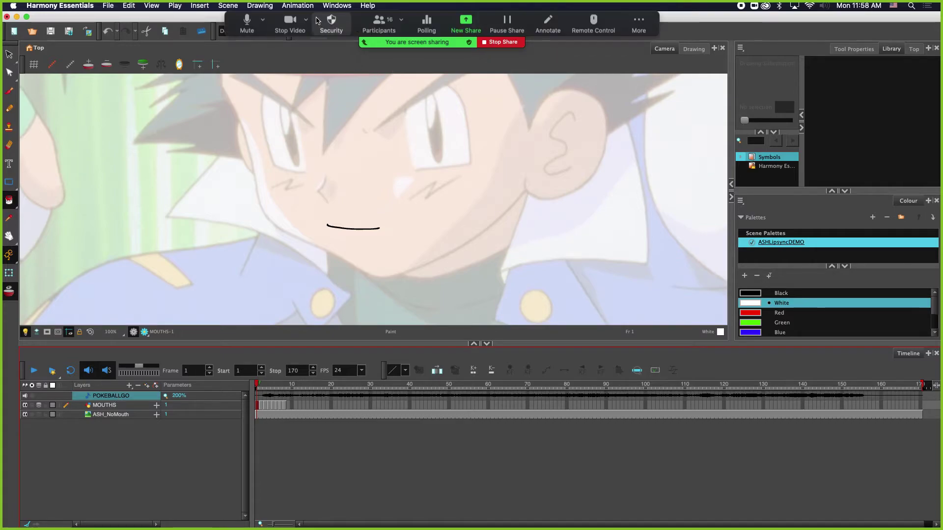
click(297, 6)
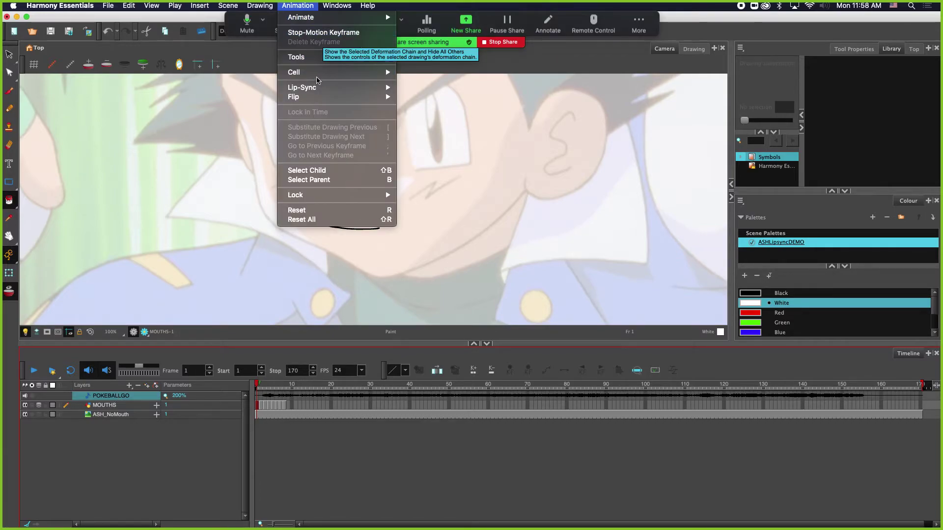
mouse_move(354, 88)
mouse_move(415, 86)
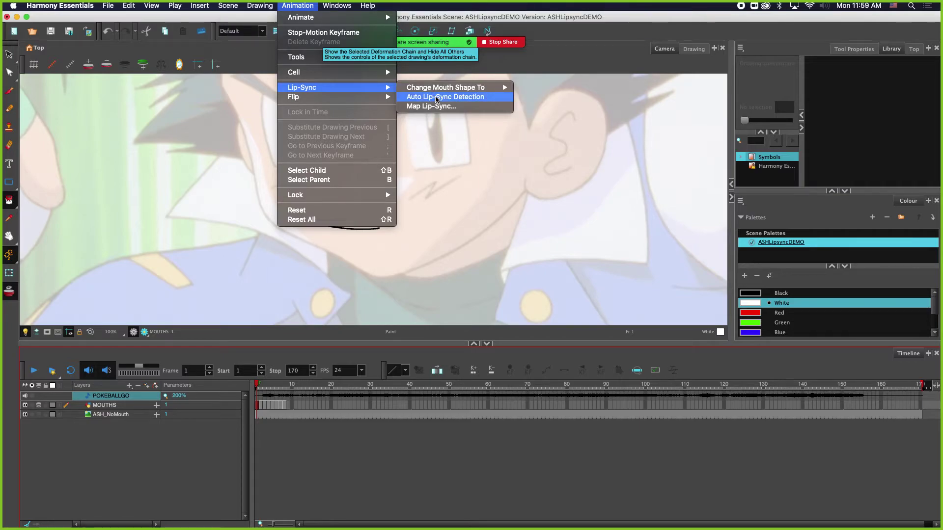
click(436, 97)
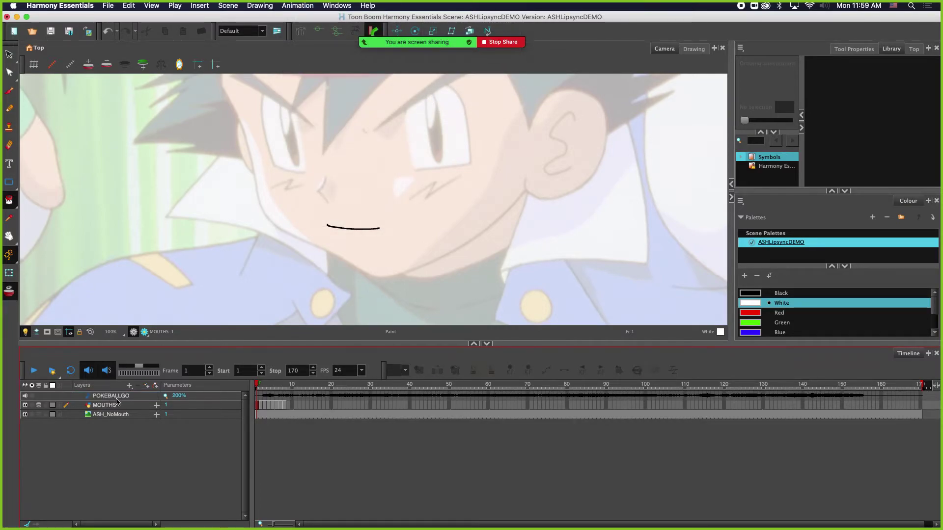
Open Map Lip-Sync for POKEBALLGO with MOUTHS as destination and map mouth shapes A, B, C and D to drawings 1, 2, 3 and 4.
click(123, 397)
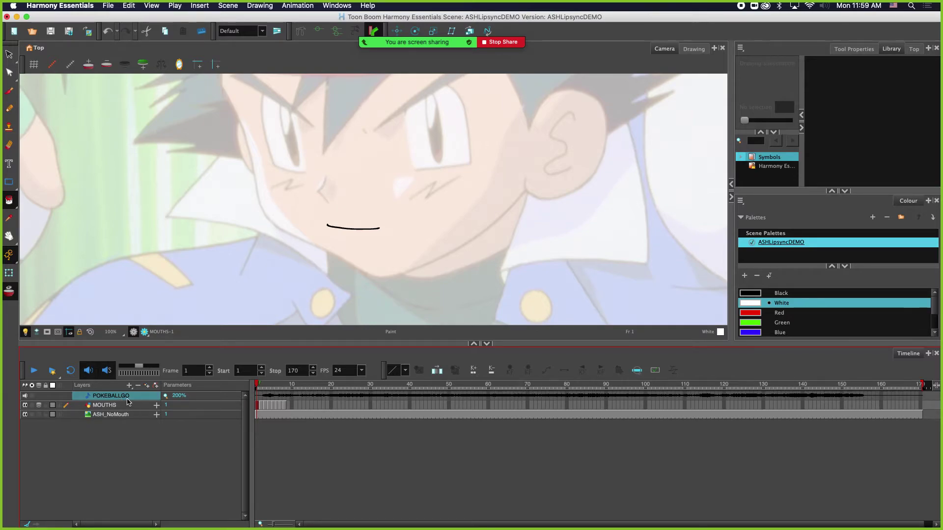
click(305, 6)
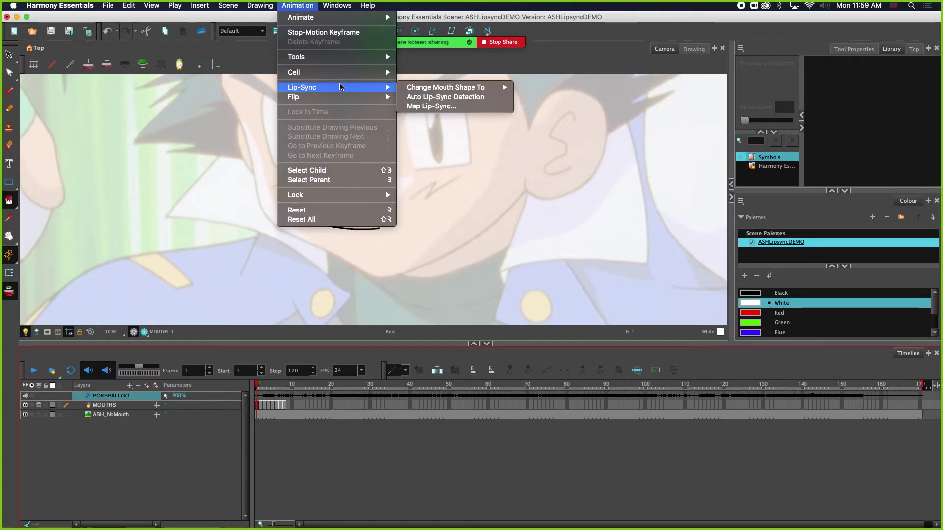
click(431, 107)
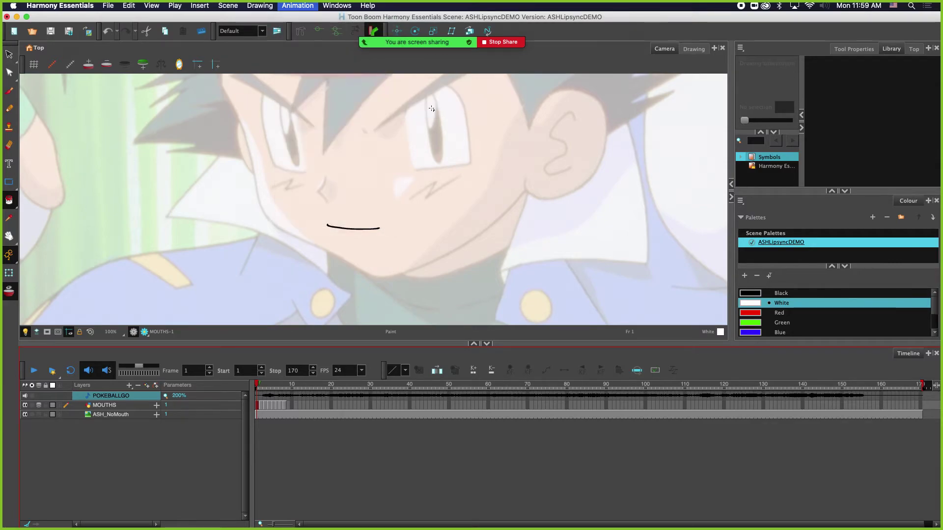
drag(440, 141, 419, 89)
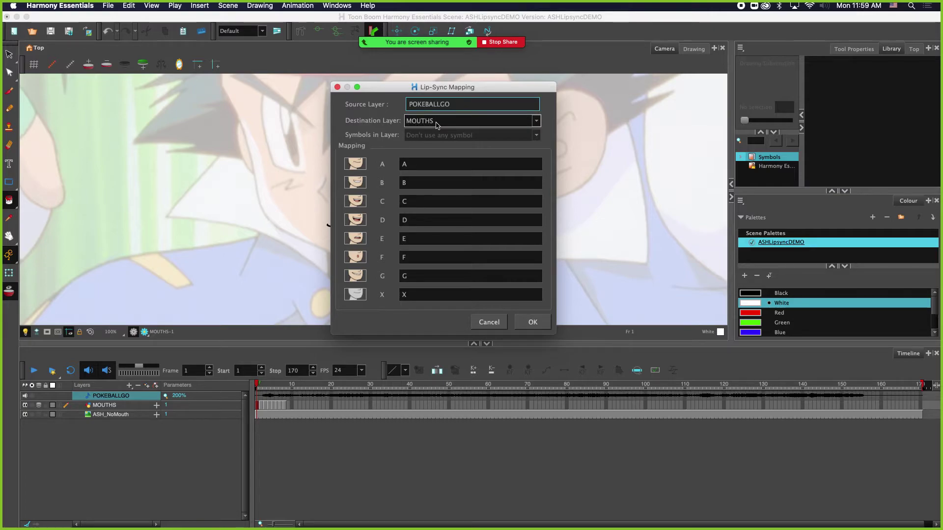
double_click(422, 166)
text(1)
double_click(421, 183)
text(2)
double_click(421, 201)
text(3)
double_click(423, 220)
text(4)
Map mouth shapes E, F, G and X to drawings 5, 6, 7 and 8, and apply the lip-sync mapping.
double_click(426, 240)
text(5)
double_click(417, 257)
text(6)
double_click(419, 275)
text(7)
double_click(418, 293)
text(8)
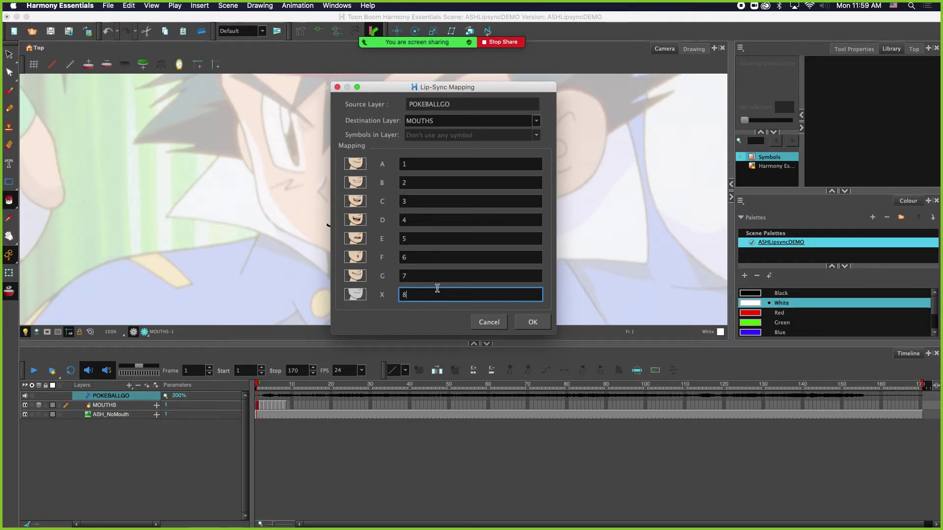
click(532, 322)
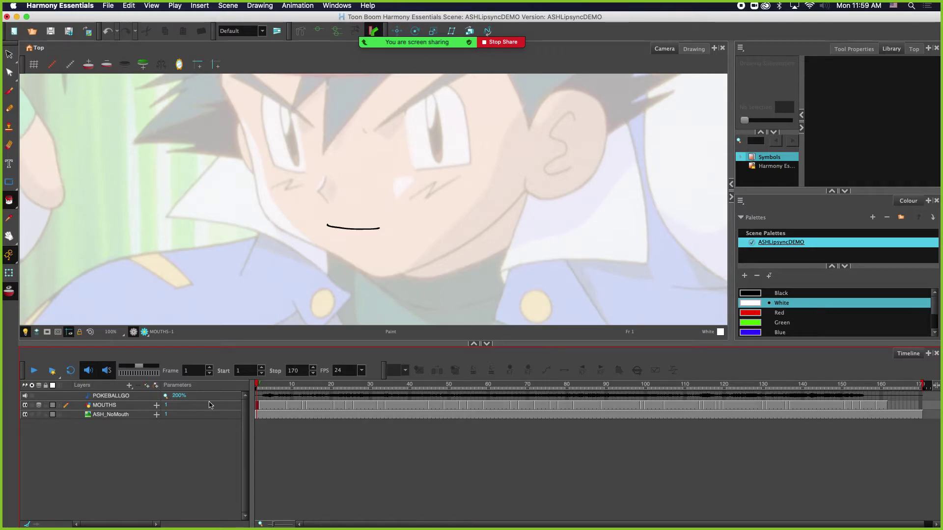
Play back the whole lip-synced scene and scrub from frame 1 to frame 113 to find where the speech starts.
click(33, 372)
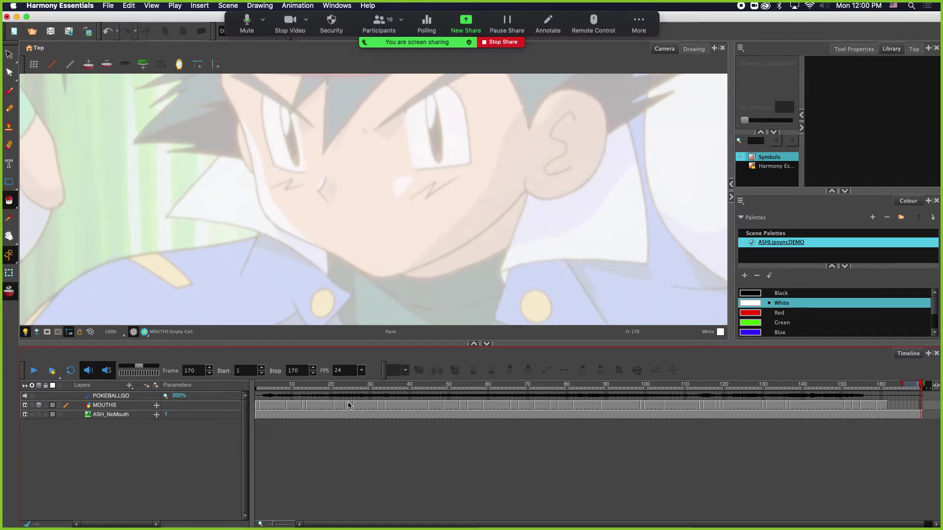
click(257, 405)
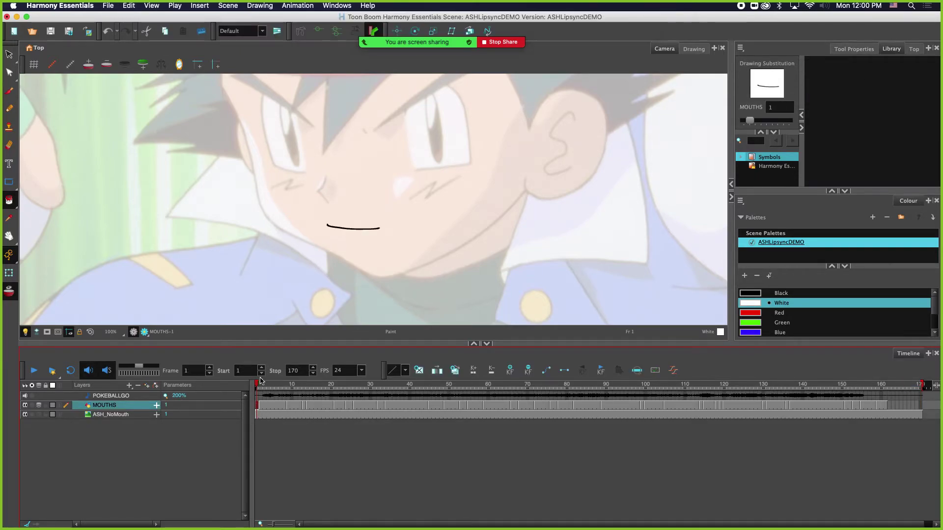
mouse_move(259, 385)
mouse_down()
mouse_move(740, 406)
mouse_move(697, 410)
mouse_up()
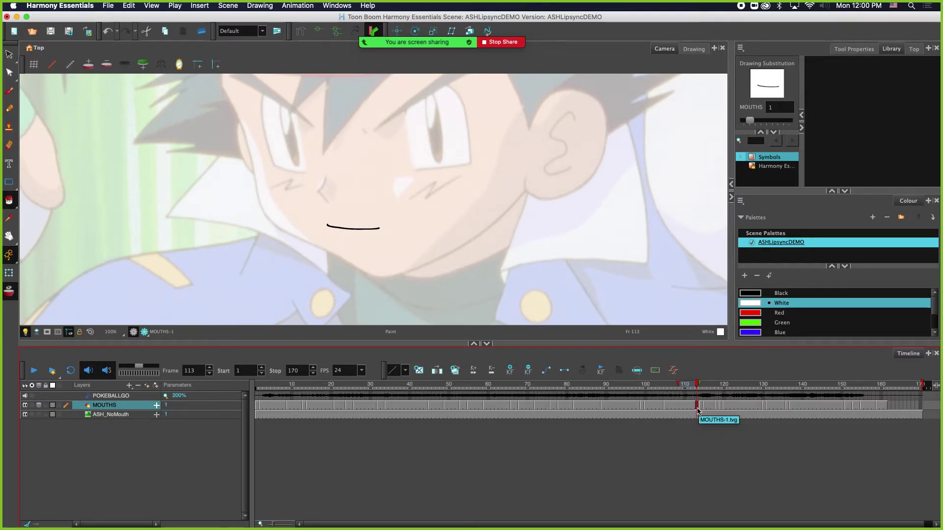
Substitute mouth drawing 8 across frames 1 to 113 of the MOUTHS layer.
click(257, 408)
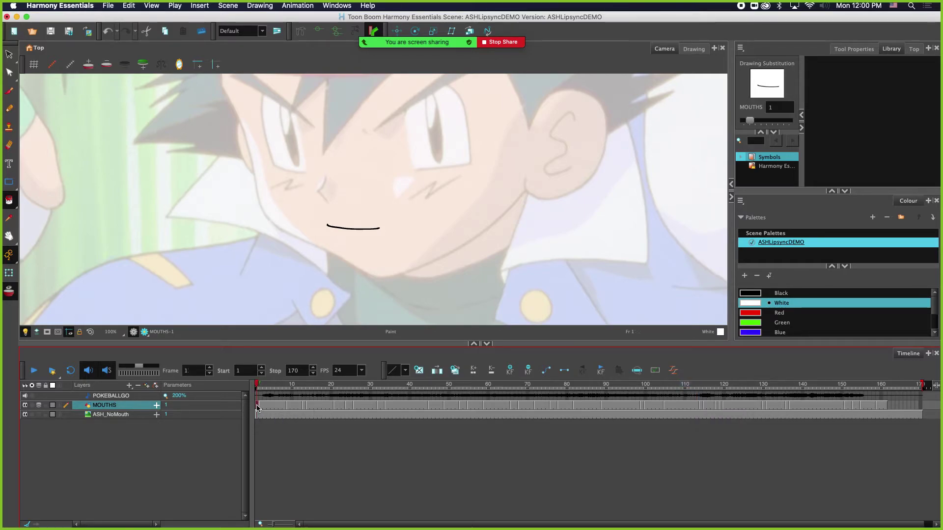
shift+click(699, 407)
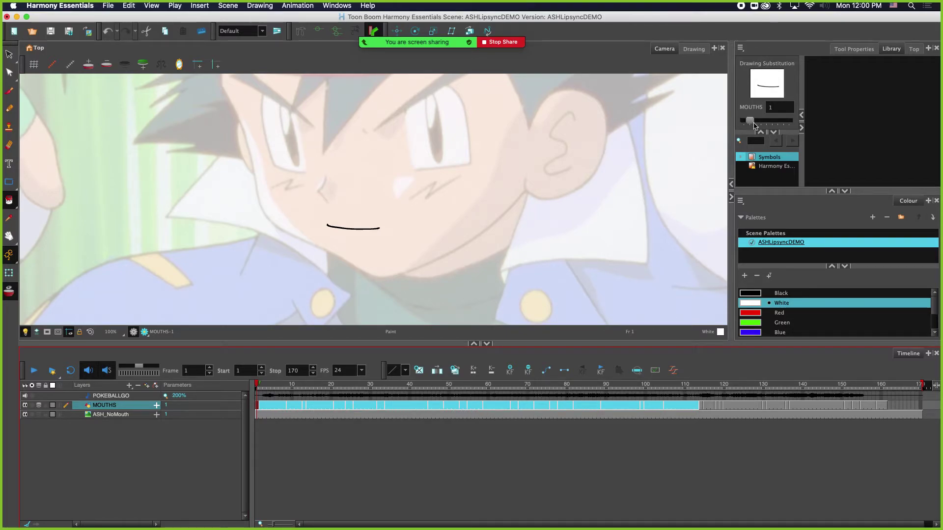
drag(753, 124, 788, 124)
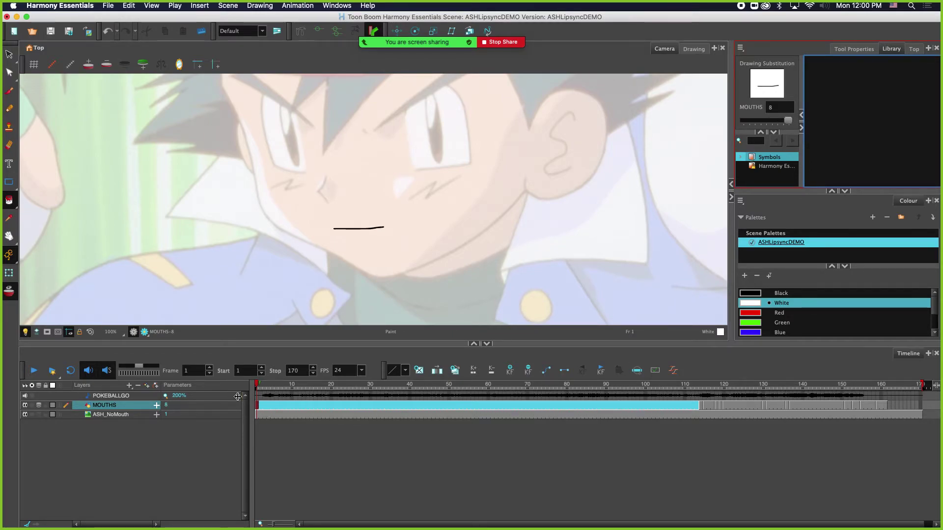
Scrub the scene through frame 155 and check the mouth shapes against the audio between frames 123 and 130.
drag(257, 385, 864, 397)
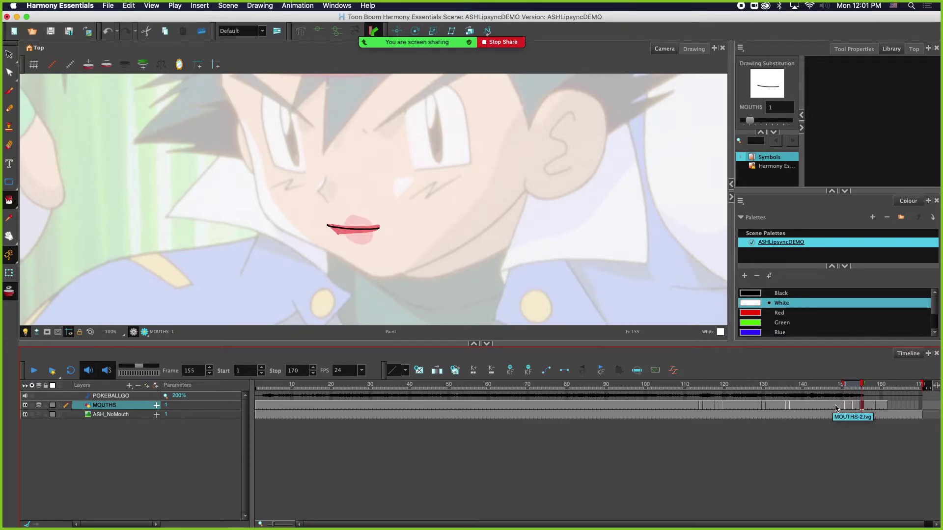
mouse_move(861, 386)
mouse_down()
mouse_move(703, 398)
mouse_move(836, 406)
mouse_move(720, 406)
mouse_move(745, 406)
mouse_move(736, 407)
mouse_up()
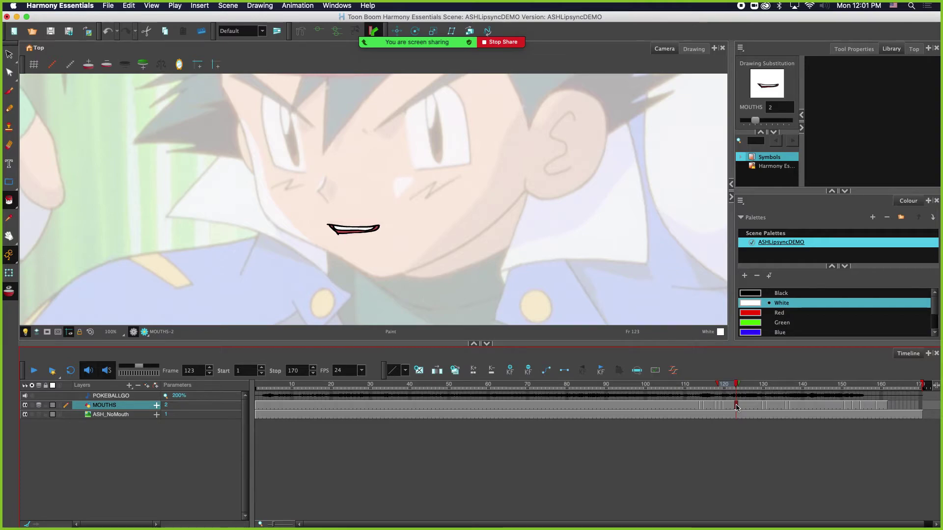
mouse_move(736, 407)
mouse_down()
mouse_move(696, 408)
mouse_move(805, 423)
mouse_move(730, 421)
mouse_move(791, 420)
mouse_move(764, 420)
mouse_up()
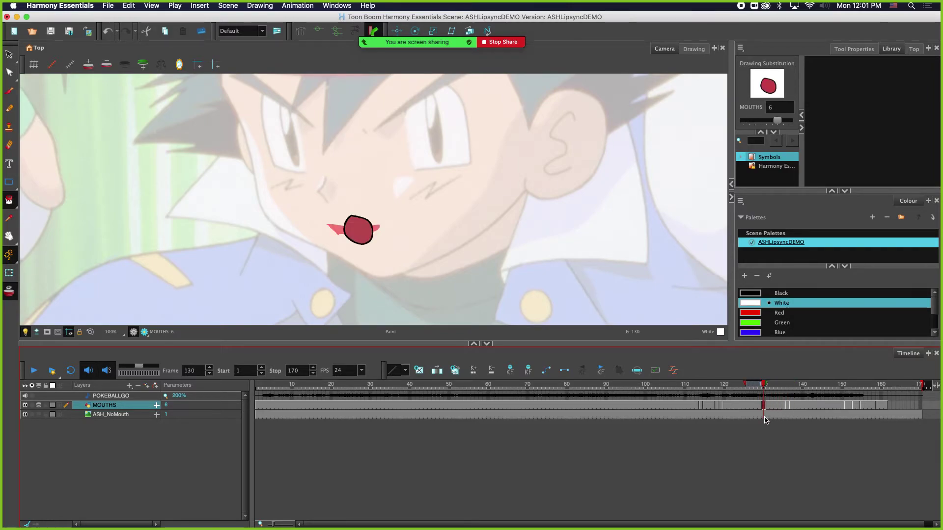
Substitute mouth drawing 4 across frames 120 to 130 of the MOUTHS layer.
shift+click(724, 405)
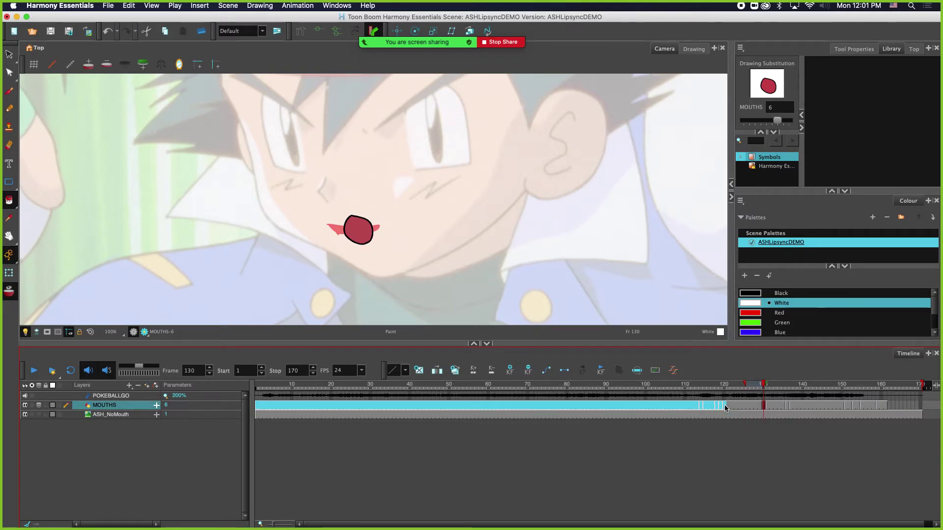
click(724, 405)
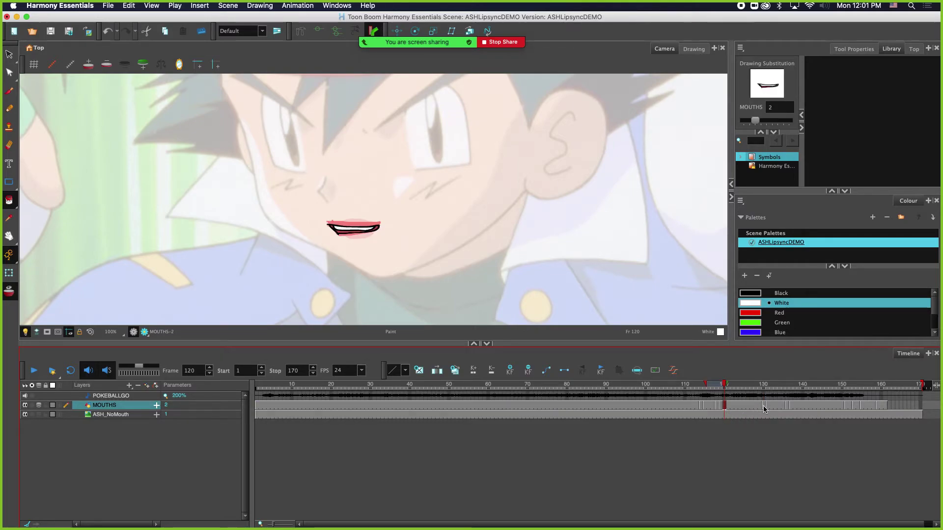
shift+click(764, 409)
click(756, 140)
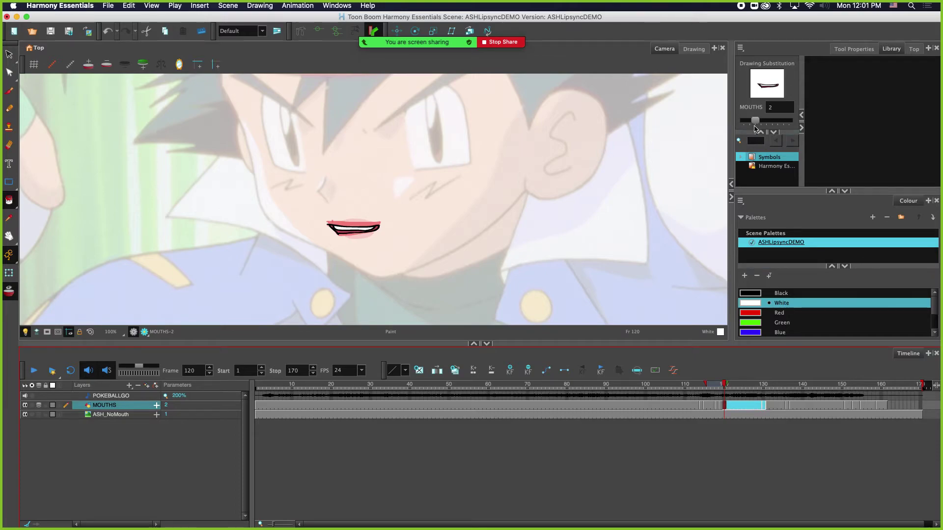
drag(756, 120, 768, 123)
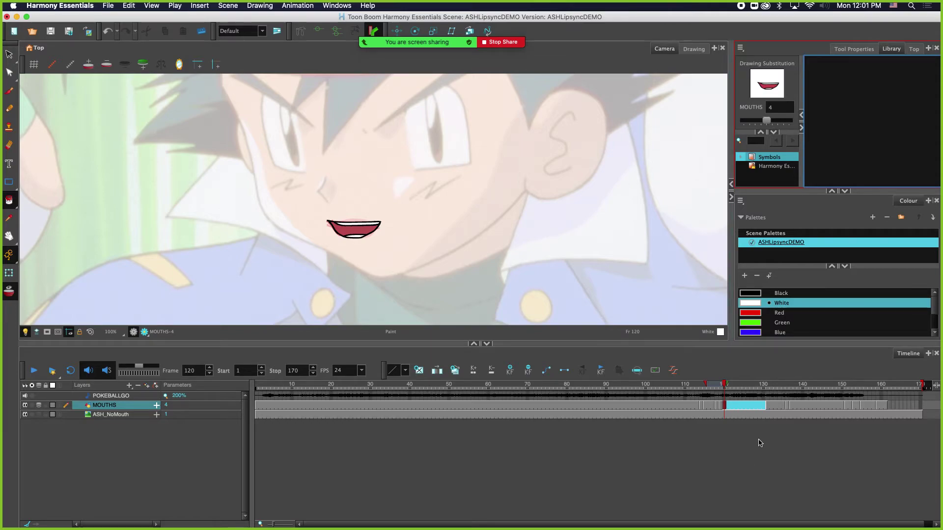
Play back the lip sync from about frame 110 to check the changed mouth shapes.
mouse_move(730, 389)
mouse_down()
mouse_move(666, 388)
mouse_move(834, 391)
mouse_move(685, 390)
mouse_up()
click(34, 371)
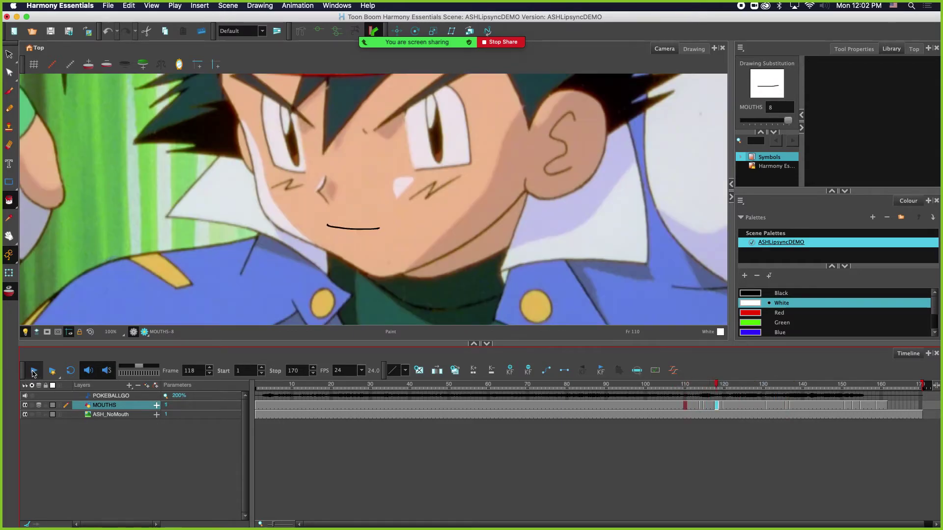
click(33, 372)
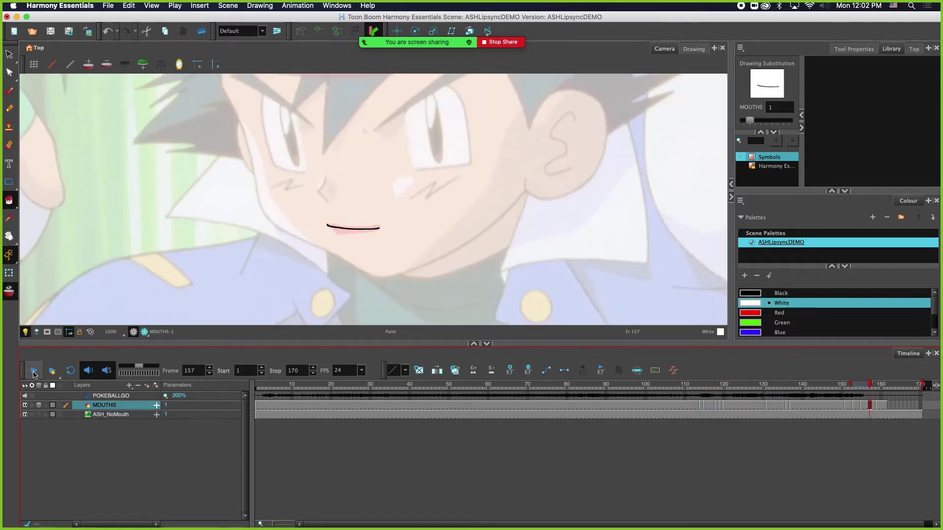
Substitute mouth drawing 5 across frames 140 to 150 of the MOUTHS layer.
mouse_move(757, 397)
mouse_down()
mouse_move(743, 392)
mouse_move(804, 392)
mouse_up()
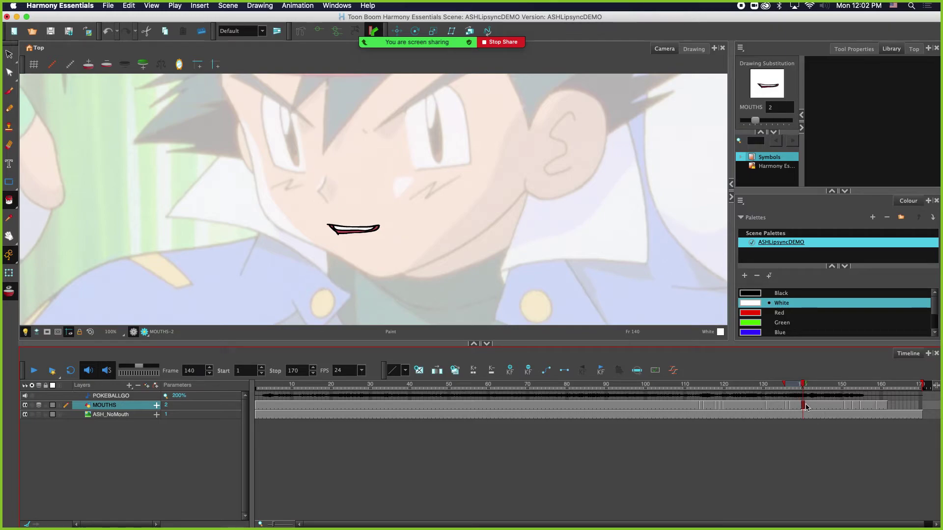
drag(842, 405, 723, 406)
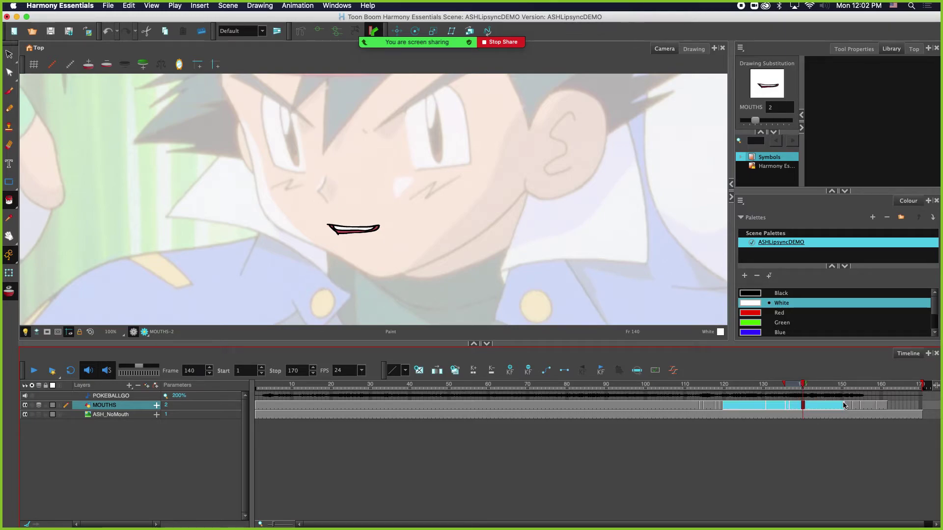
click(805, 407)
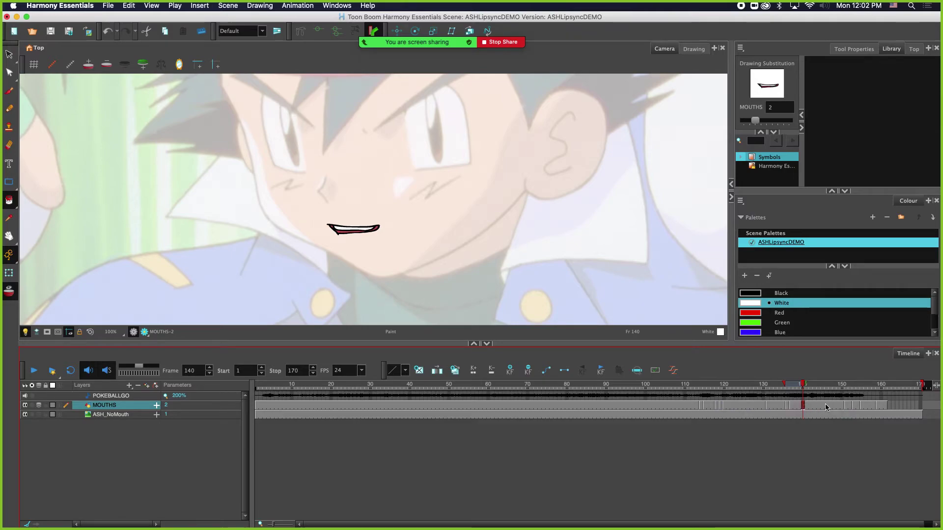
shift+click(844, 406)
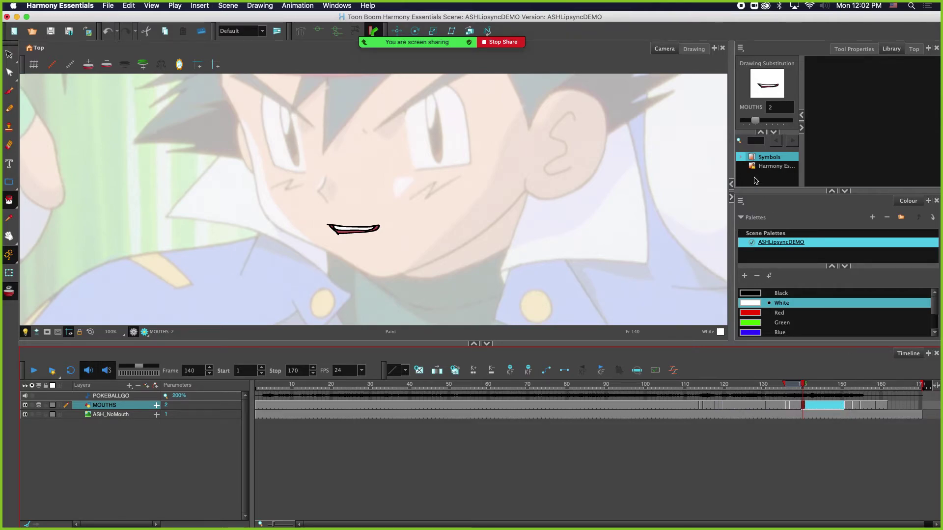
drag(756, 121, 773, 124)
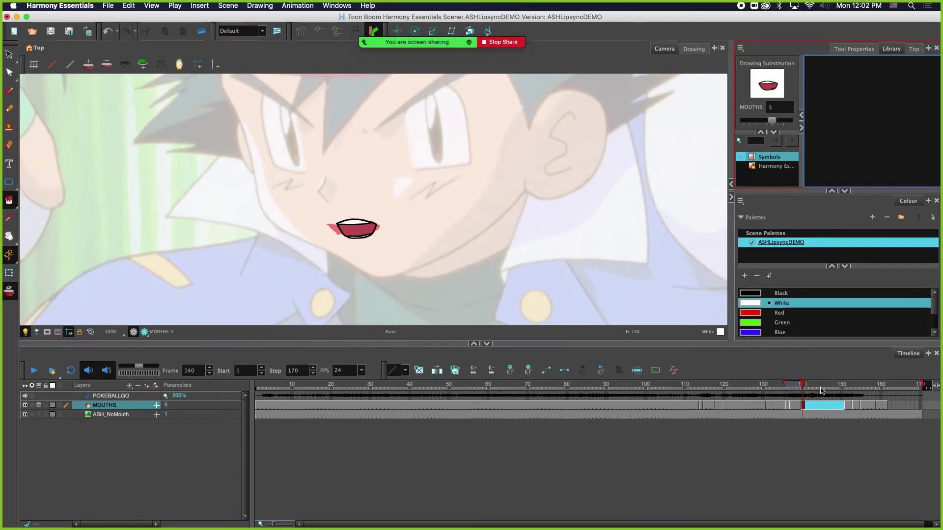
Substitute mouth drawing 6 across frames 148 to 150 of the MOUTHS layer.
drag(803, 385, 830, 385)
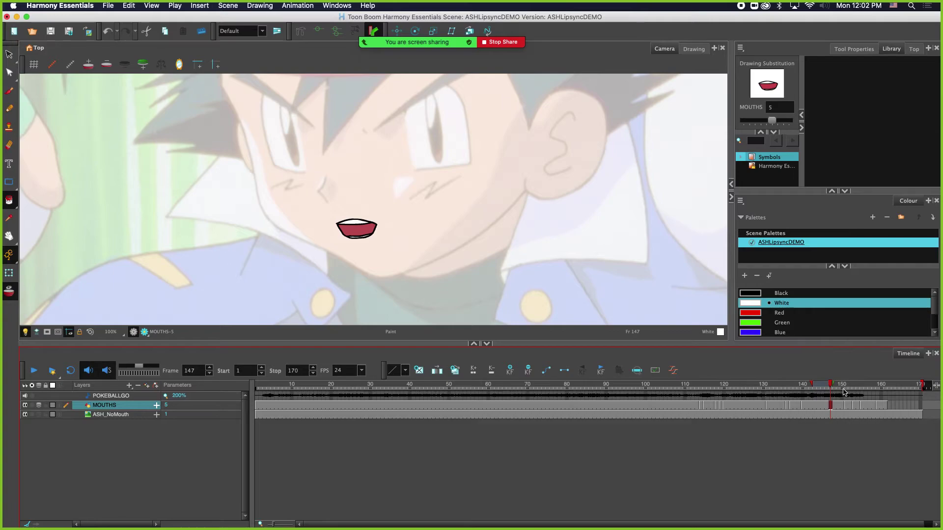
click(841, 409)
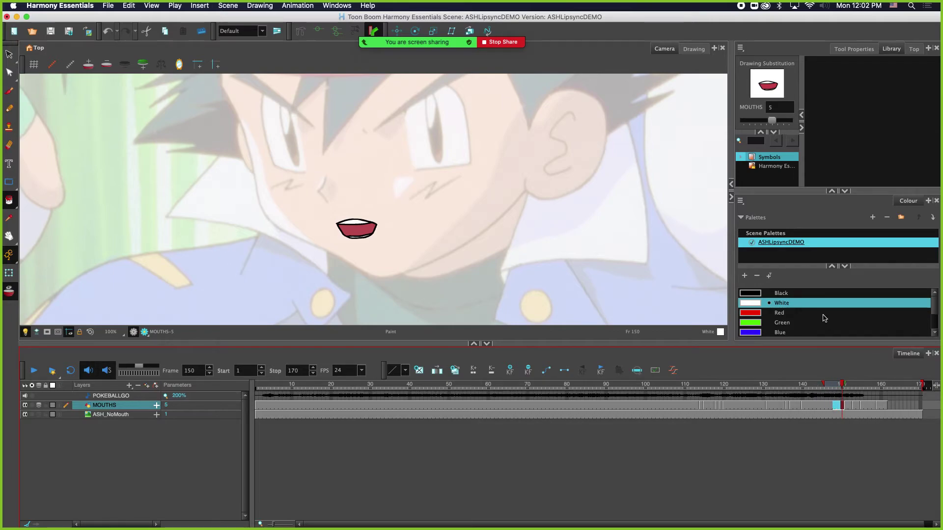
drag(772, 120, 777, 121)
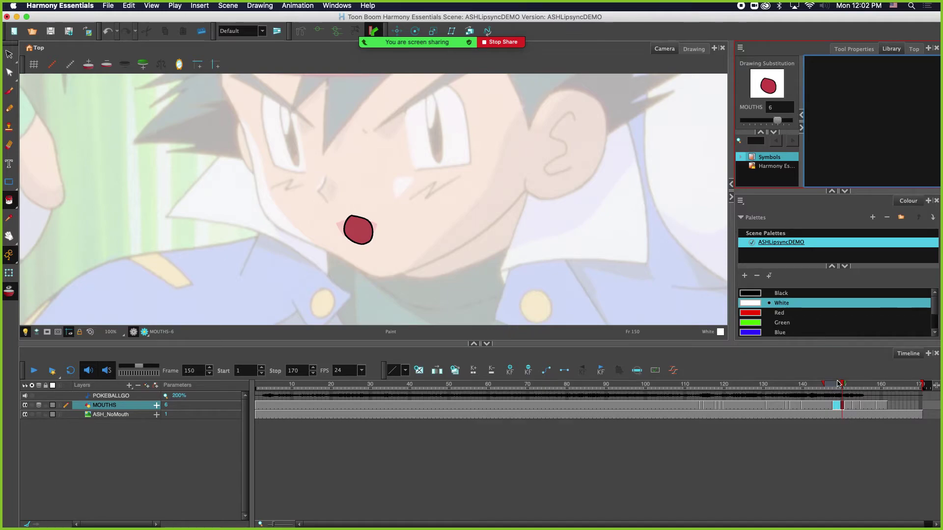
Play back the lip sync to the end of the scene and view Ash in the full camera frame.
click(34, 371)
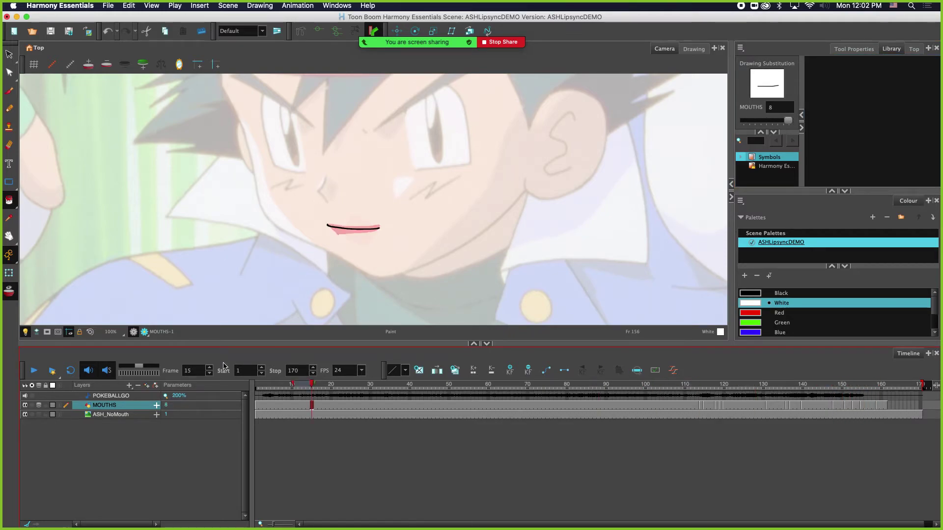
click(40, 372)
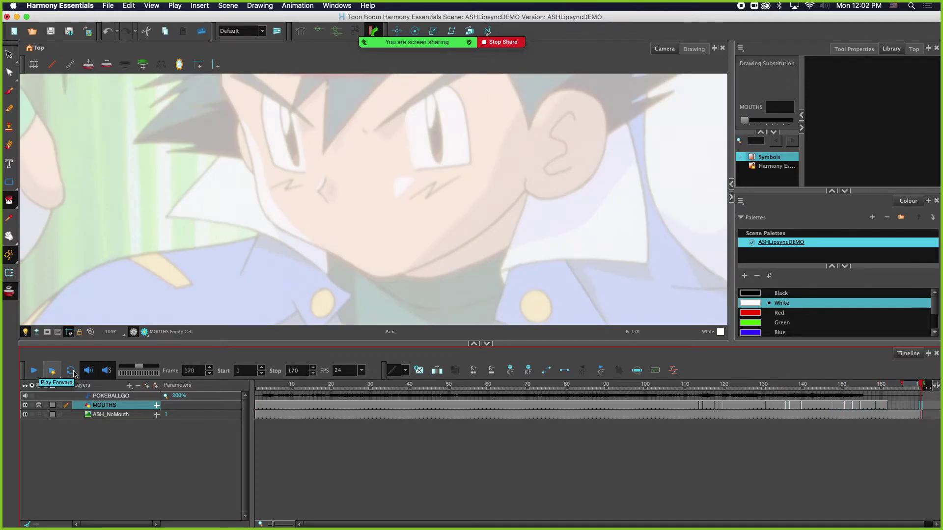
scroll(488, 196, down, 2)
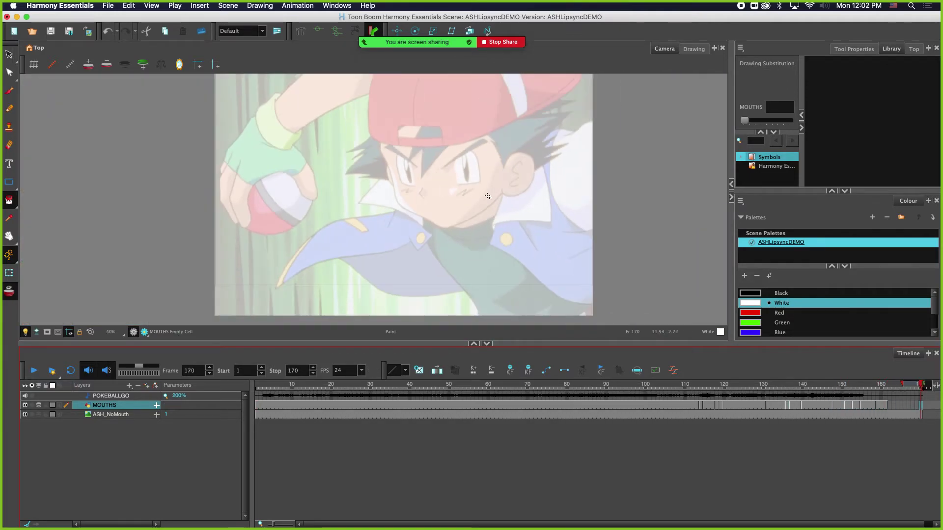
scroll(403, 314, down, 1)
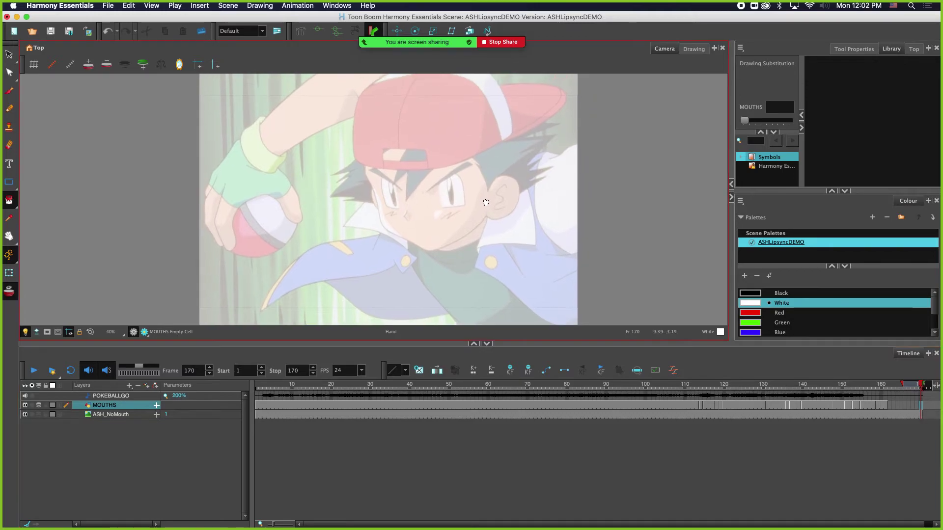
Shorten the scene to end at frame 161, where the MOUTHS drawings stop, and scrub through its frames.
click(119, 399)
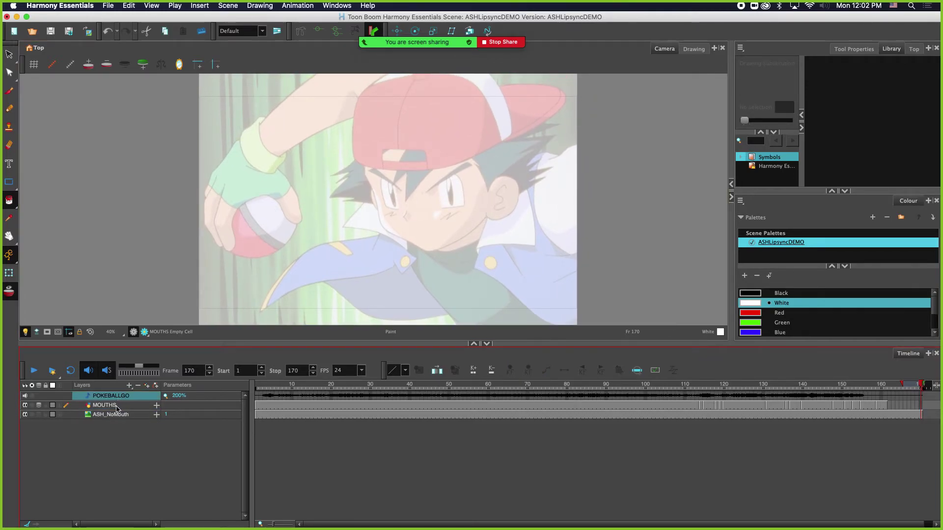
click(117, 406)
click(885, 405)
click(890, 407)
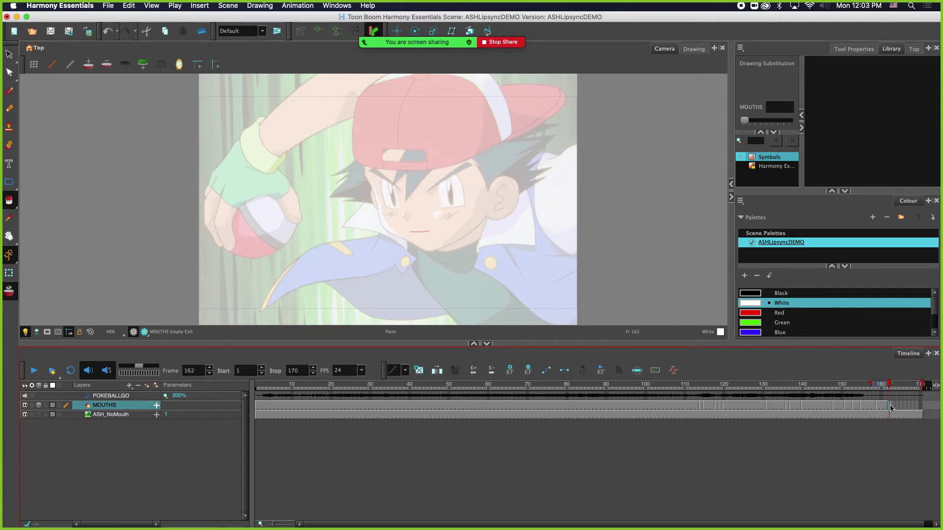
click(919, 407)
drag(900, 384, 889, 383)
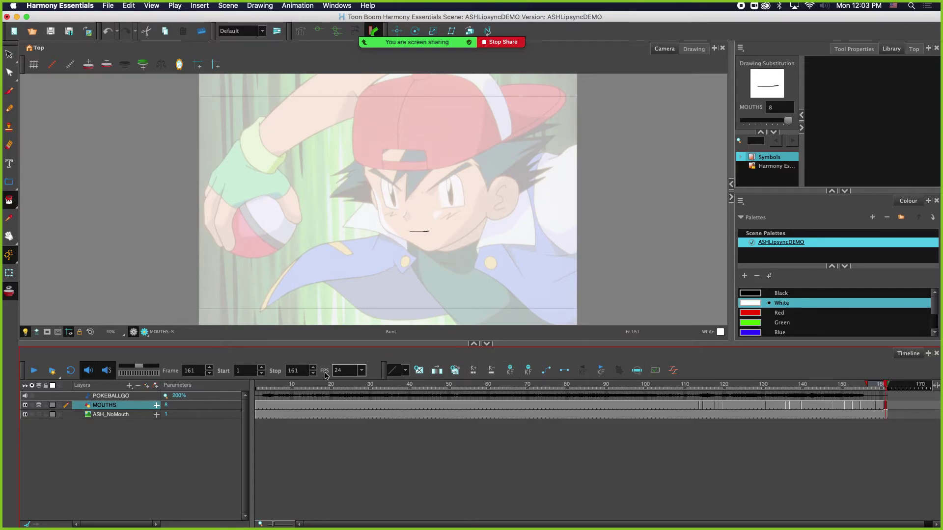
drag(268, 388, 914, 377)
Switch to Firefox and review the opening second of the "Pokeball, go!" YouTube clip as camera reference.
key(super+Tab)
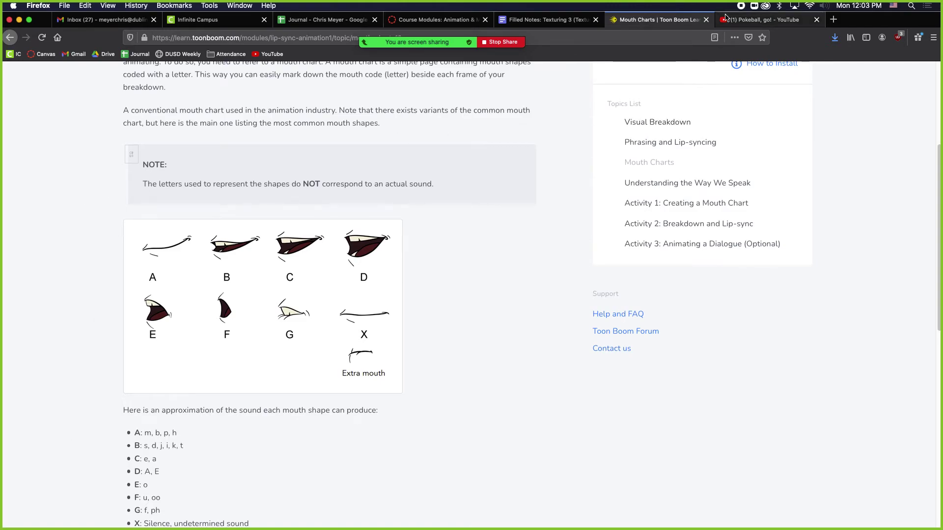
click(766, 20)
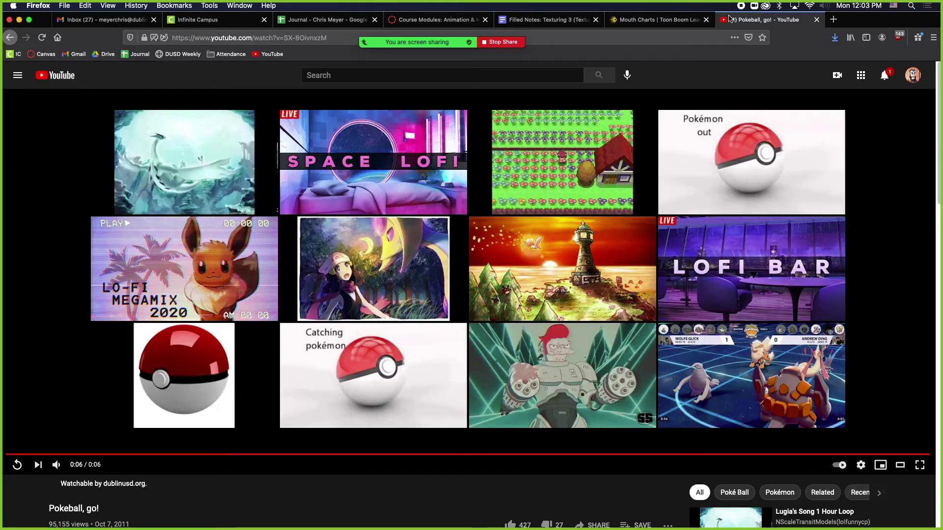
click(17, 465)
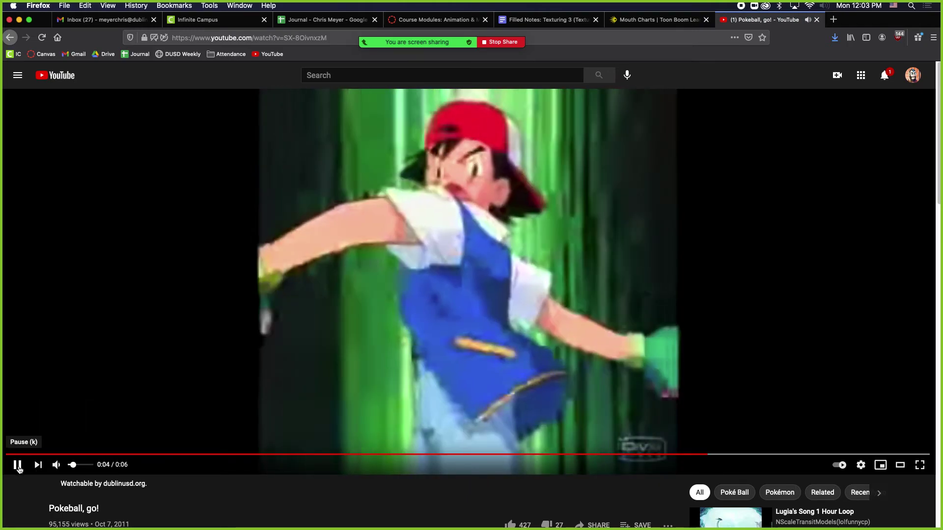
click(16, 465)
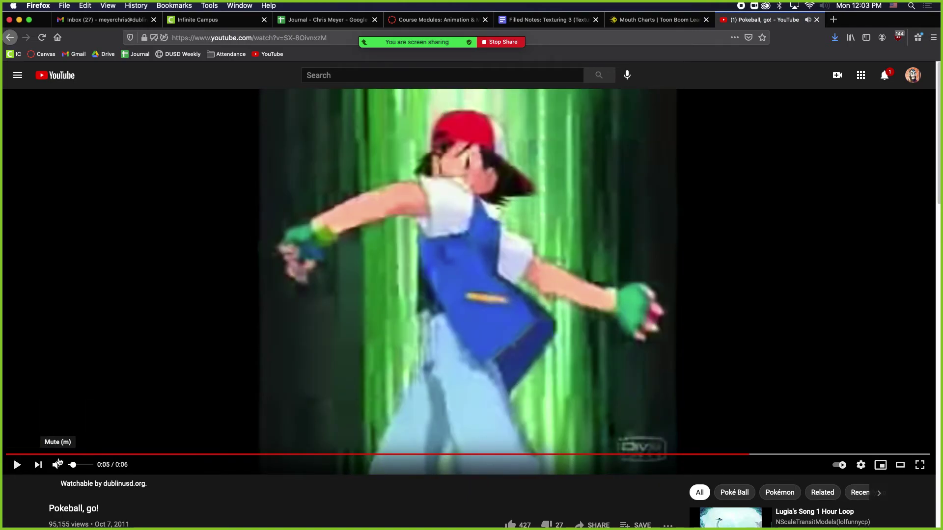
click(45, 454)
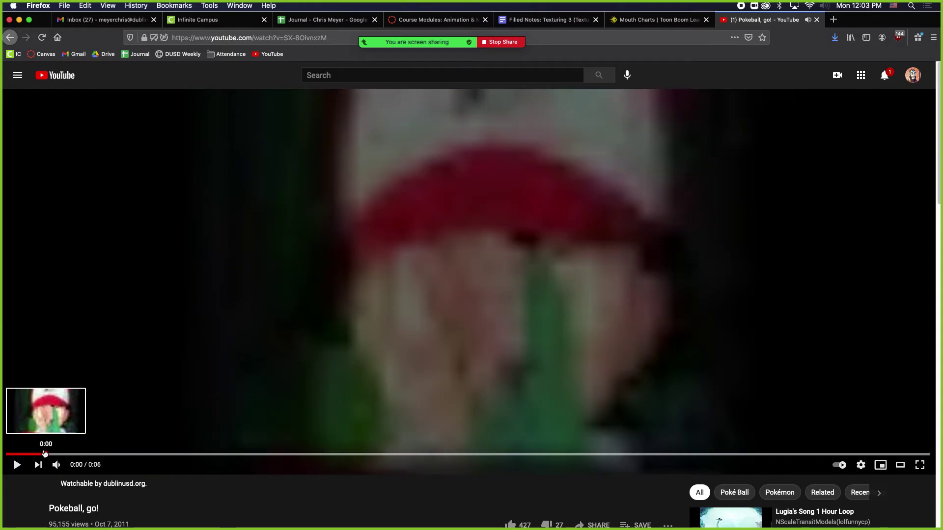
drag(46, 454, 225, 459)
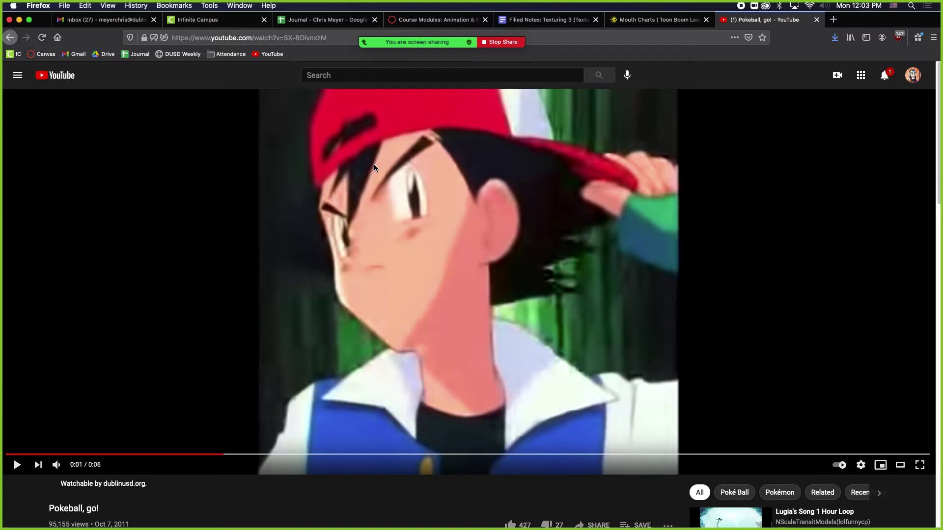
Switch back to Harmony Essentials, add a camera layer to the scene and give it a parent peg.
key(super+Tab)
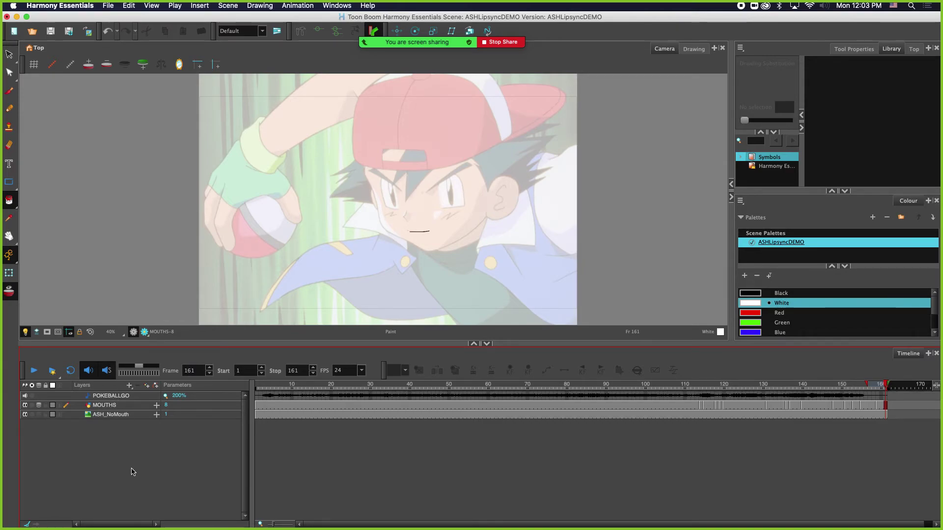
click(130, 386)
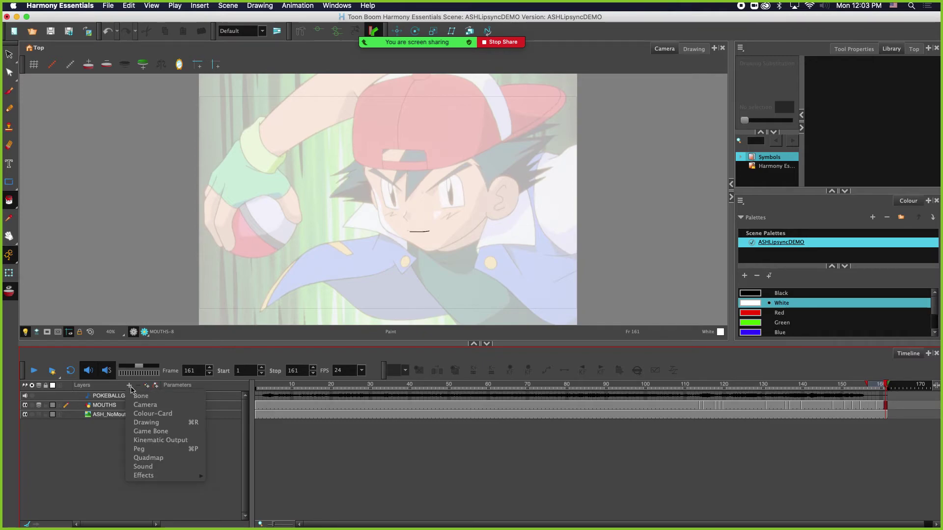
click(154, 406)
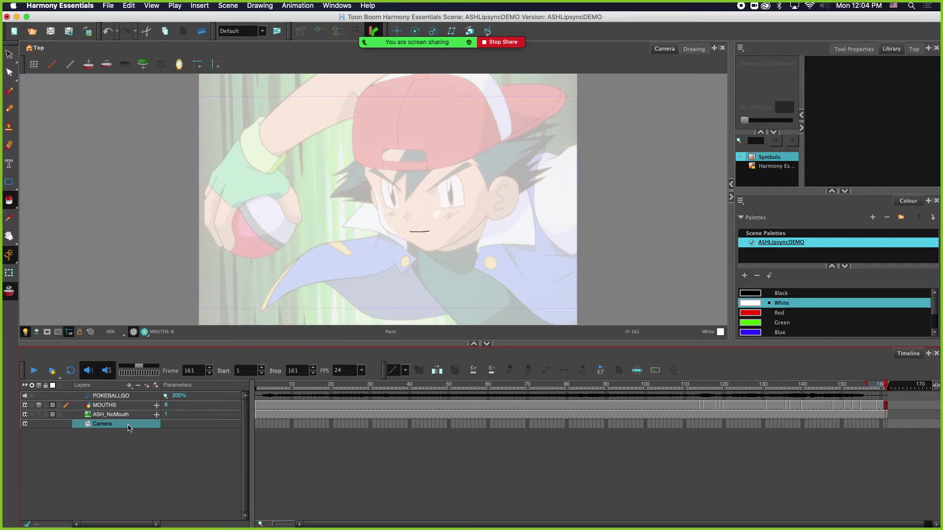
click(157, 386)
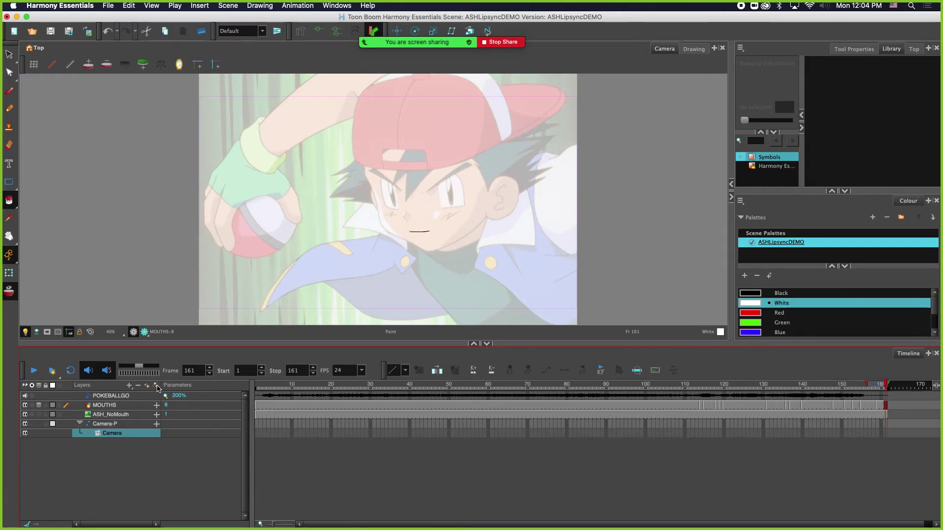
Set keyframes on the camera's peg at frames 1 and 36 to hold the opening camera position.
click(259, 426)
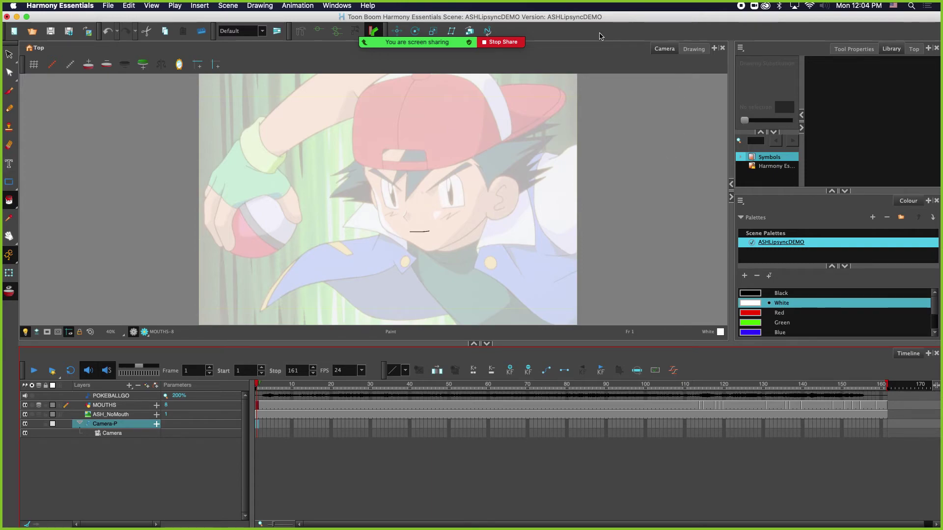
click(397, 30)
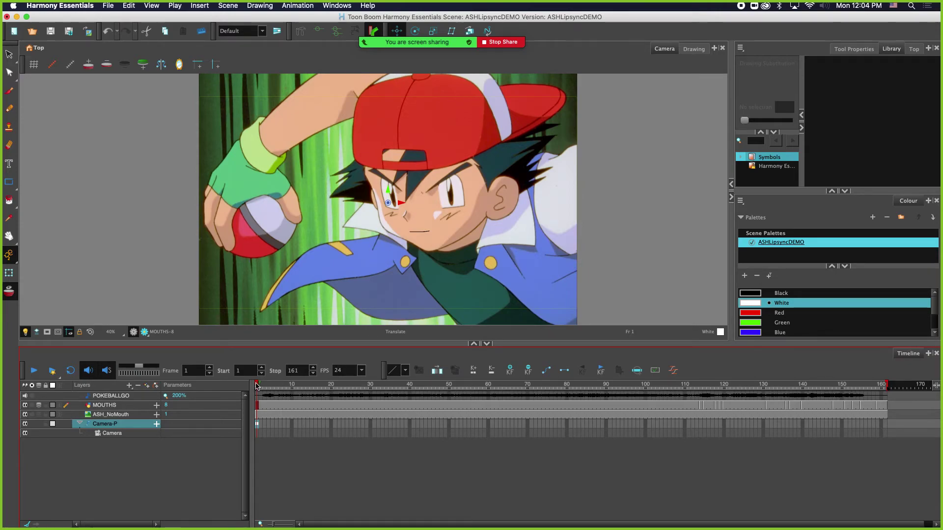
drag(256, 385, 395, 389)
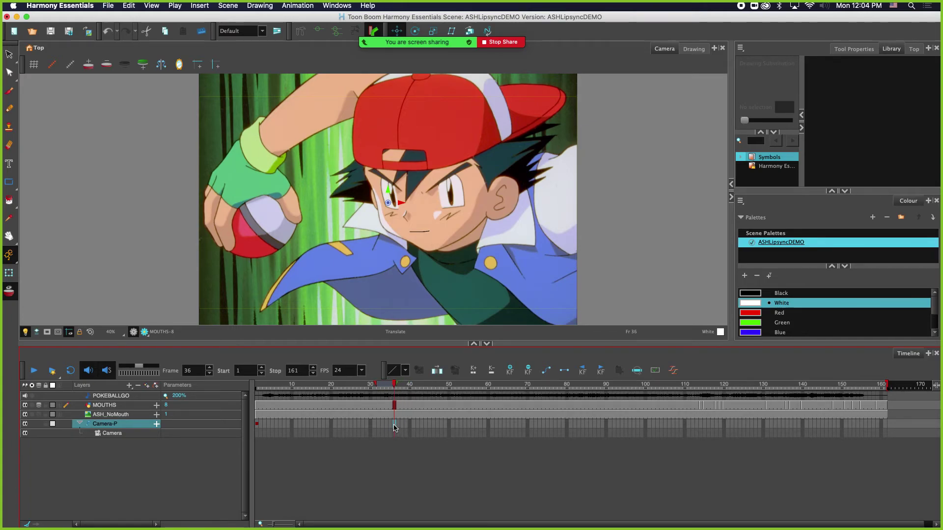
key(F6)
Scrub frames 1 to 36 and play the scene from frame 1 to check the camera hold.
click(253, 385)
drag(253, 385, 395, 396)
click(256, 385)
click(37, 370)
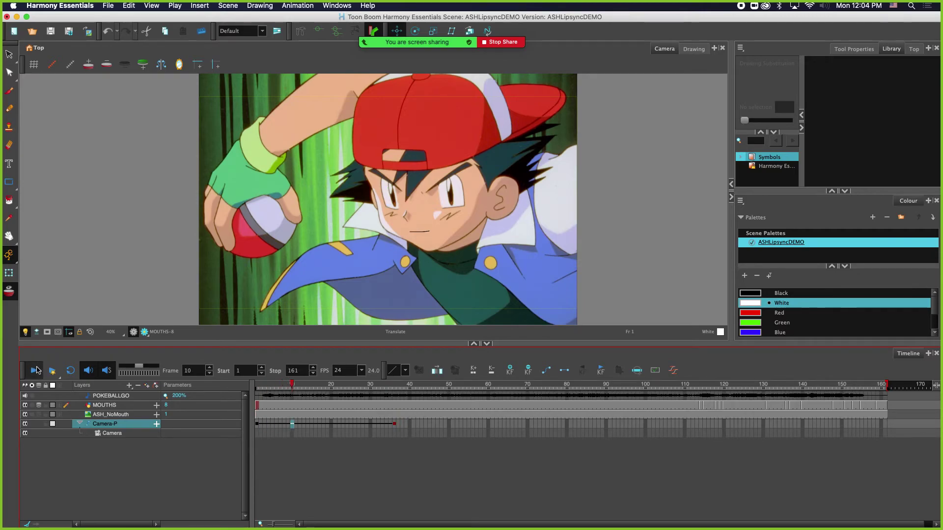
click(37, 370)
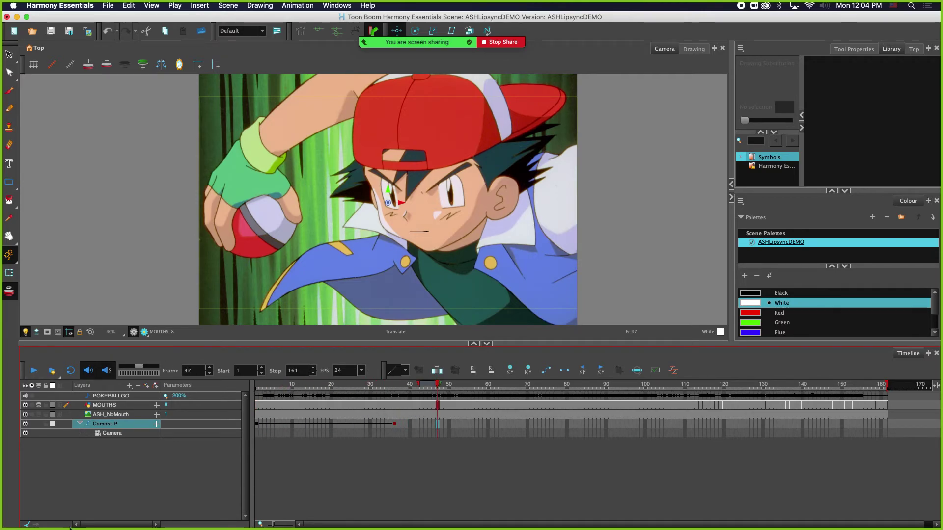
Switch to Firefox and scrub the reference clip to the close-up of Ash's face at 0:01.
key(super+Tab)
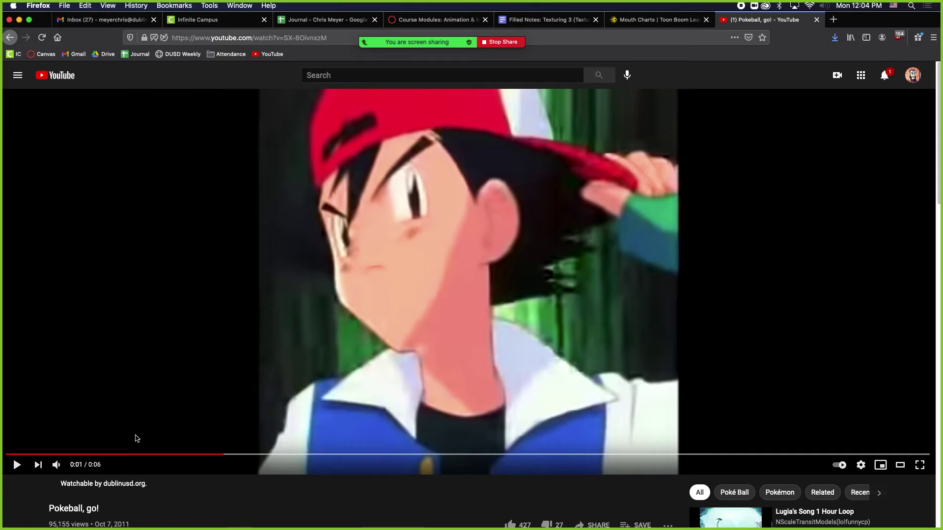
drag(27, 457, 288, 455)
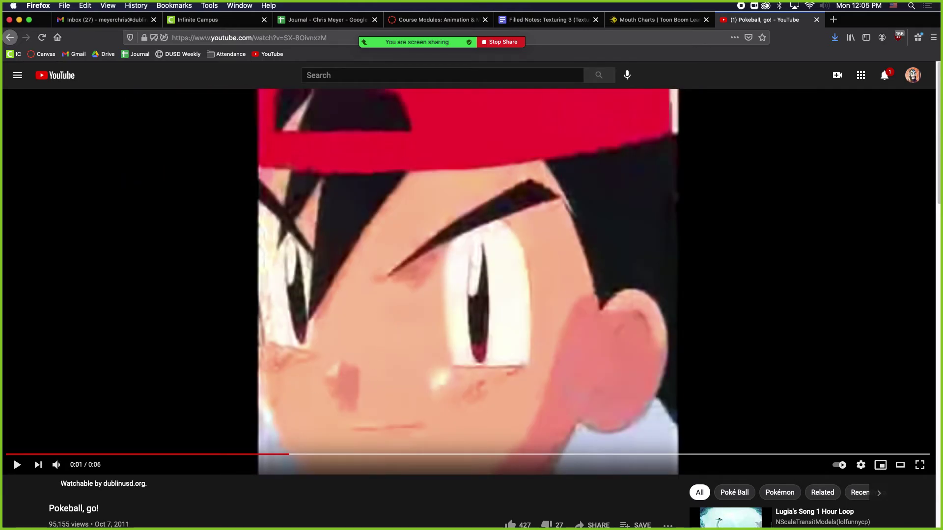
Switch back to Harmony Essentials and shift the camera's peg rightward and upward at frame 47.
key(super+Tab)
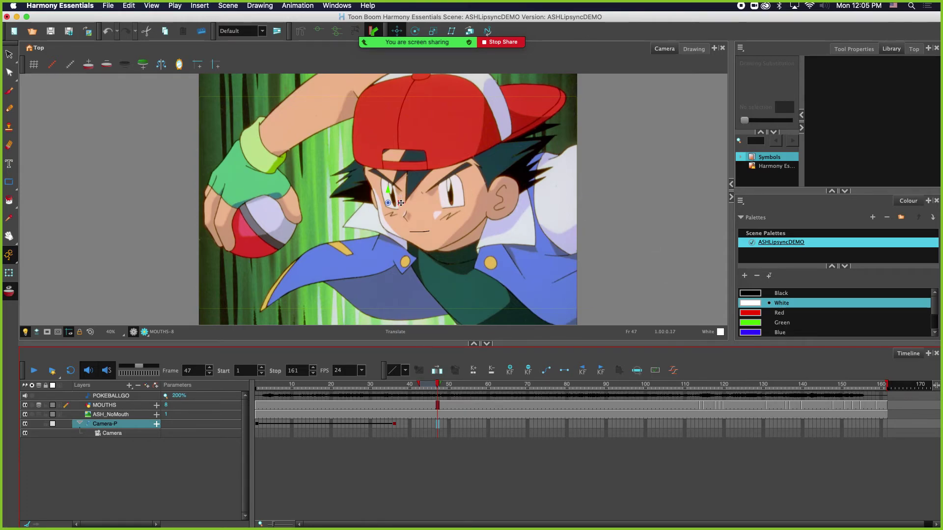
drag(401, 203, 440, 203)
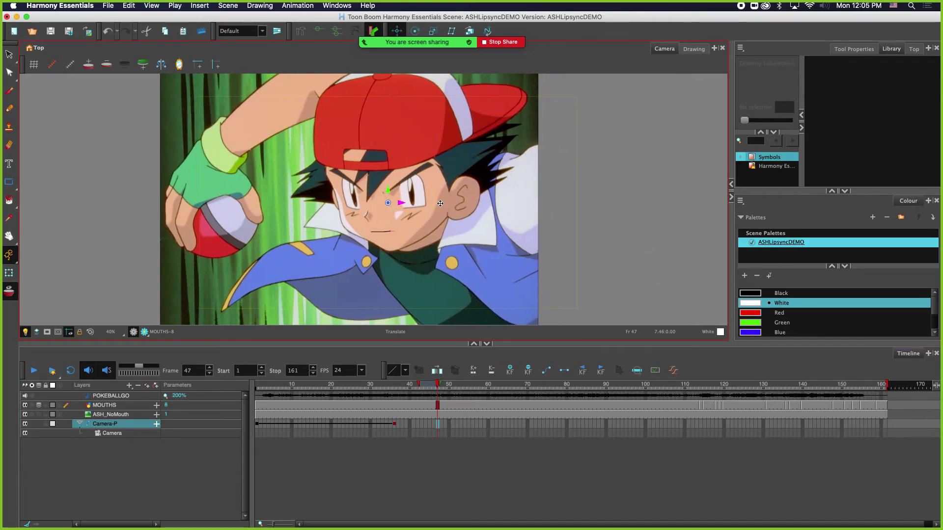
drag(387, 190, 390, 157)
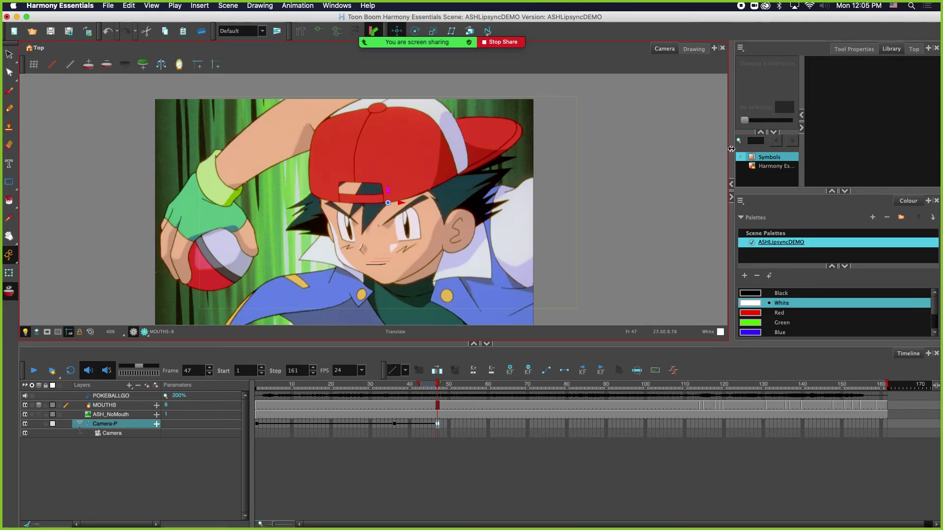
Push the camera's peg in toward Ash at frame 47 using the Top view and reframe the shot tightly on his face.
click(914, 49)
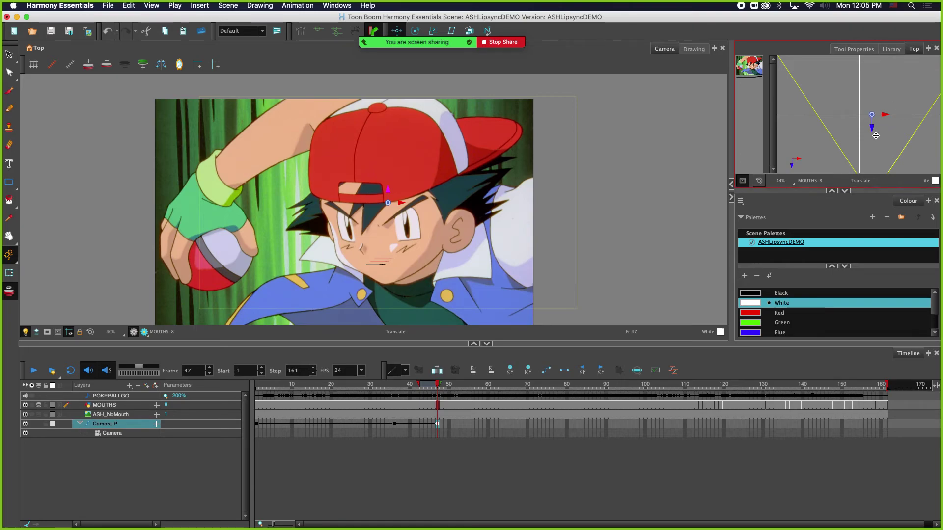
drag(871, 128, 868, 68)
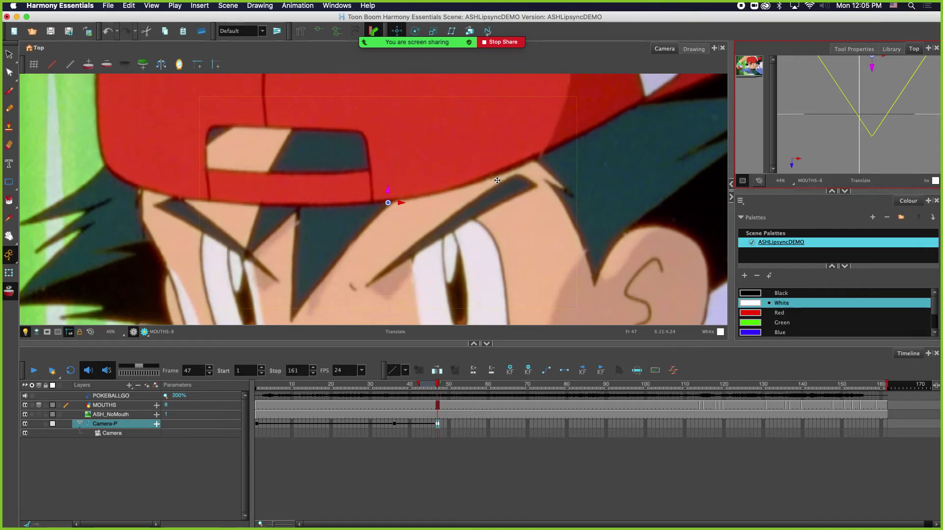
drag(872, 65, 874, 82)
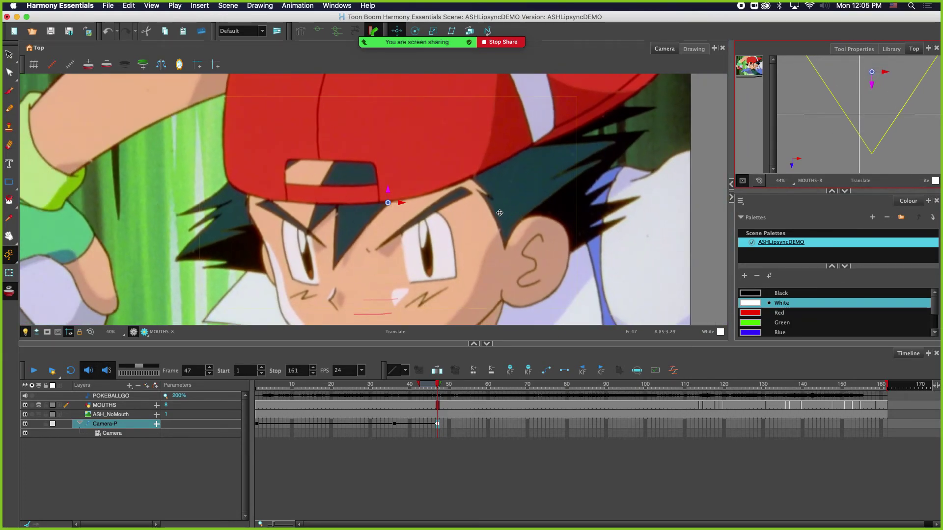
drag(388, 195, 447, 196)
drag(874, 84, 875, 77)
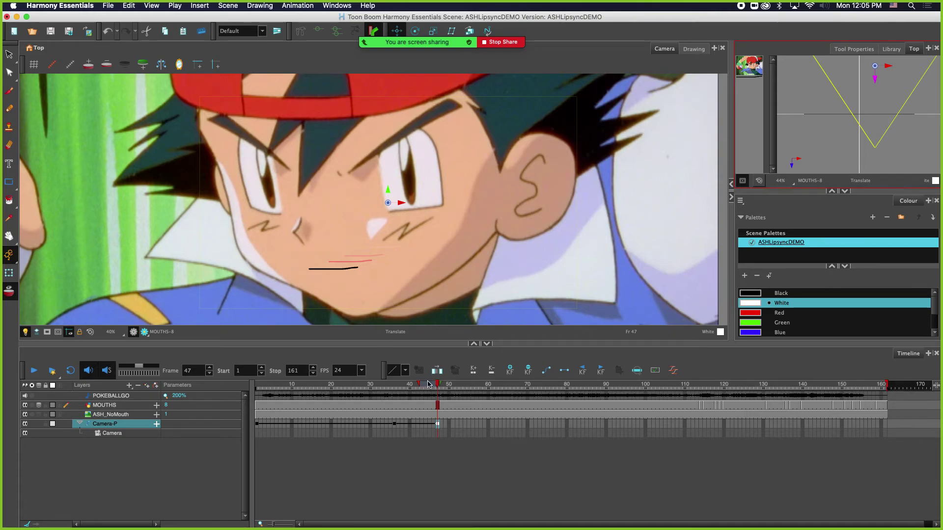
Advance the timeline to frame 52, then switch to Firefox and replay the reference clip's push-in to the eye close-up at 0:03.
drag(437, 386, 457, 412)
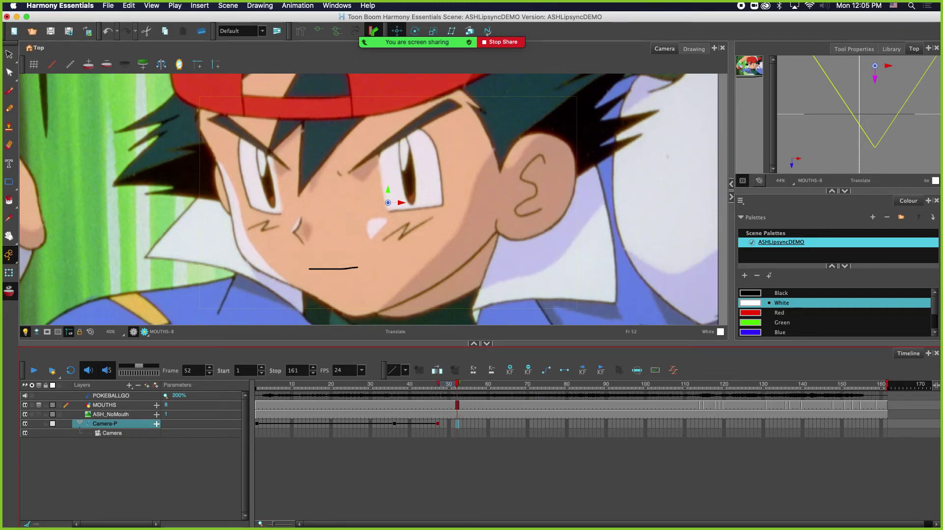
key(super+Tab)
click(322, 314)
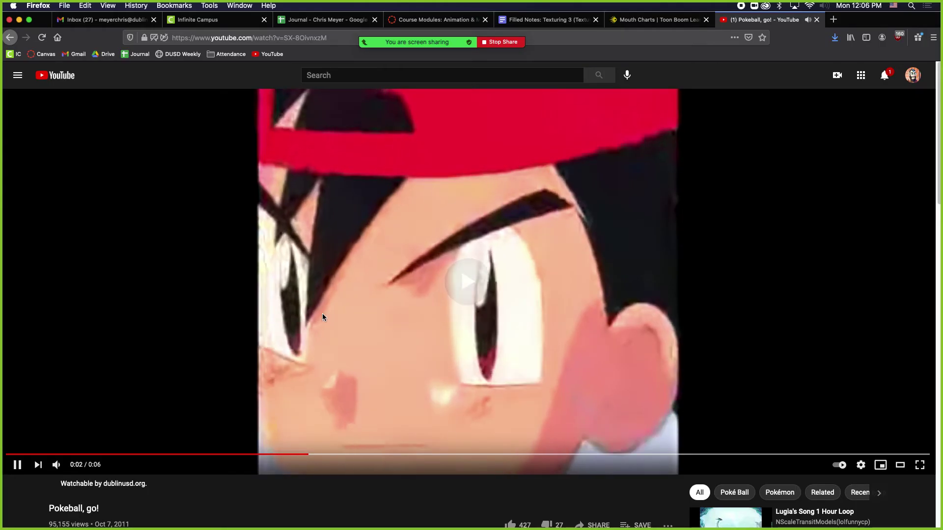
click(322, 317)
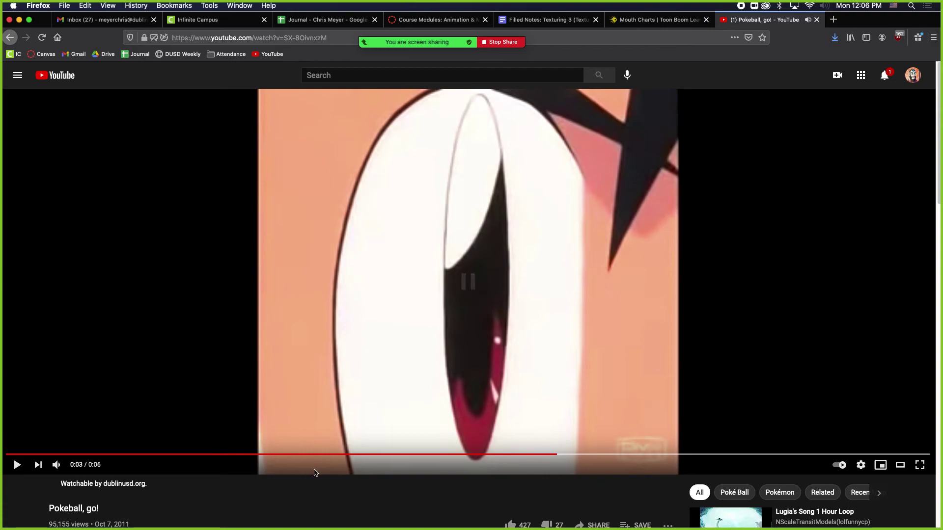
click(257, 455)
click(195, 297)
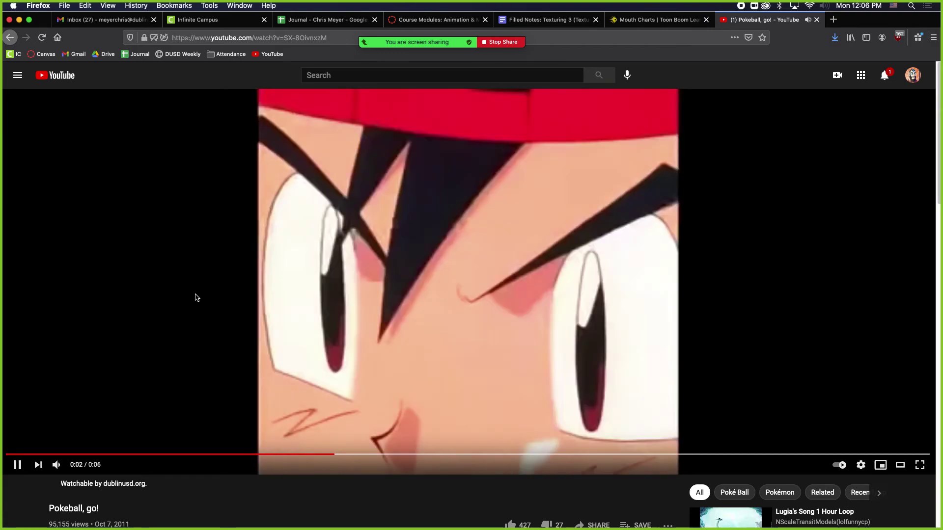
click(195, 297)
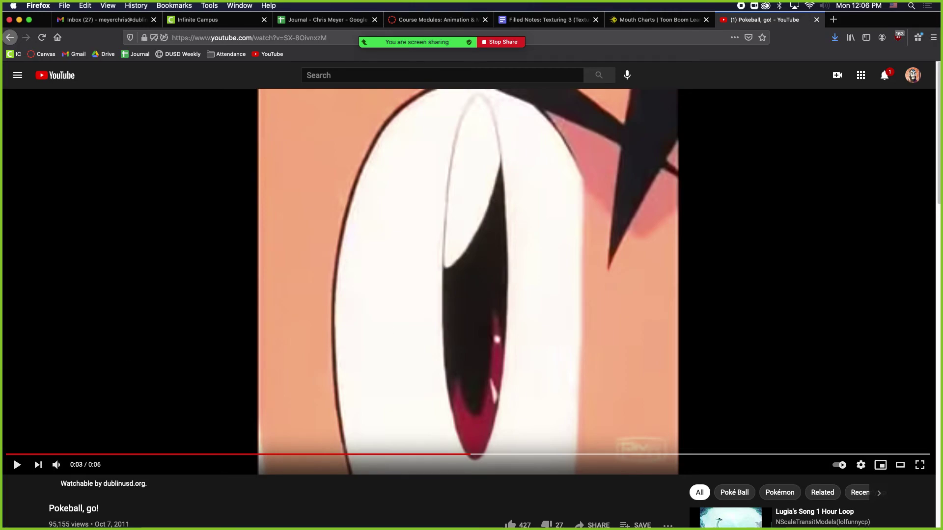
Switch back to Harmony Essentials and set a keyframe on the camera's peg at frame 53 to hold the face framing.
key(super+Tab)
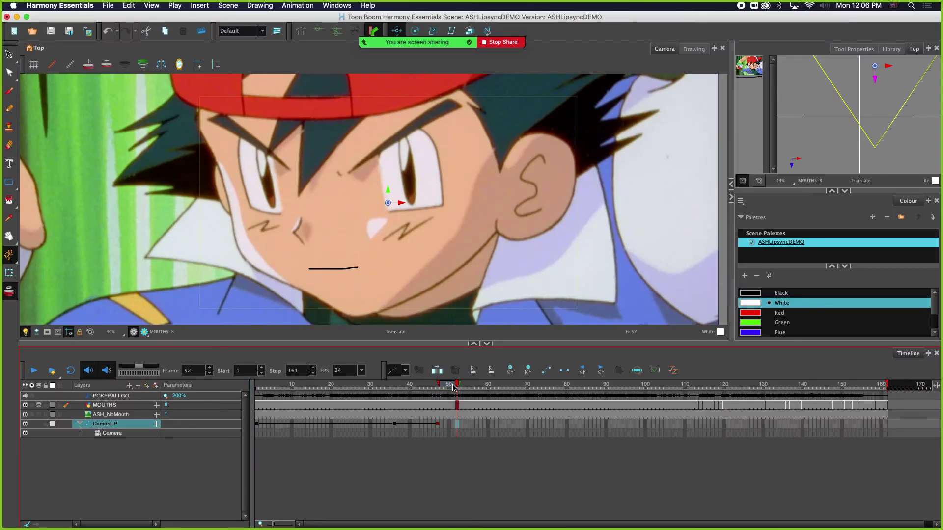
drag(457, 387, 462, 386)
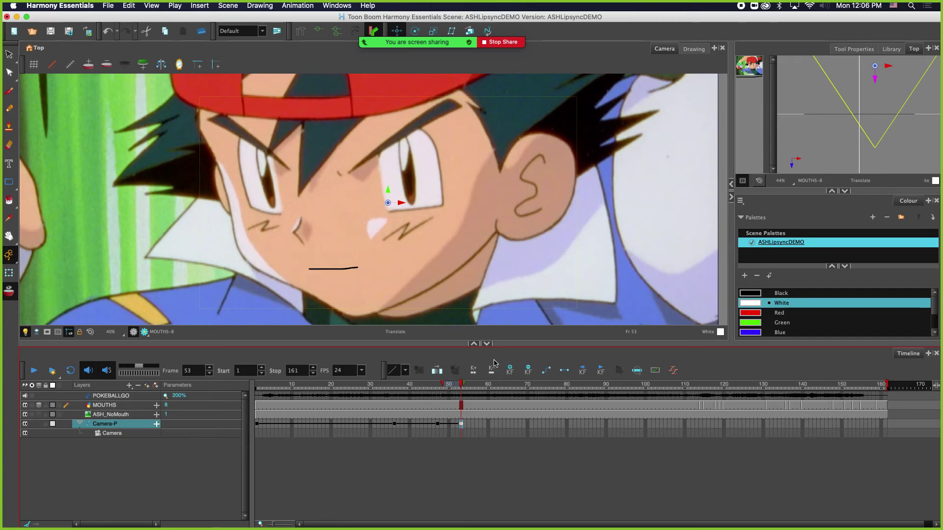
Shift the camera's peg at frame 65 to center Ash's screen-left eye and push in to a tight close-up.
drag(461, 388, 507, 389)
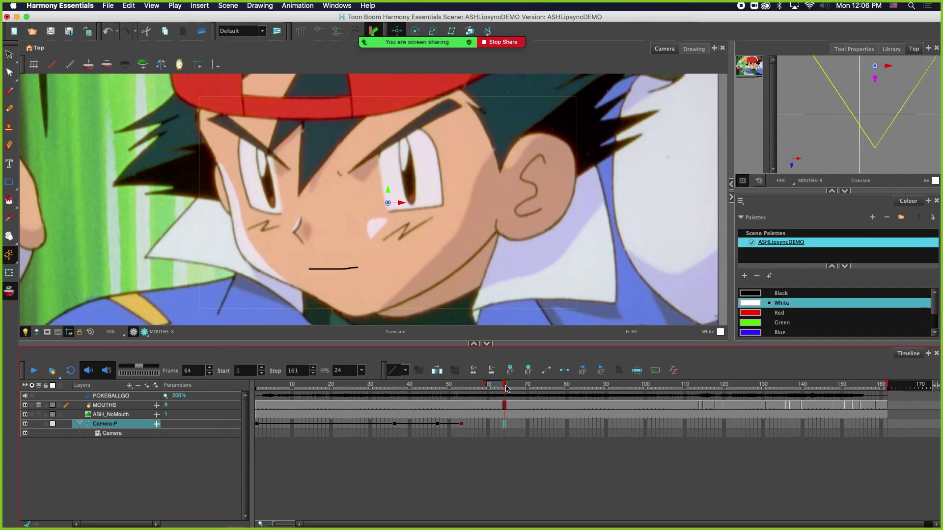
click(508, 389)
drag(402, 200, 395, 176)
drag(858, 85, 860, 59)
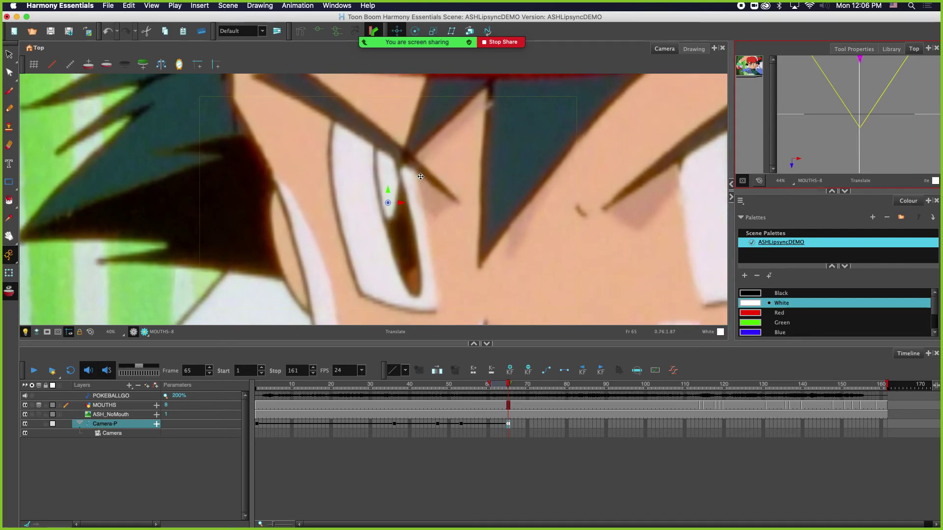
drag(387, 193, 388, 194)
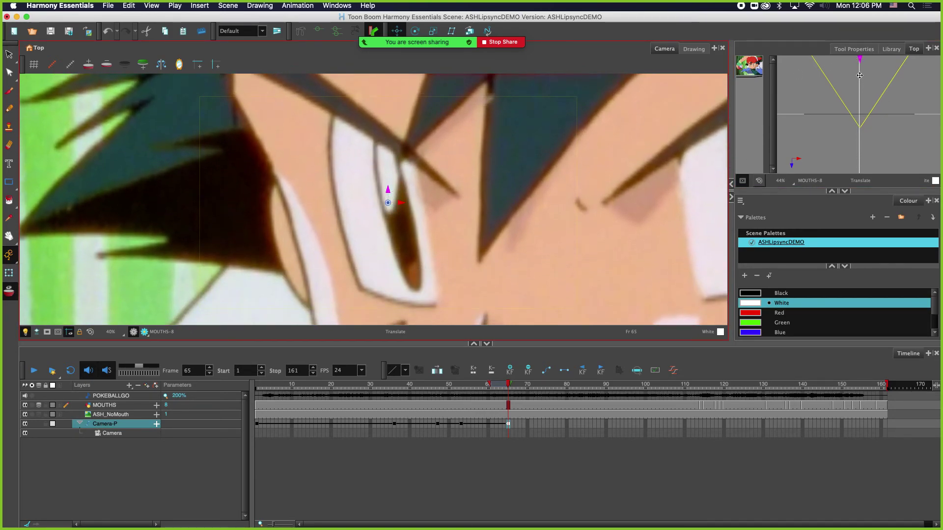
drag(859, 61, 860, 61)
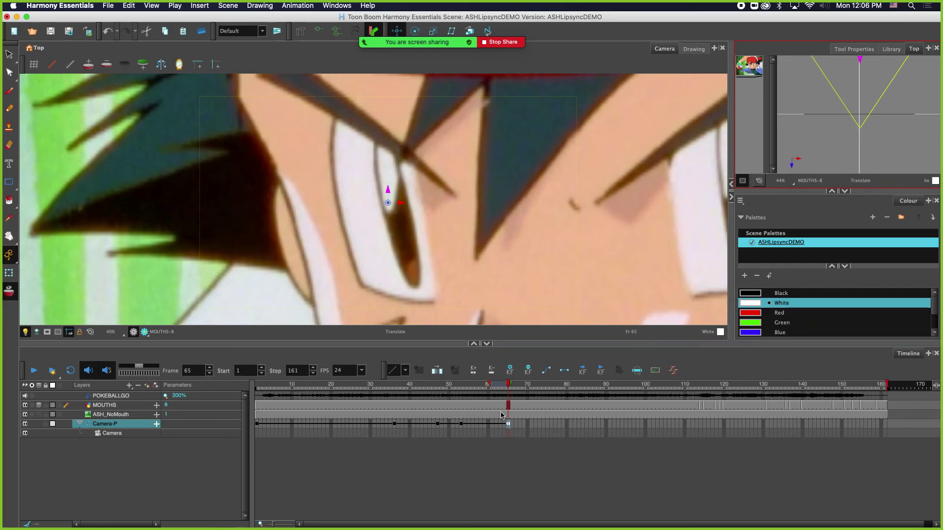
Scrub the timeline to frame 100, then switch to Firefox and play the reference clip from 0:01 to 0:05.
drag(509, 386, 646, 425)
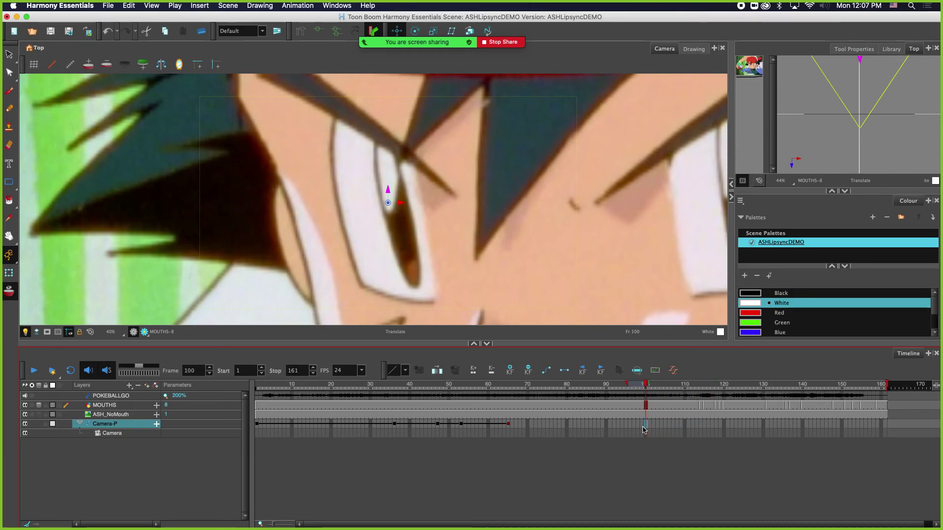
key(super+Tab)
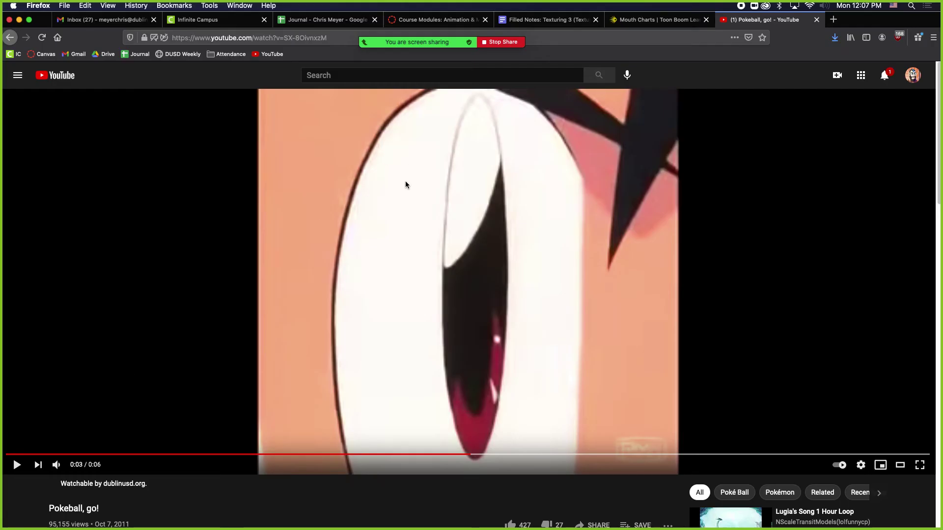
click(185, 454)
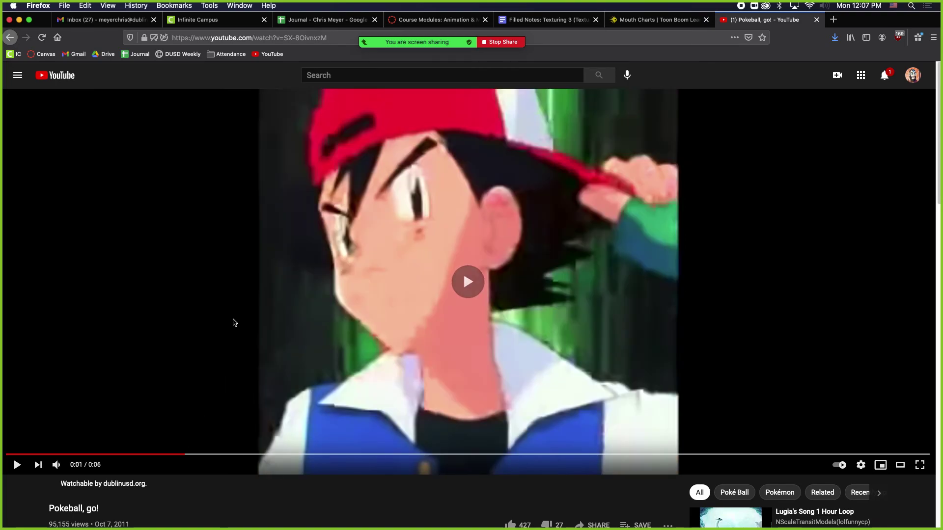
click(234, 322)
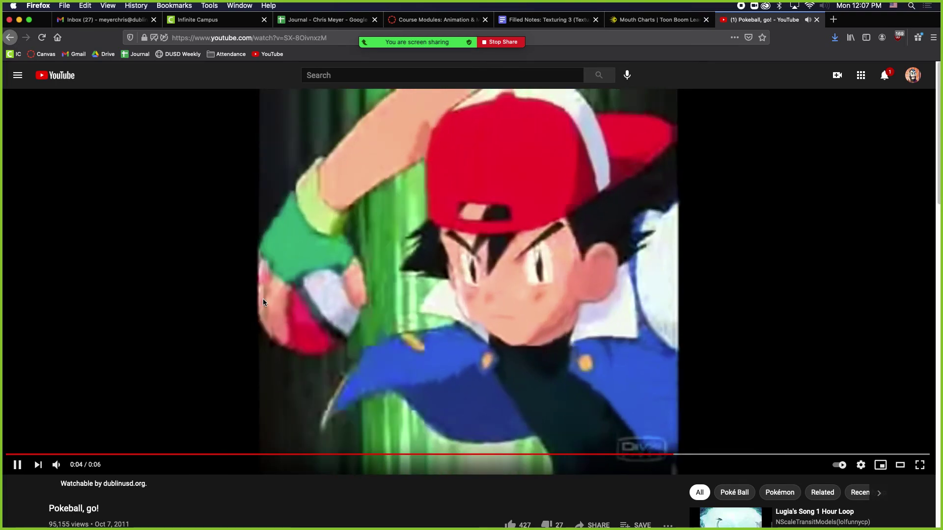
click(263, 301)
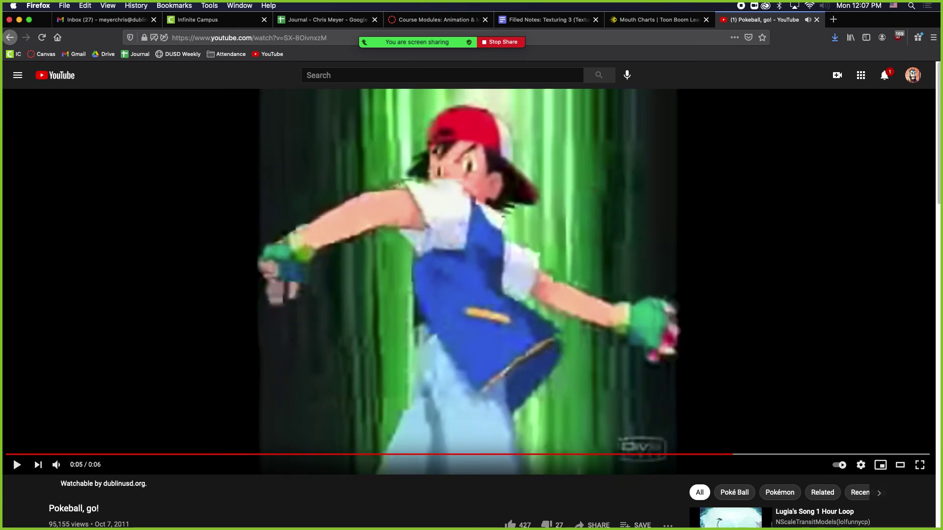
Switch back to Harmony Essentials and set a keyframe on the camera's peg at frame 100 to hold the eye close-up.
key(super+Tab)
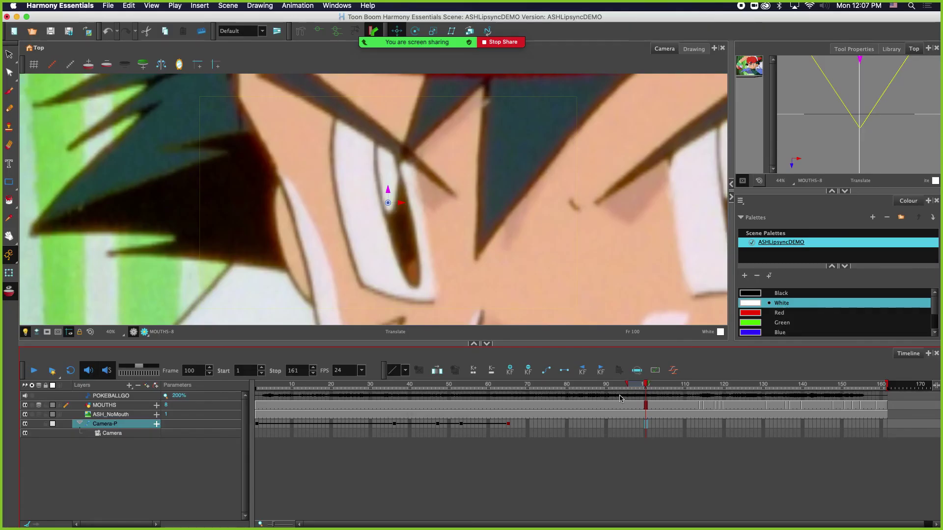
mouse_move(645, 385)
mouse_down()
mouse_move(549, 388)
mouse_move(646, 399)
mouse_up()
key(F6)
Copy the camera peg's opening keyframe from frame 1 to frame 106 to return to the wide framing.
click(258, 424)
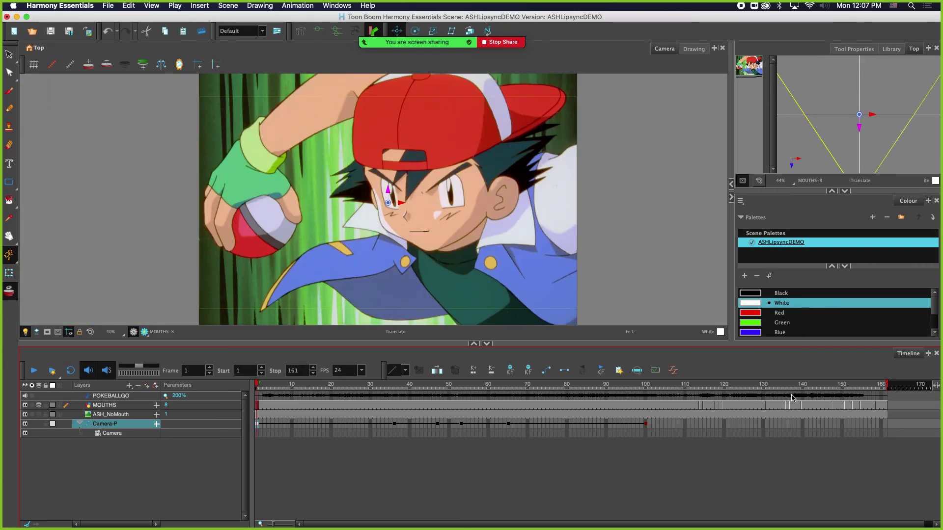
click(670, 424)
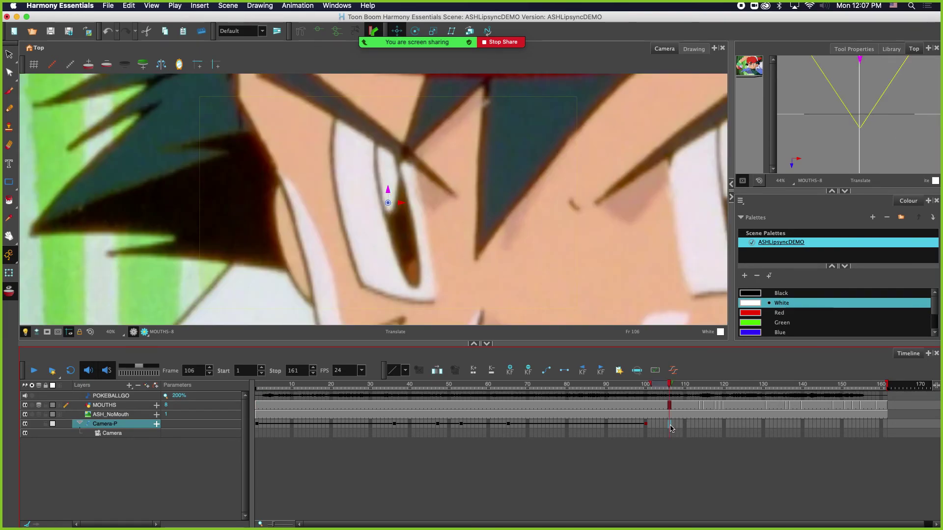
key(r)
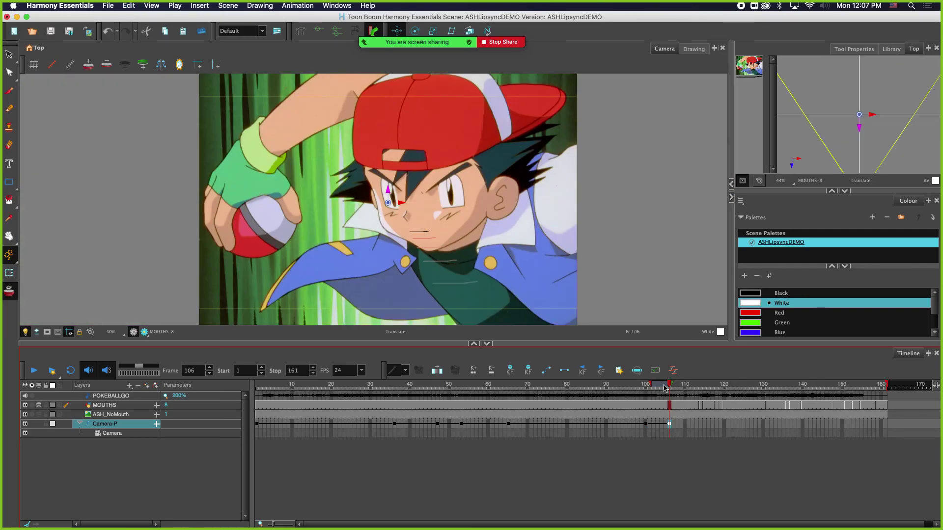
Play the scene from frame 1 to review the camera move and check the peg's keyframes at frames 36 and 1.
drag(665, 388, 257, 388)
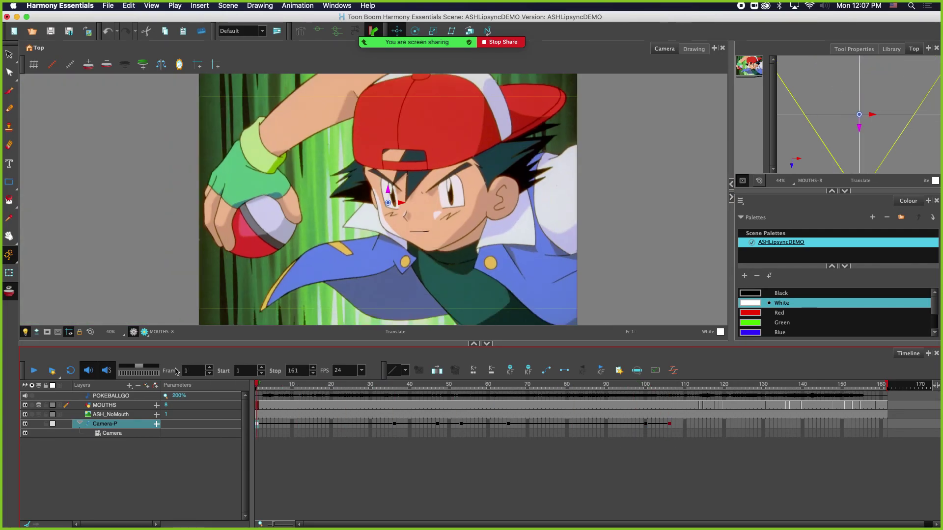
click(33, 373)
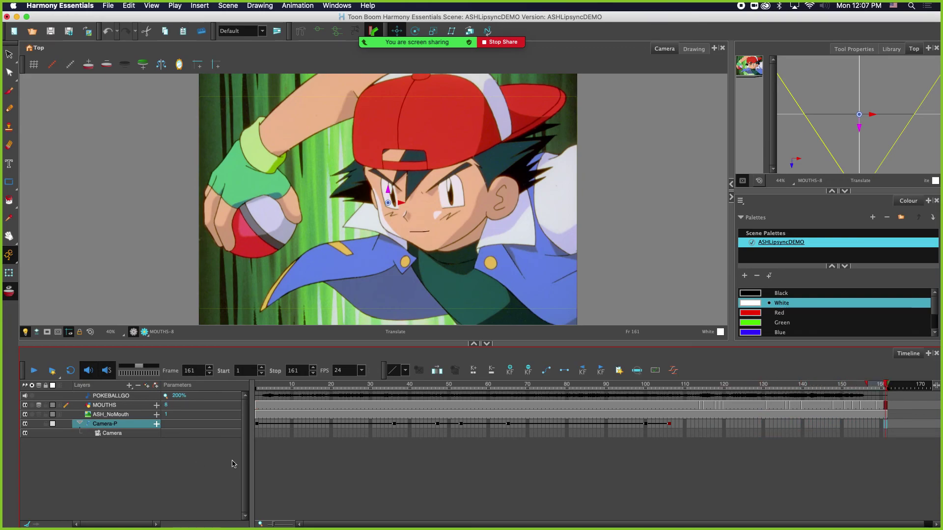
click(394, 424)
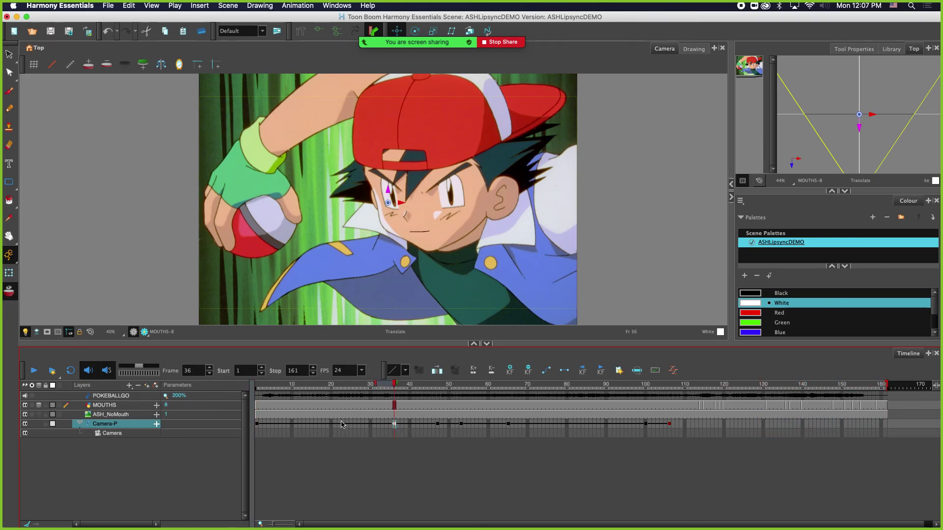
click(258, 427)
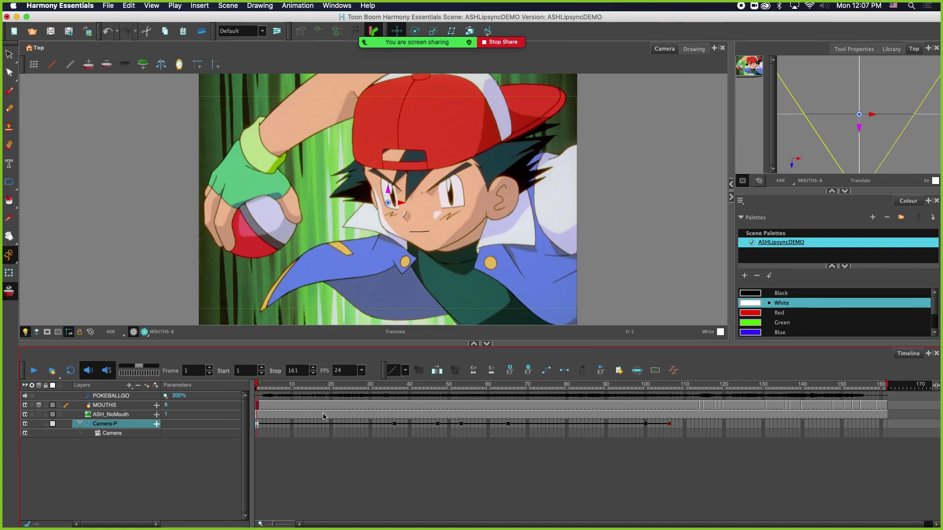
Apply the last easing preset, with a fast start and slow finish, to the camera peg's keyframes at frames 36, 53 and 100.
click(394, 425)
click(404, 371)
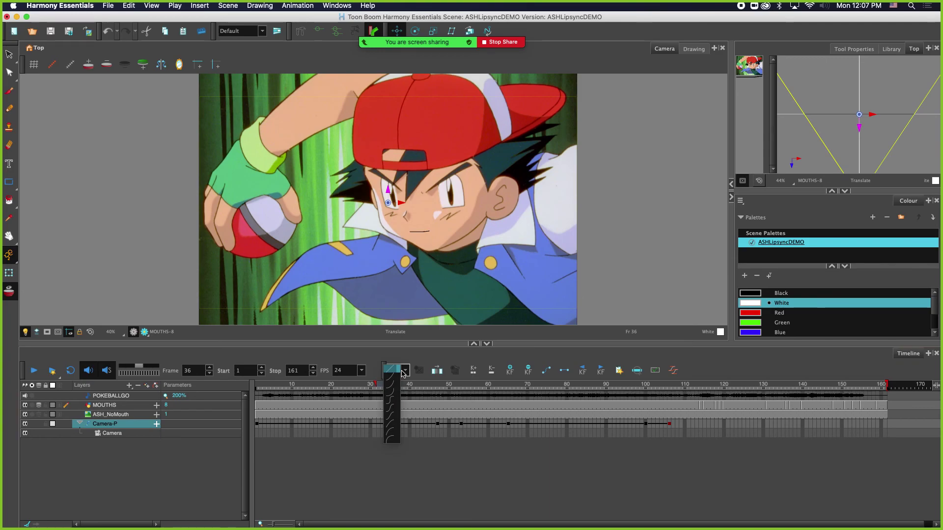
click(391, 440)
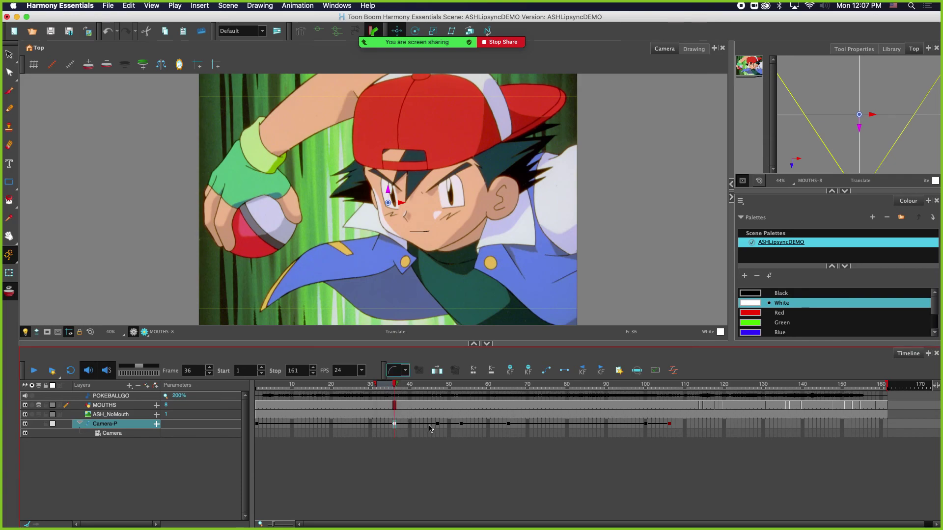
click(461, 425)
click(399, 372)
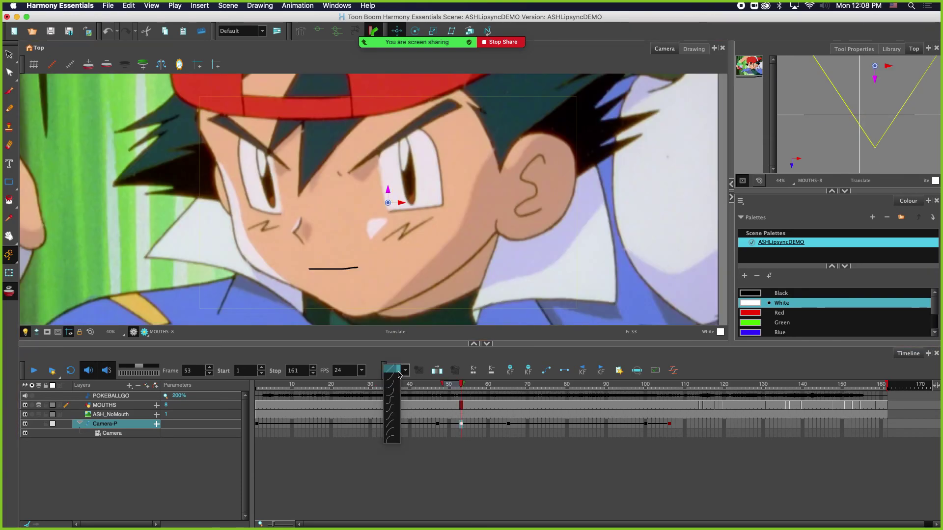
click(404, 441)
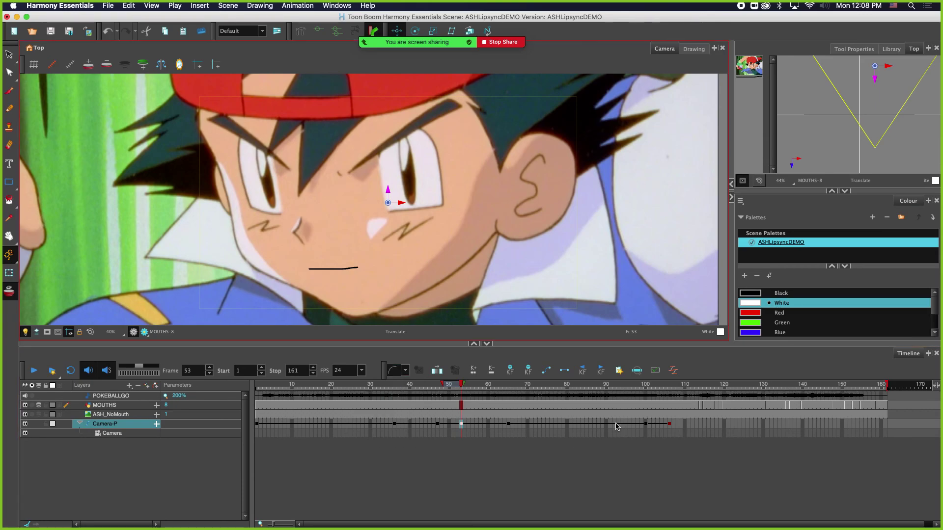
click(646, 426)
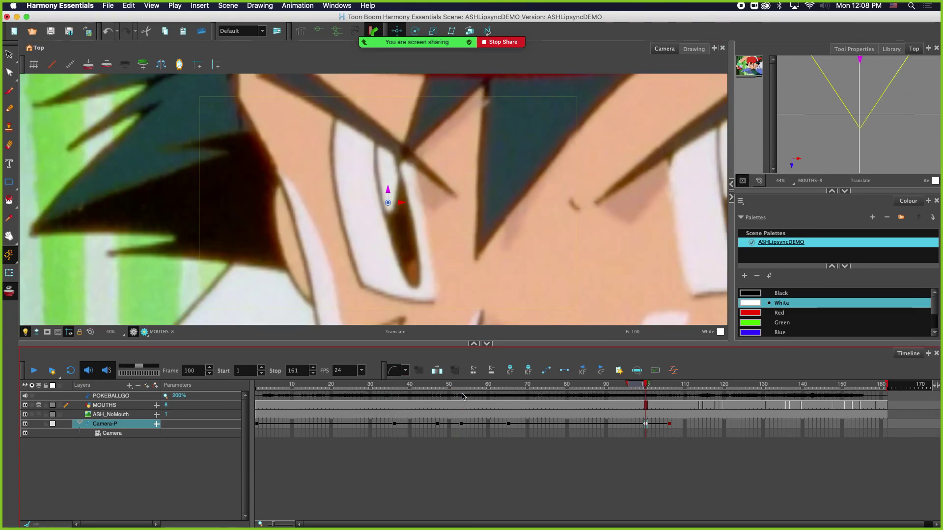
click(398, 372)
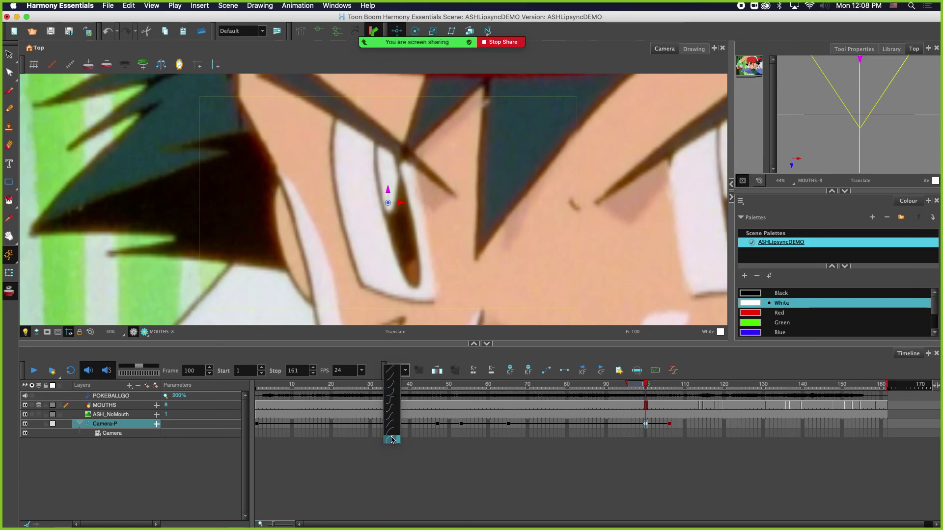
click(392, 440)
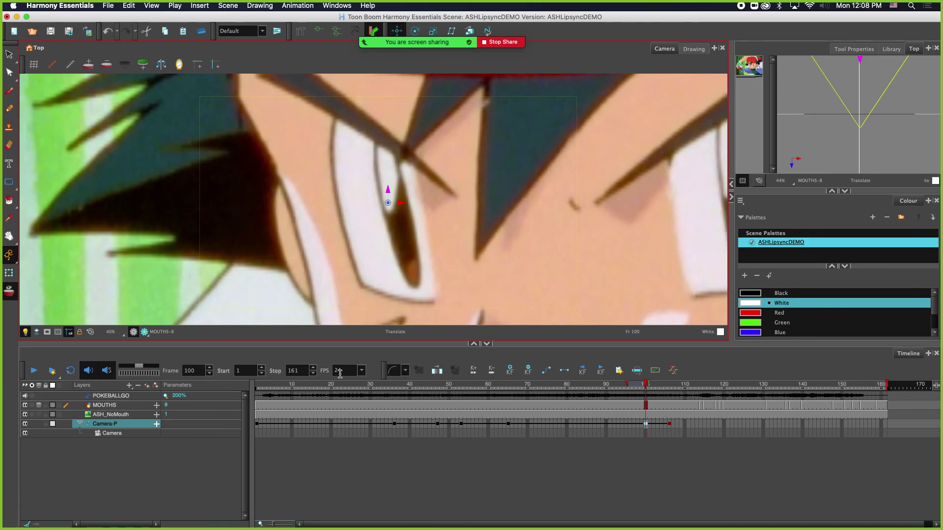
Play the scene from the start to review the eased camera move, and look over the MOUTHS and ASH_NoMouth layers.
click(44, 371)
click(34, 372)
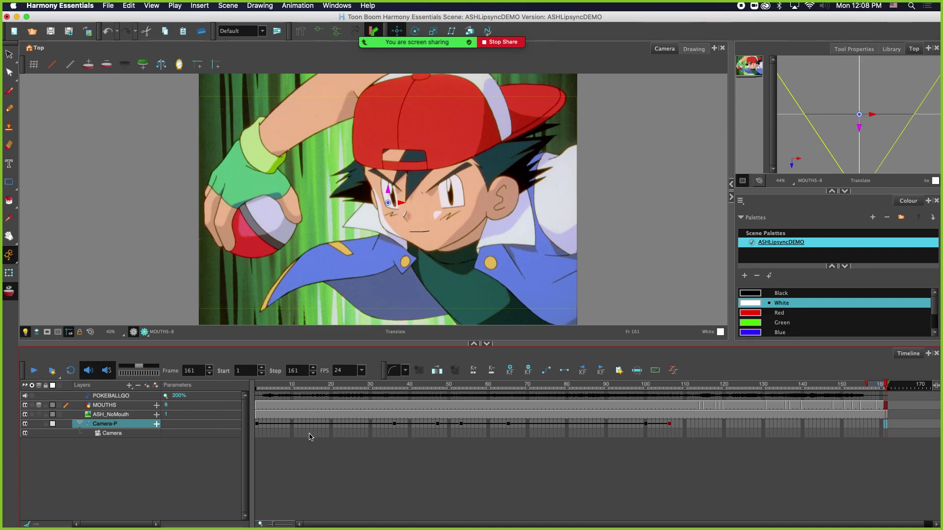
click(114, 406)
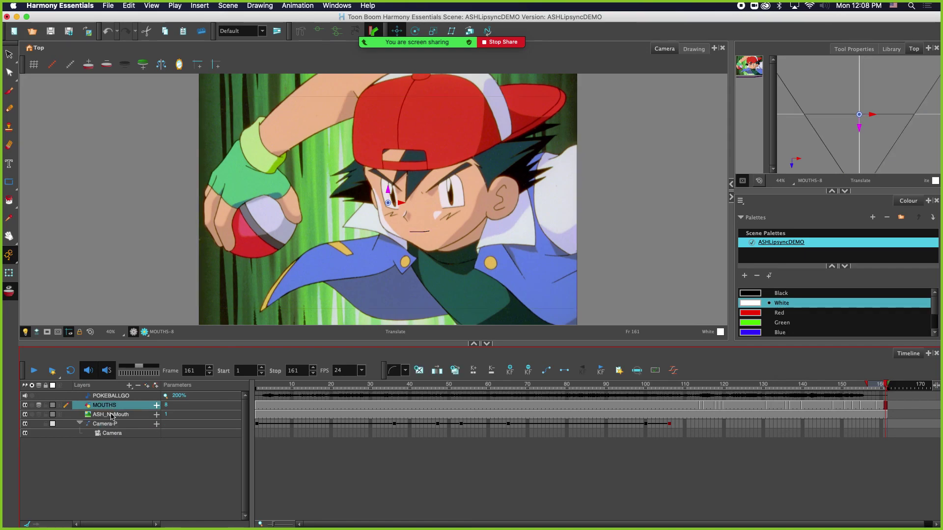
click(113, 416)
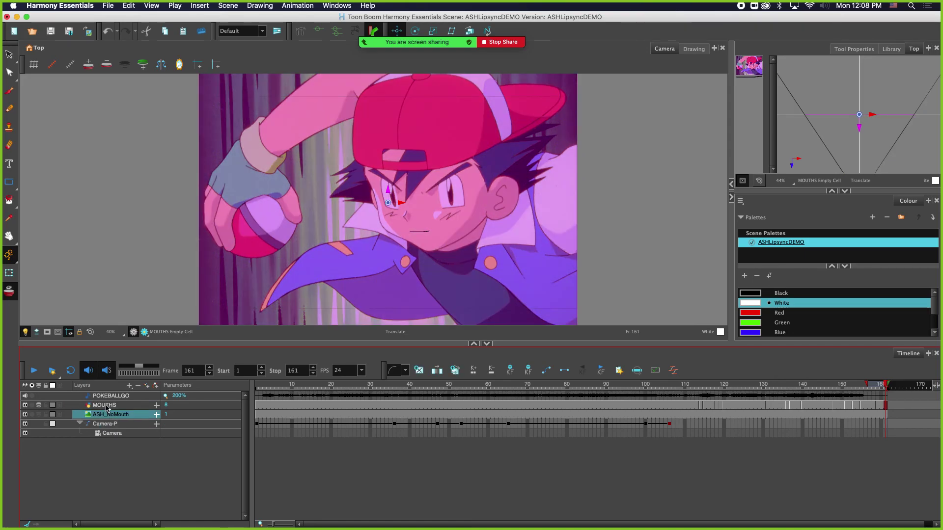
click(106, 407)
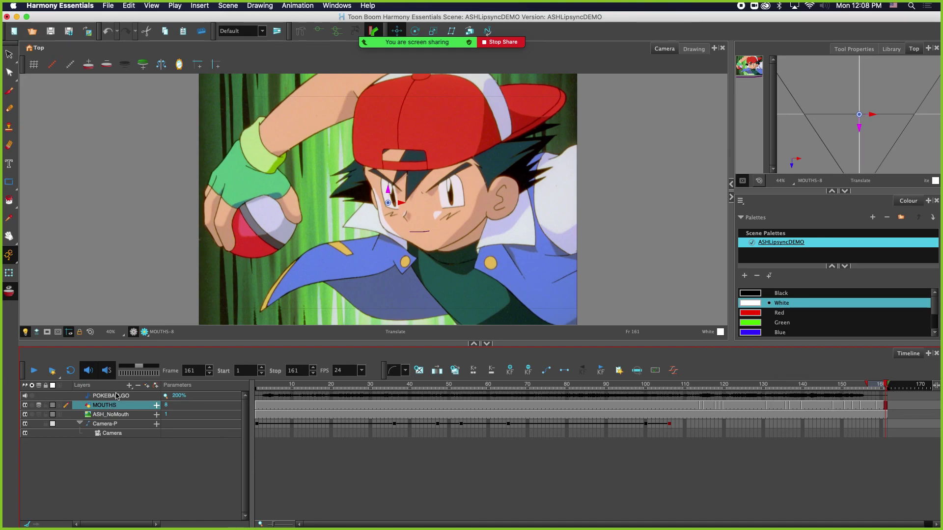
Examine the Auto Lip-Sync Detection and Map Lip-Sync commands for the POKEBALLGO sound layer, and reselect the camera peg.
click(117, 397)
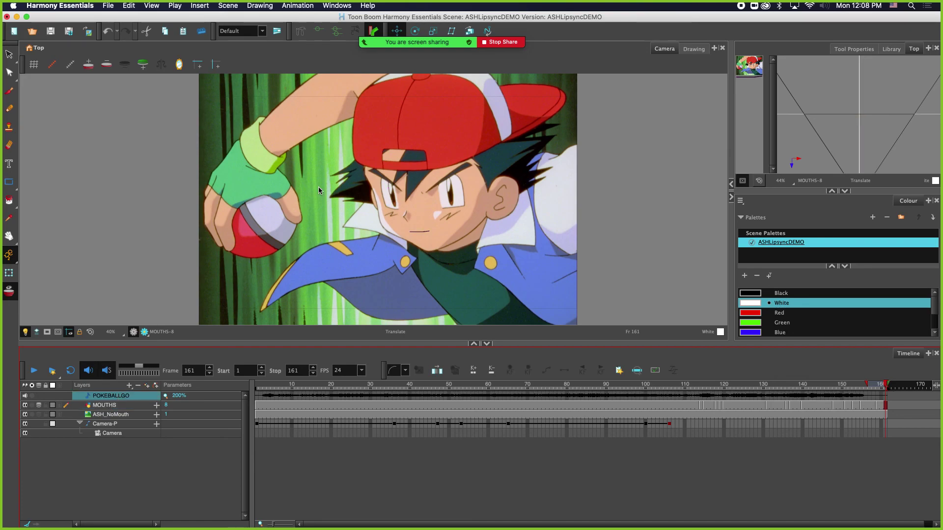
click(298, 5)
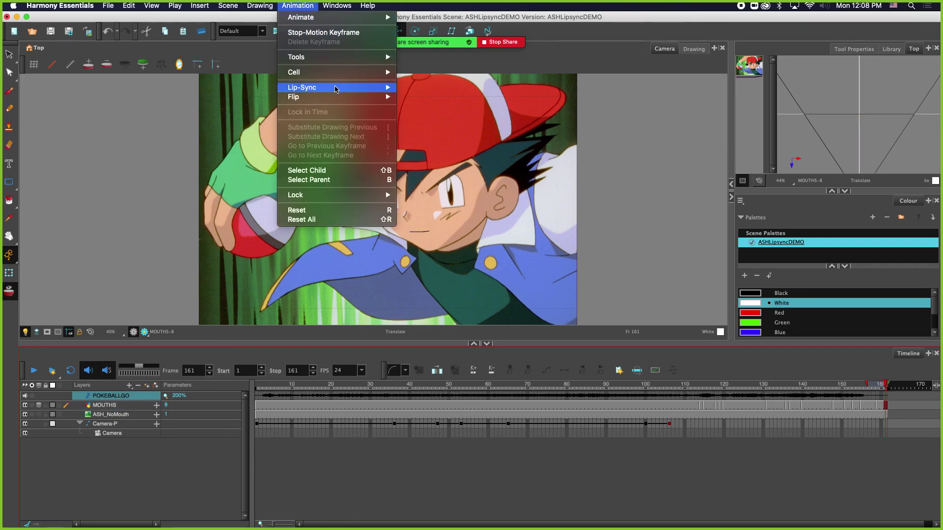
mouse_move(343, 88)
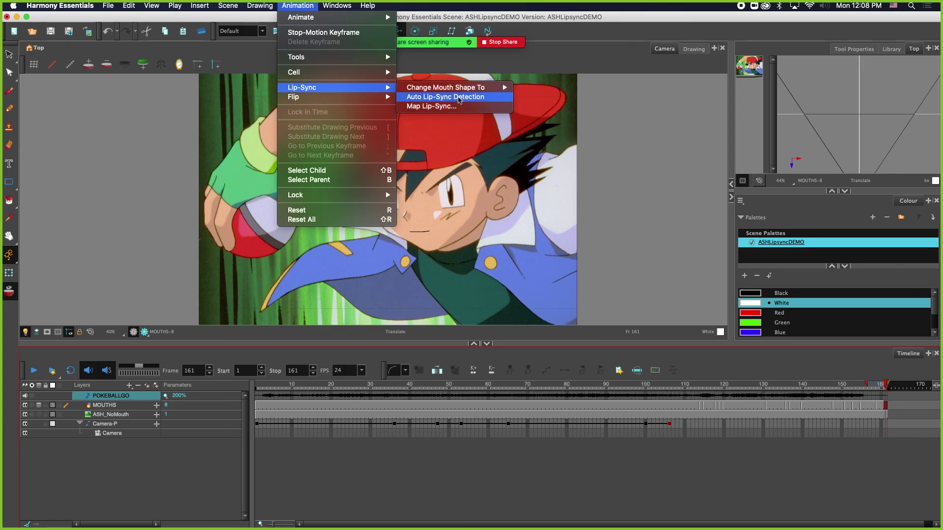
key(Escape)
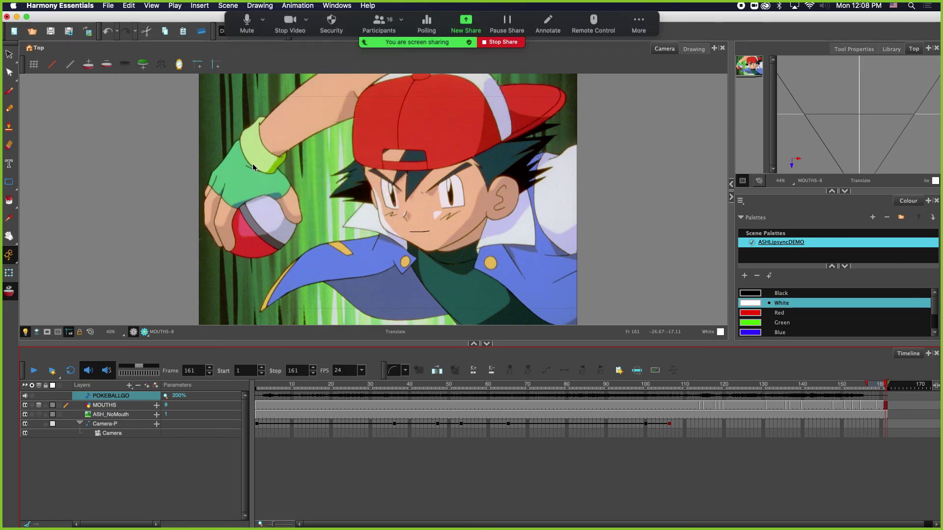
click(299, 5)
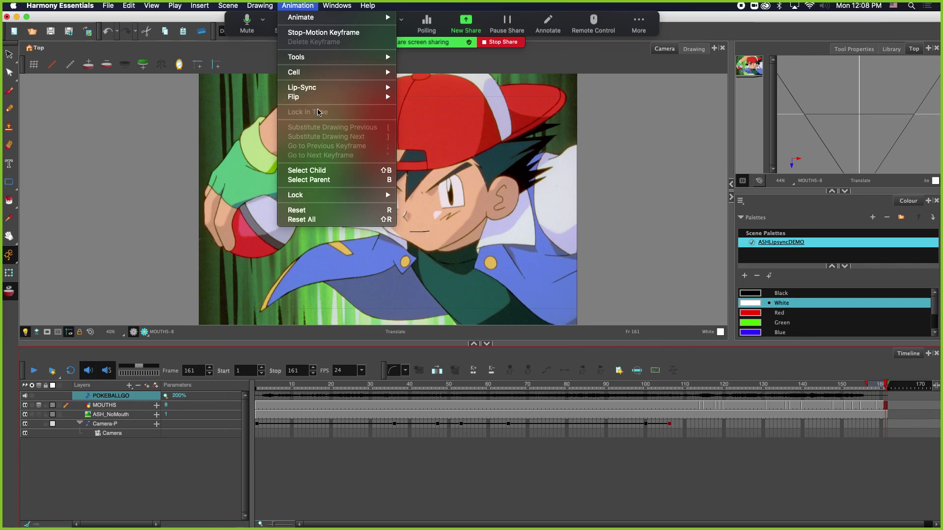
mouse_move(367, 89)
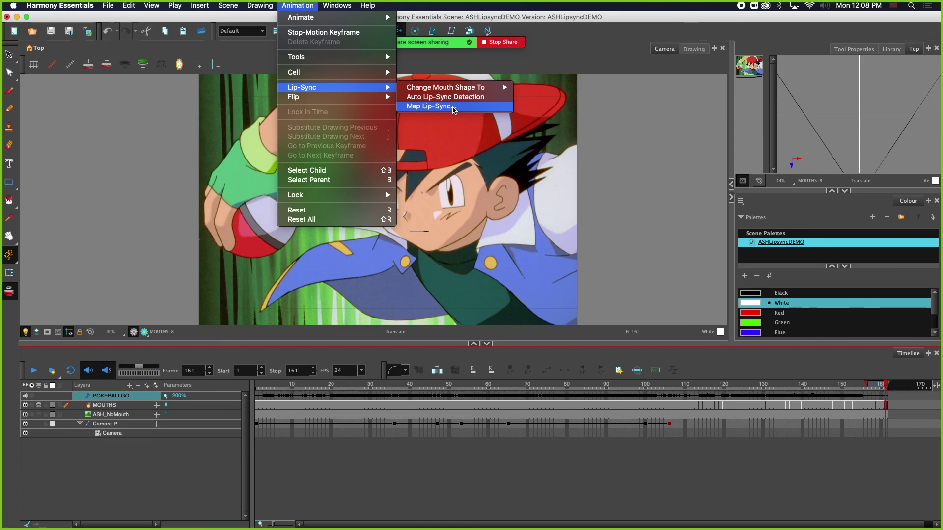
click(747, 411)
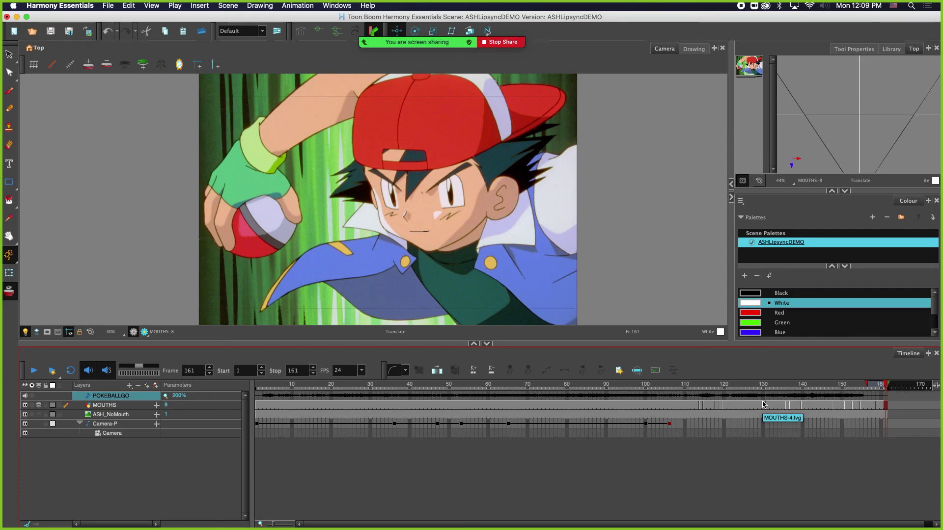
click(119, 426)
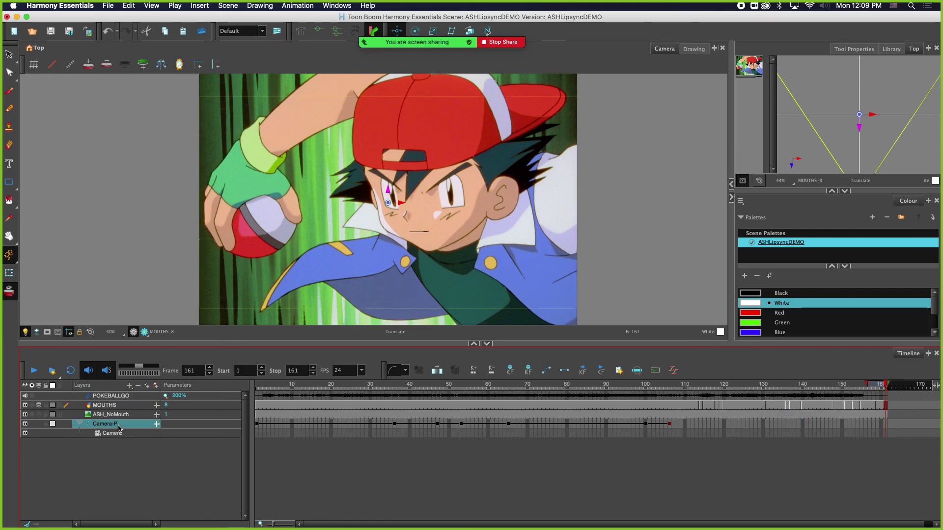